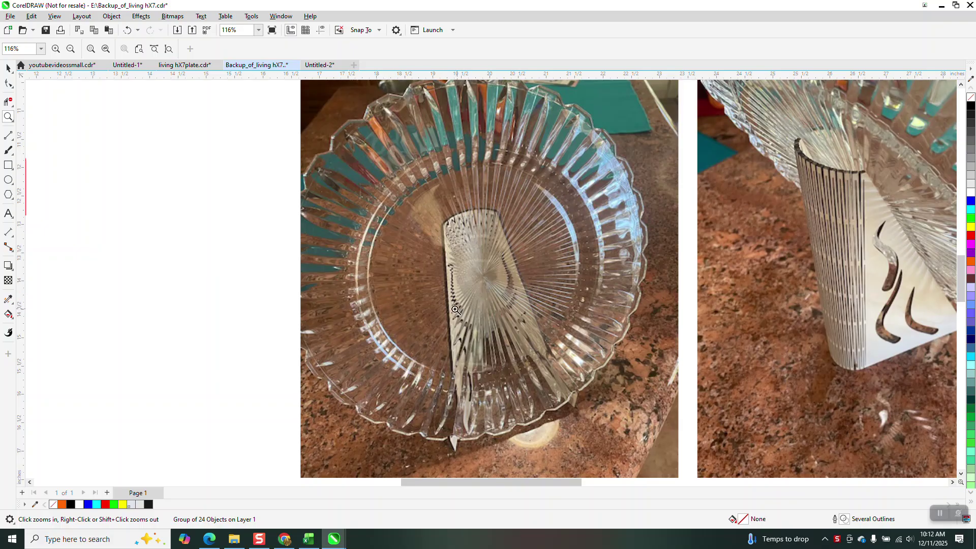
- Examine the plate photos, the stand's cutting outline and the living hinge pattern, including the pattern's width and height
{"action": "right_click", "coordinate": [459, 278]}
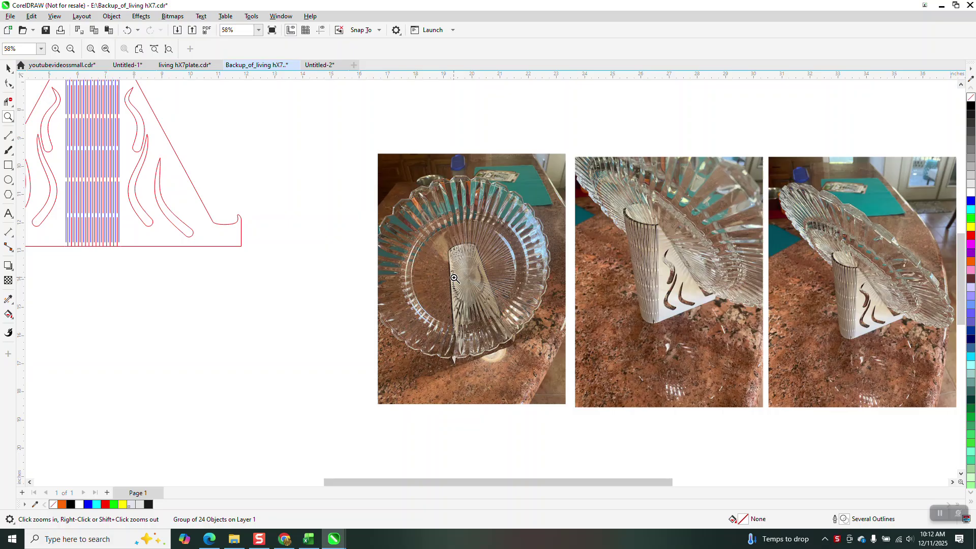
{"action": "right_click", "coordinate": [454, 279]}
{"action": "left_click_drag", "start_coordinate": [104, 88], "coordinate": [318, 270]}
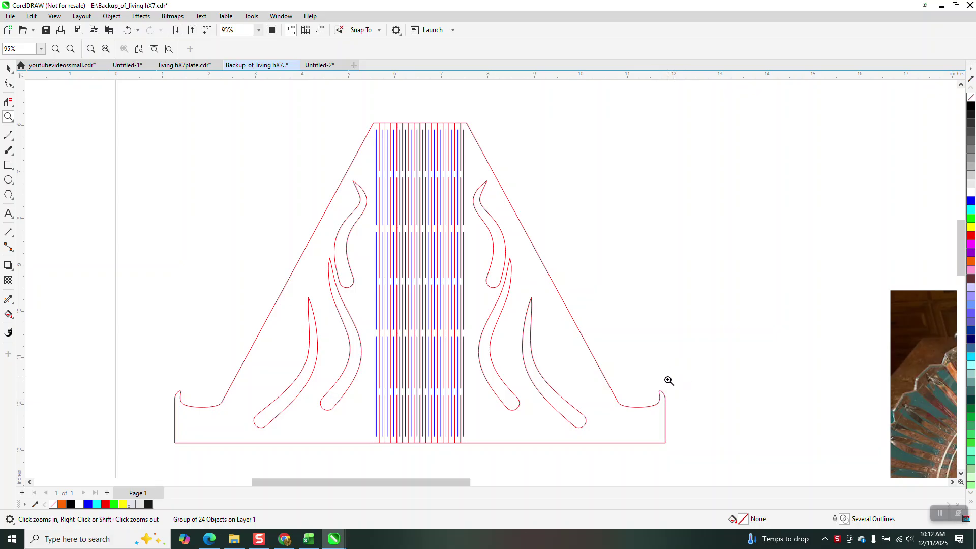
{"action": "right_click", "coordinate": [548, 349]}
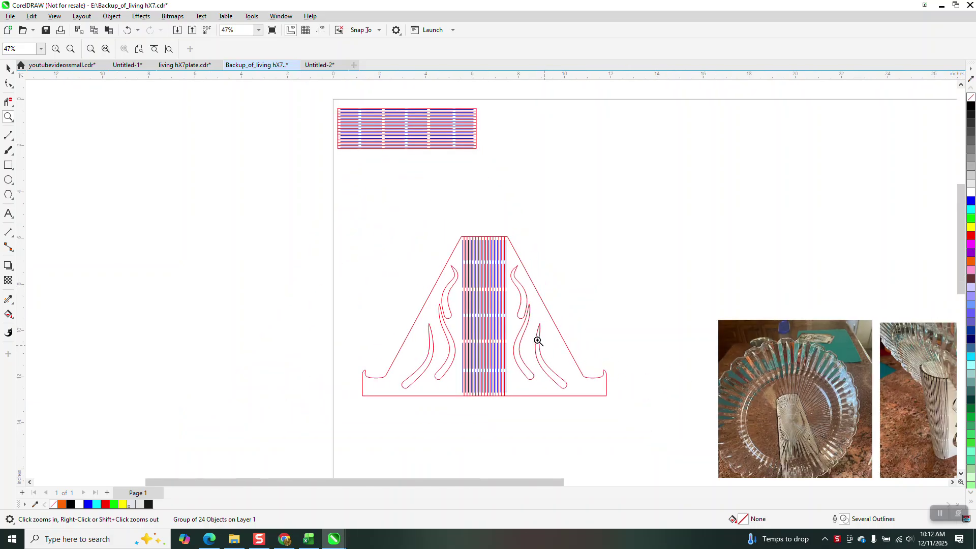
{"action": "left_click_drag", "start_coordinate": [328, 100], "coordinate": [498, 166]}
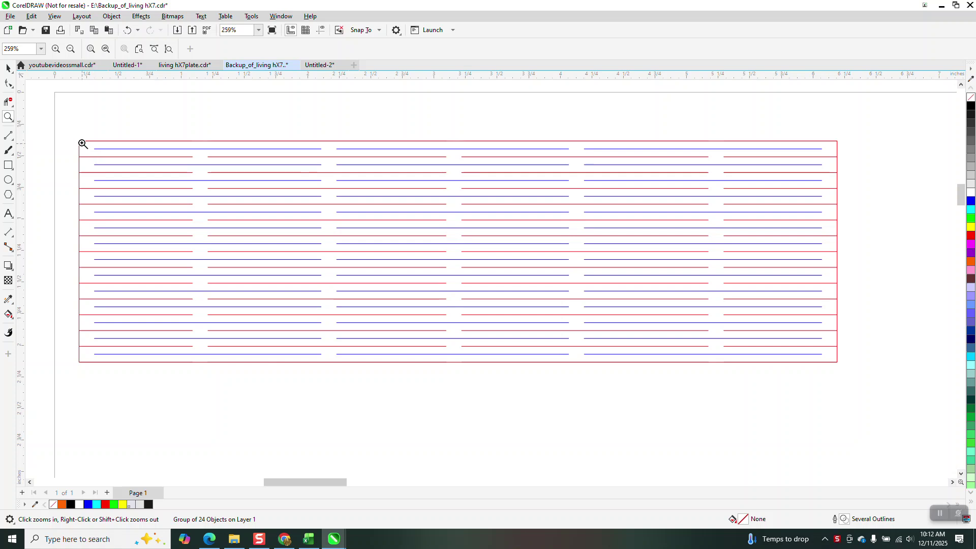
{"action": "left_click", "coordinate": [9, 67]}
{"action": "left_click", "coordinate": [284, 153]}
{"action": "scroll", "coordinate": [286, 148], "scroll_direction": "down", "scroll_amount": 2}
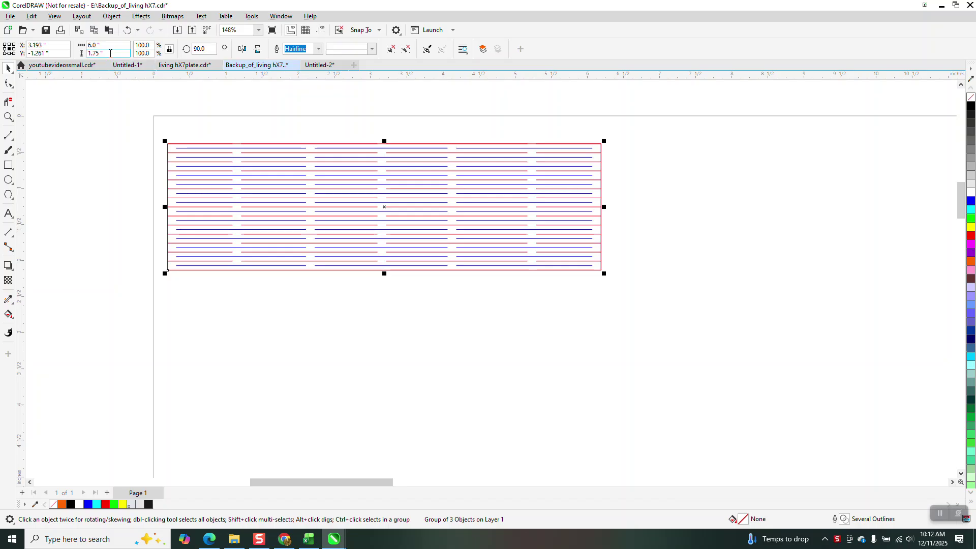
{"action": "scroll", "coordinate": [178, 110], "scroll_direction": "down", "scroll_amount": 1}
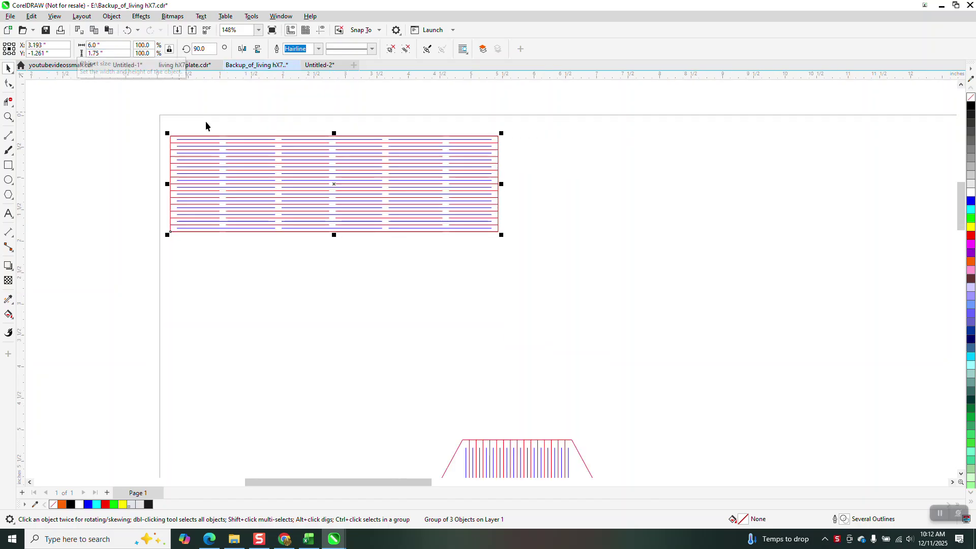
{"action": "scroll", "coordinate": [388, 200], "scroll_direction": "down", "scroll_amount": 3}
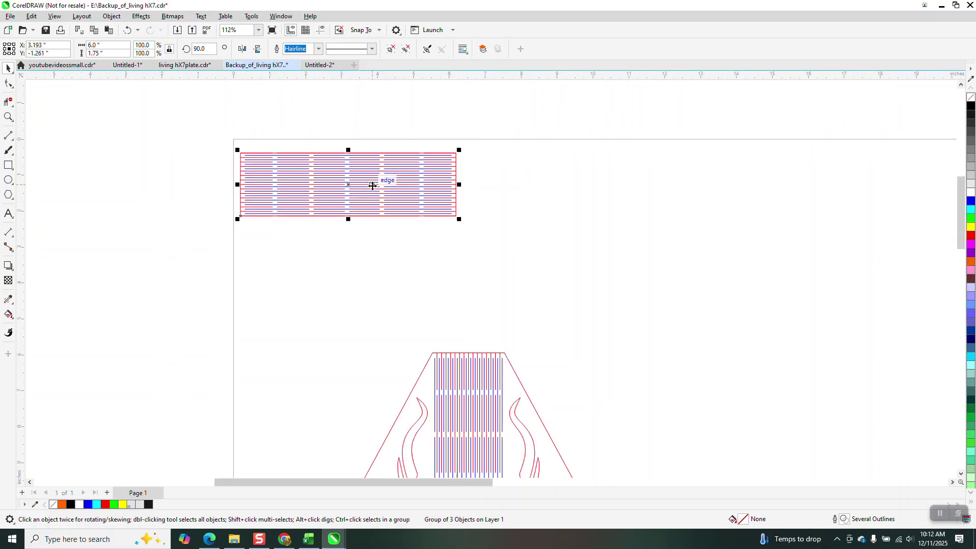
{"action": "scroll", "coordinate": [444, 331], "scroll_direction": "down", "scroll_amount": 3}
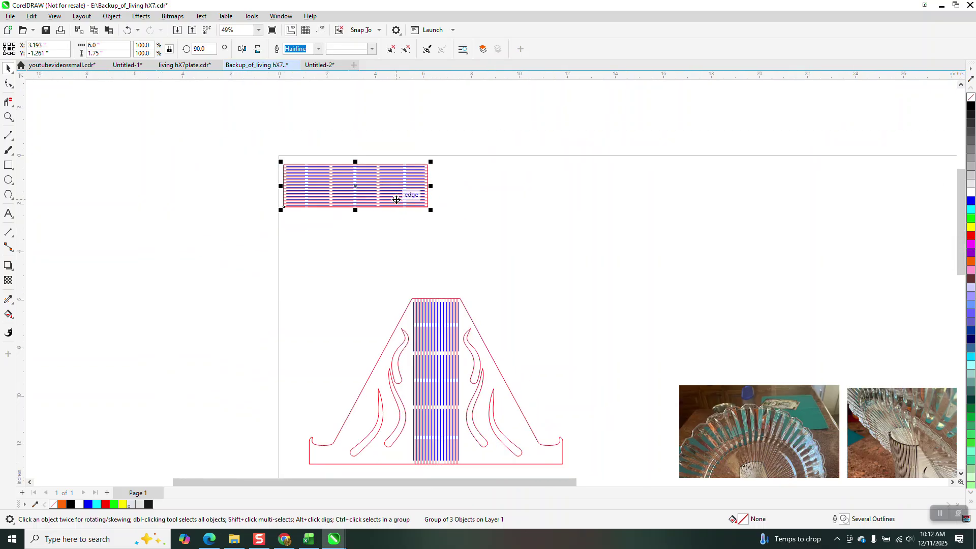
- Move the stand drawing up beside the hinge pattern and draw a rectangle about 10.55 by 0.95 inches over its base
{"action": "left_click_drag", "start_coordinate": [432, 340], "coordinate": [589, 193]}
{"action": "scroll", "coordinate": [394, 221], "scroll_direction": "down", "scroll_amount": 1}
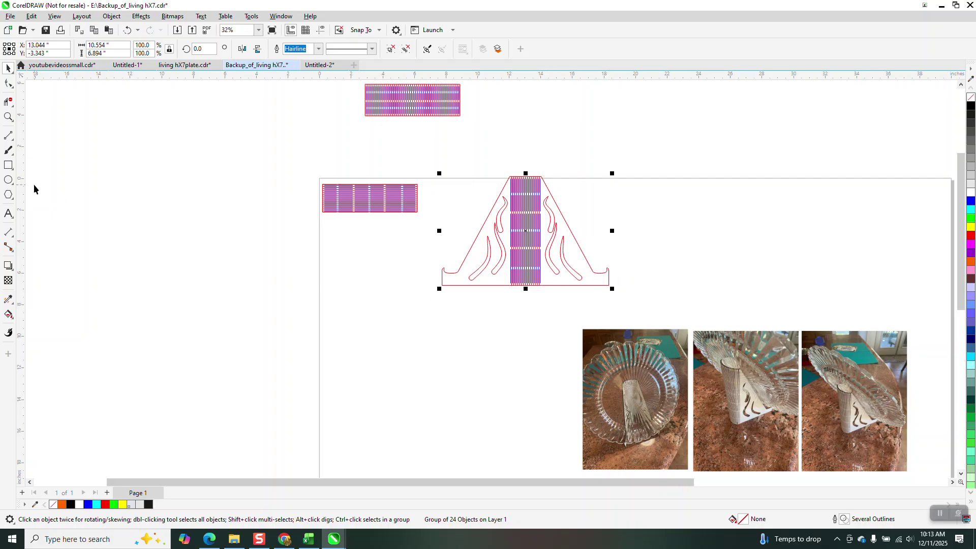
{"action": "key", "text": "F6"}
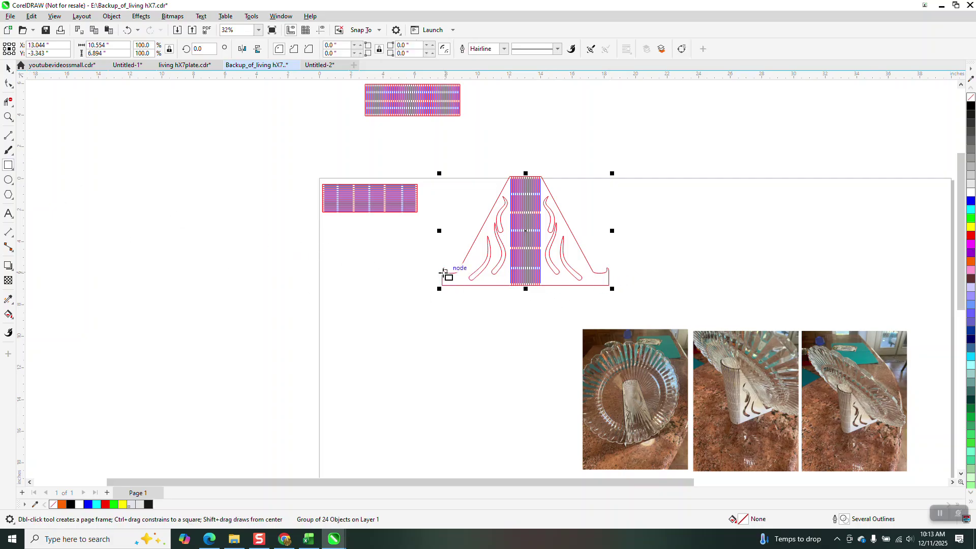
{"action": "left_click_drag", "start_coordinate": [442, 270], "coordinate": [609, 285]}
{"action": "left_click", "coordinate": [14, 74]}
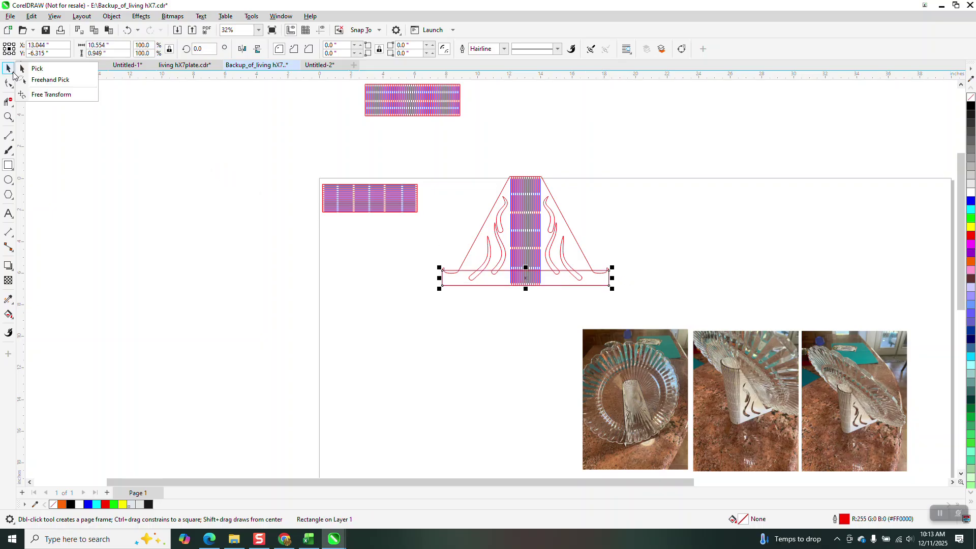
{"action": "scroll", "coordinate": [576, 269], "scroll_direction": "down", "scroll_amount": 2}
{"action": "left_click_drag", "start_coordinate": [565, 289], "coordinate": [867, 451]}
{"action": "left_click", "coordinate": [8, 67]}
{"action": "left_click_drag", "start_coordinate": [719, 355], "coordinate": [742, 160]}
{"action": "key", "text": "Delete"}
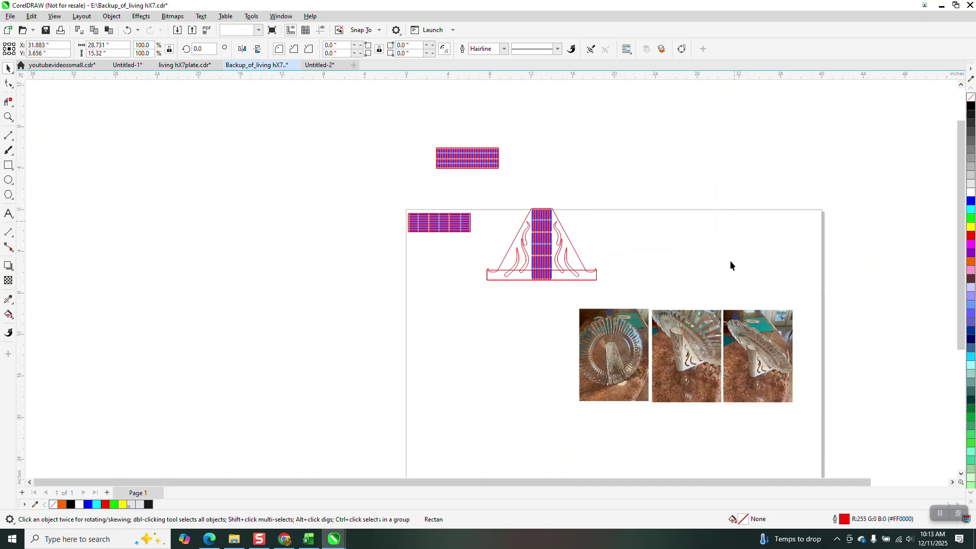
- Move the three photos above the page and centre the base rectangle on the page
{"action": "left_click_drag", "start_coordinate": [557, 303], "coordinate": [817, 406]}
{"action": "left_click_drag", "start_coordinate": [735, 366], "coordinate": [760, 179]}
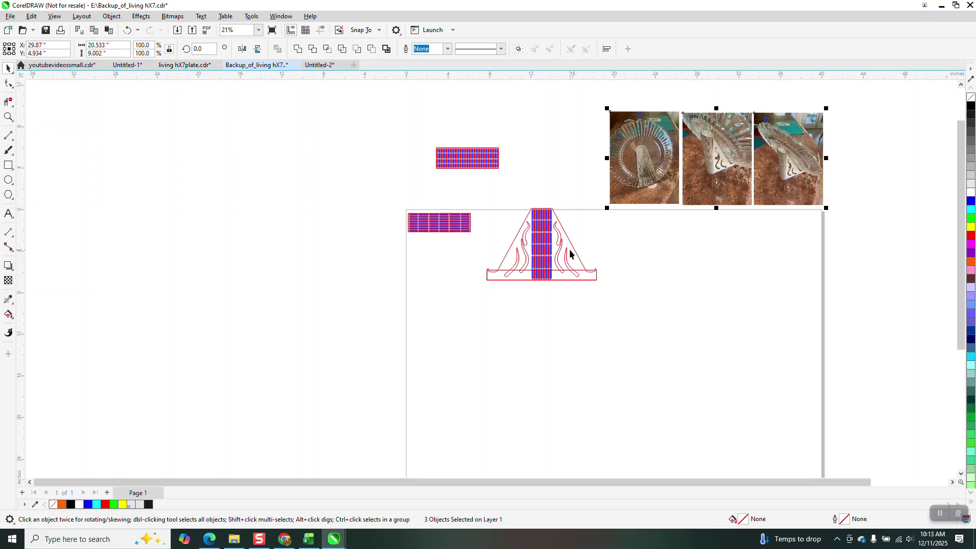
{"action": "left_click", "coordinate": [561, 280]}
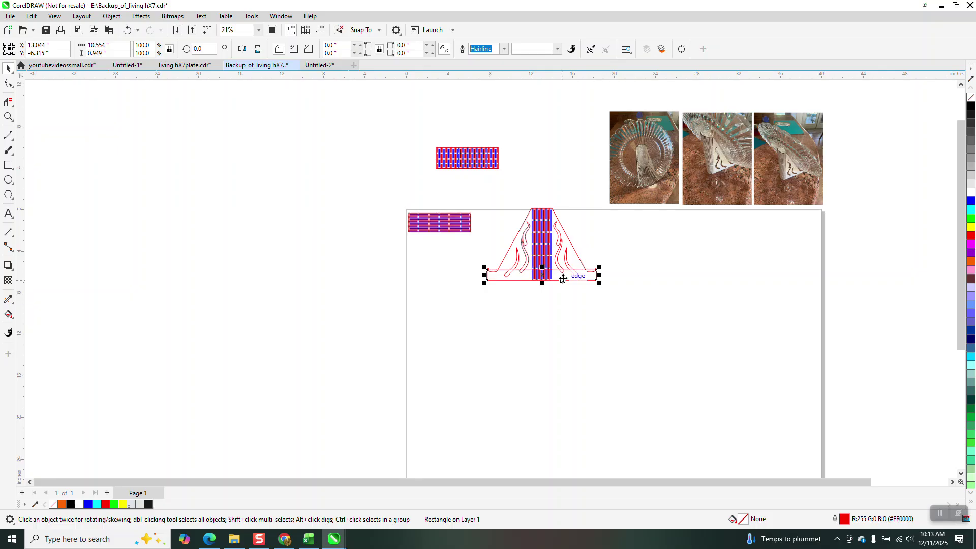
{"action": "key", "text": "p"}
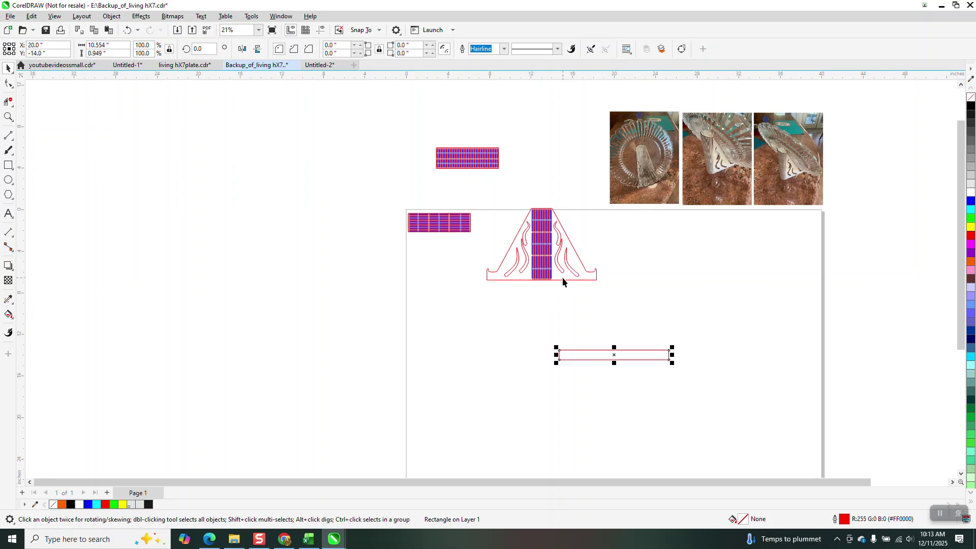
- Measure the slanted edge on the right side of the stand's outline
{"action": "left_click", "coordinate": [8, 118]}
{"action": "left_click_drag", "start_coordinate": [498, 160], "coordinate": [653, 311]}
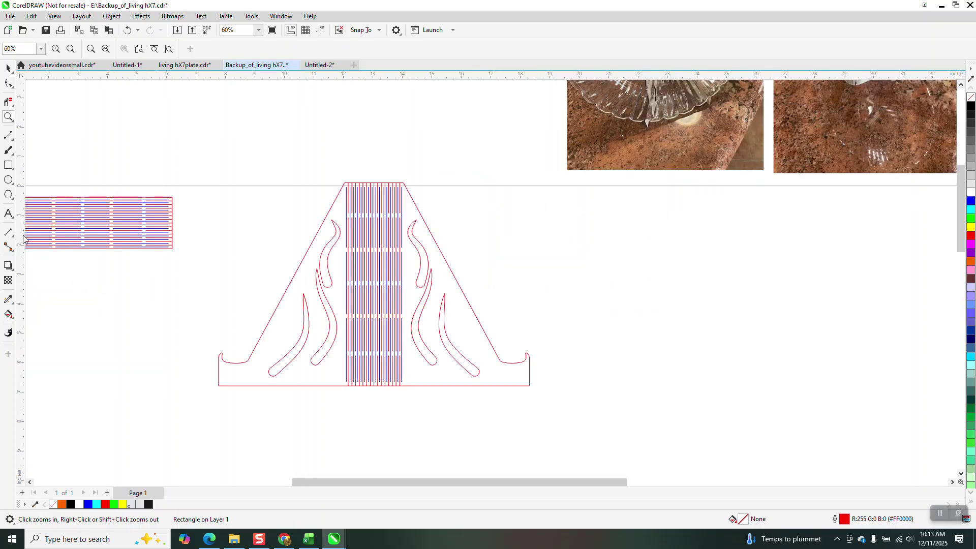
{"action": "left_click", "coordinate": [8, 135]}
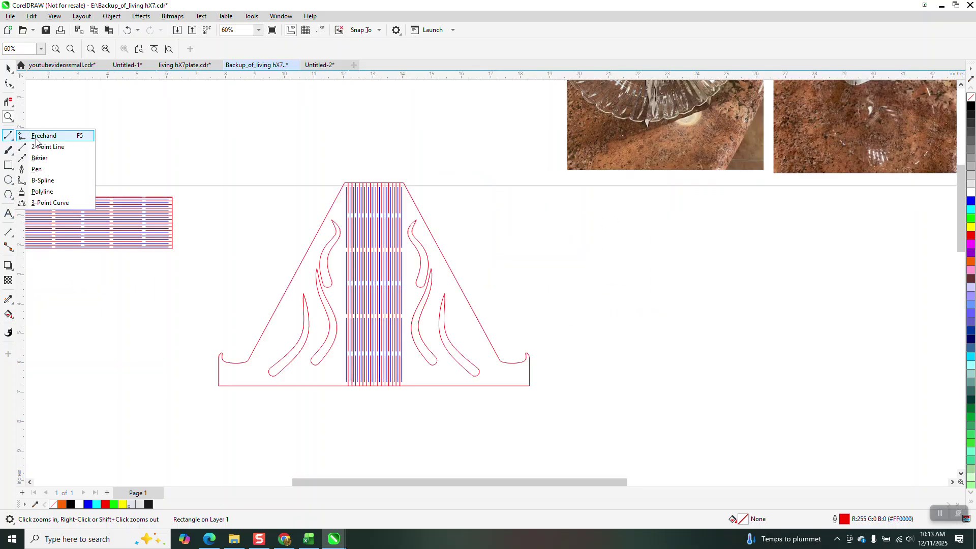
{"action": "left_click", "coordinate": [45, 146]}
{"action": "left_click_drag", "start_coordinate": [499, 360], "coordinate": [403, 183]}
{"action": "key", "text": "Escape"}
{"action": "left_click", "coordinate": [12, 237]}
{"action": "left_click", "coordinate": [38, 231]}
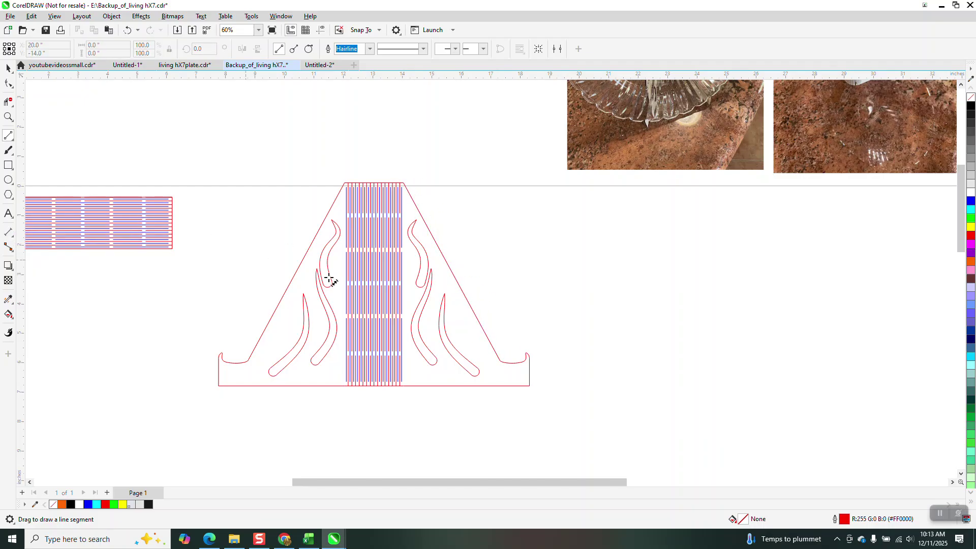
{"action": "left_click_drag", "start_coordinate": [503, 364], "coordinate": [409, 178]}
{"action": "key", "text": "Escape"}
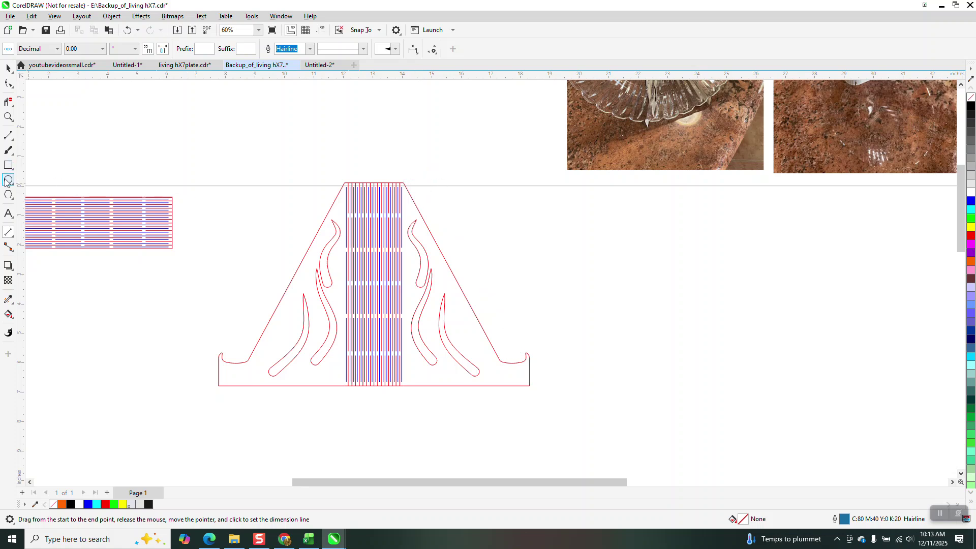
- Draw a vertical two-point line to the right of the stand and set its length to 8 inches
{"action": "left_click", "coordinate": [9, 135]}
{"action": "left_click_drag", "start_coordinate": [579, 214], "coordinate": [606, 443]}
{"action": "left_click", "coordinate": [96, 53]}
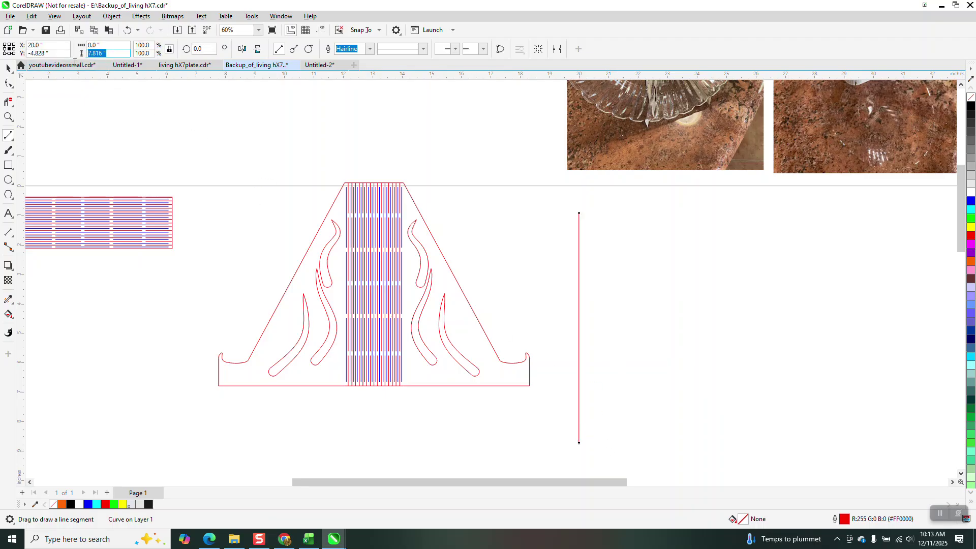
{"action": "type", "text": "8"}
{"action": "key", "text": "Return"}
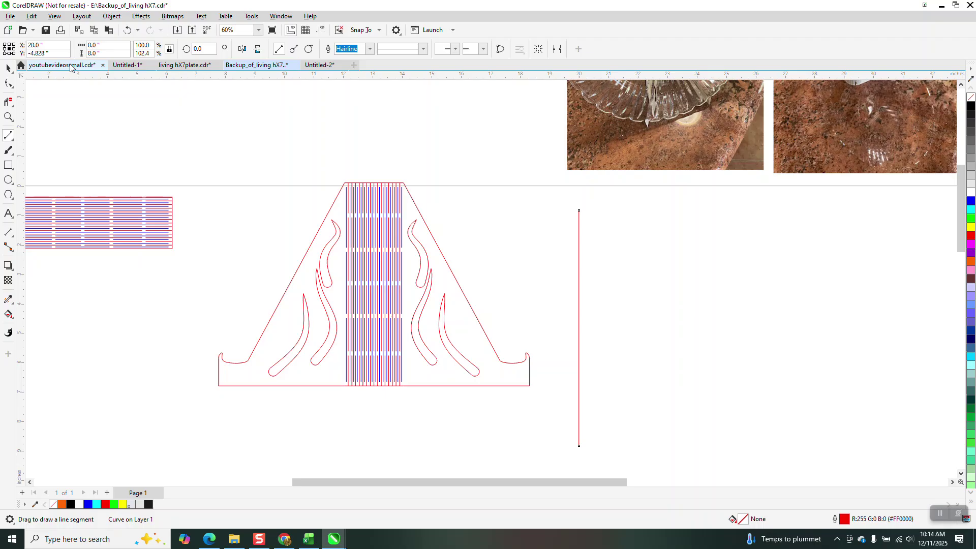
- Rotate the vertical line by 30 degrees
{"action": "scroll", "coordinate": [194, 93], "scroll_direction": "down", "scroll_amount": 3}
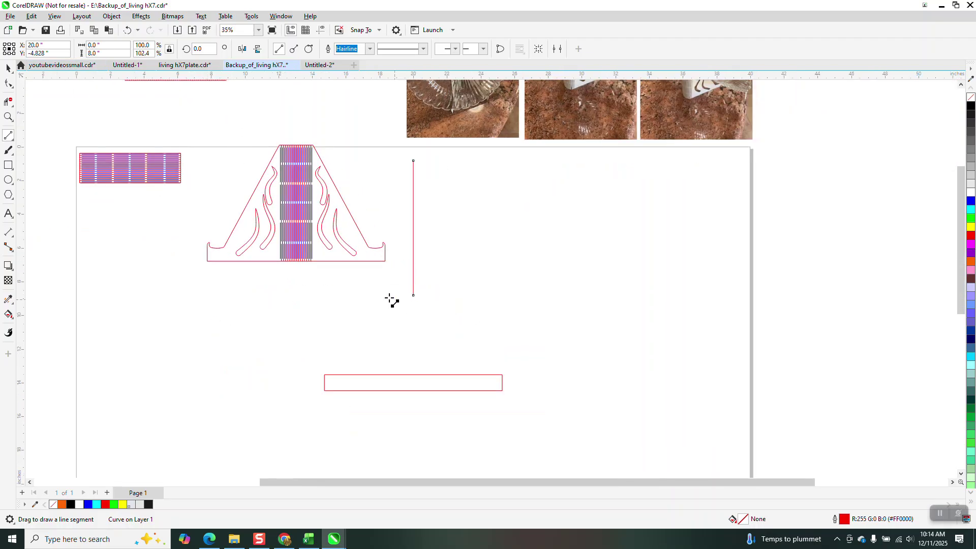
{"action": "left_click", "coordinate": [9, 69]}
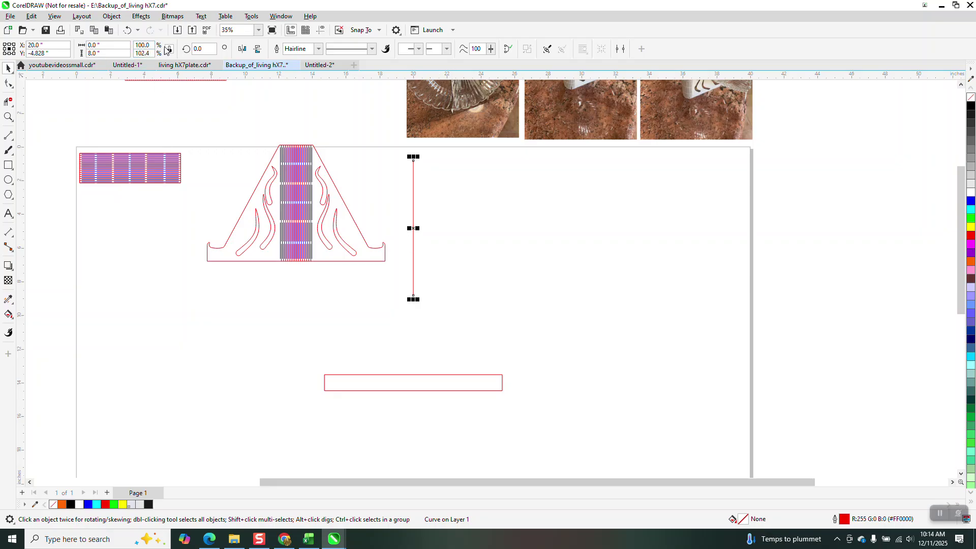
{"action": "type", "text": "30"}
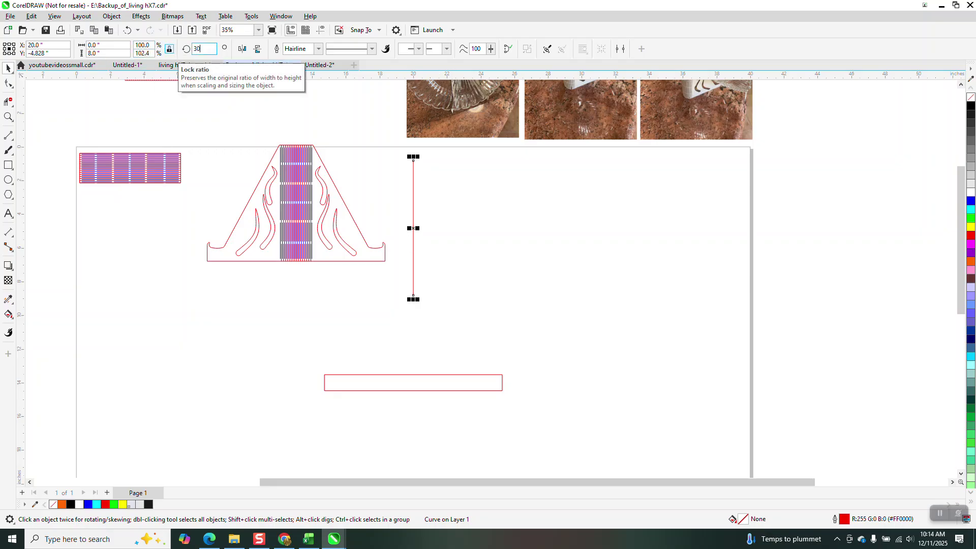
{"action": "key", "text": "Return"}
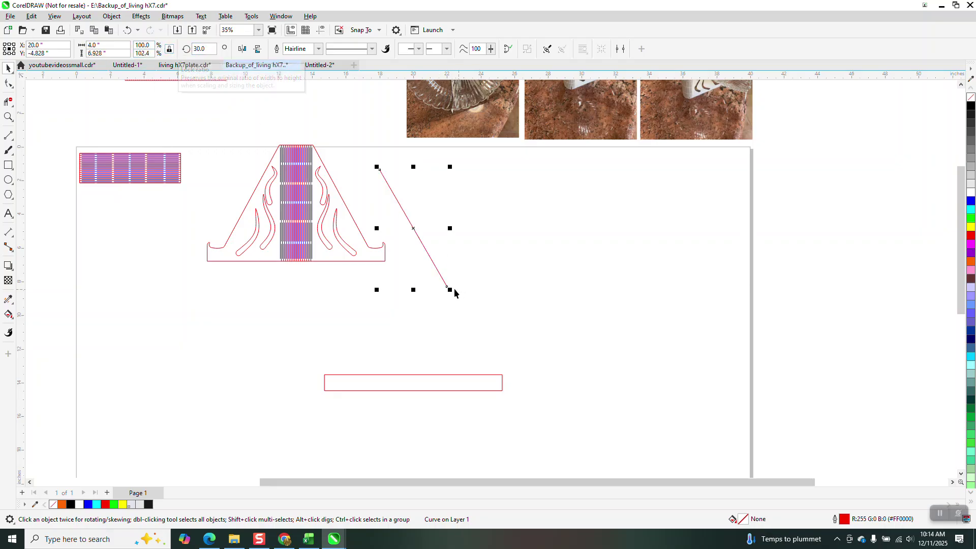
- Centre the slanted line on the page, nudge it up and place its lower end on the rectangle's top edge
{"action": "left_click_drag", "start_coordinate": [447, 287], "coordinate": [447, 290]}
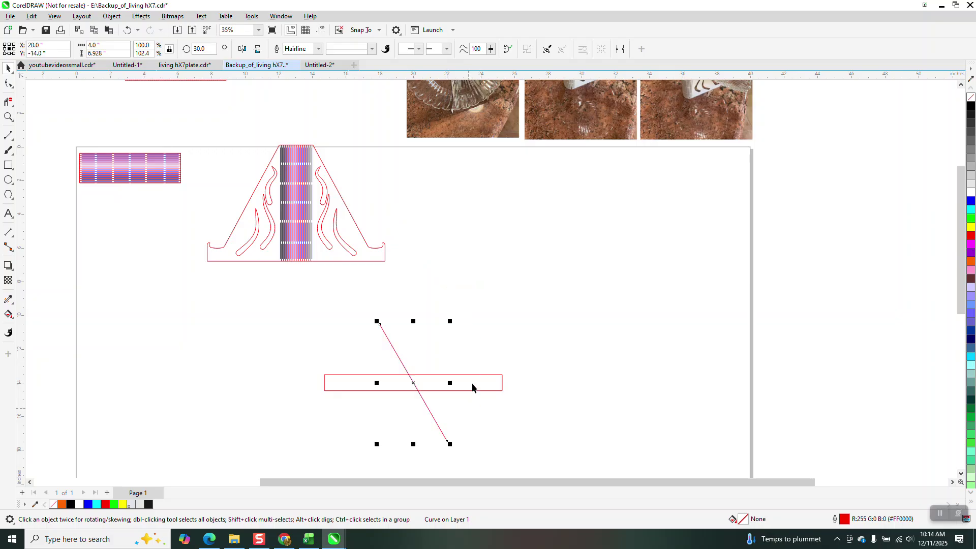
{"action": "key", "text": "Up"}
{"action": "key", "text": "Up"}
{"action": "key", "text": "Up"}
{"action": "key", "text": "Up"}
{"action": "key", "text": "Up"}
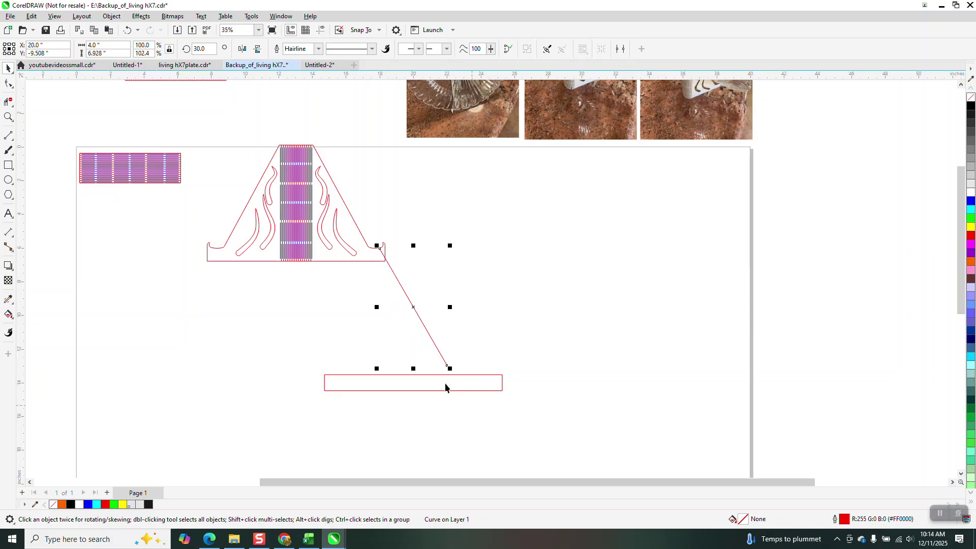
{"action": "left_click_drag", "start_coordinate": [447, 365], "coordinate": [462, 375]}
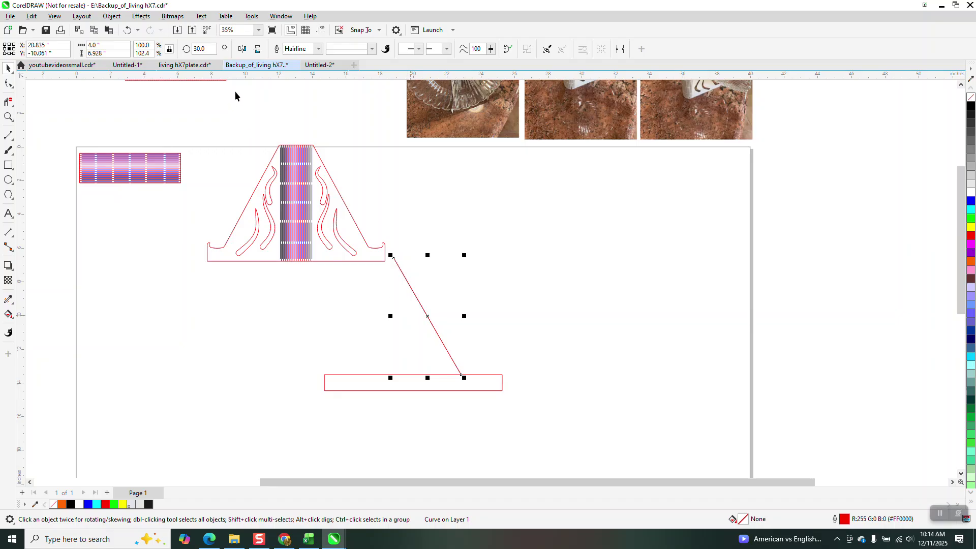
- Try placing a horizontally mirrored copy of the slanted line on the left part of the rectangle's top edge
{"action": "left_click", "coordinate": [242, 48]}
{"action": "left_click_drag", "start_coordinate": [395, 375], "coordinate": [359, 374]}
{"action": "key", "text": "Delete"}
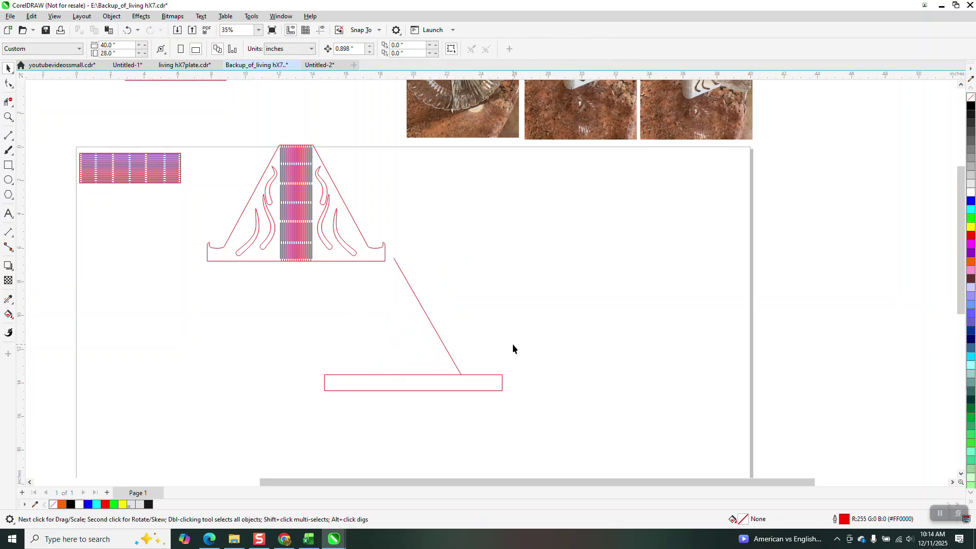
- Resize the base rectangle to 12 inches wide and 1 inch high
{"action": "left_click", "coordinate": [458, 378]}
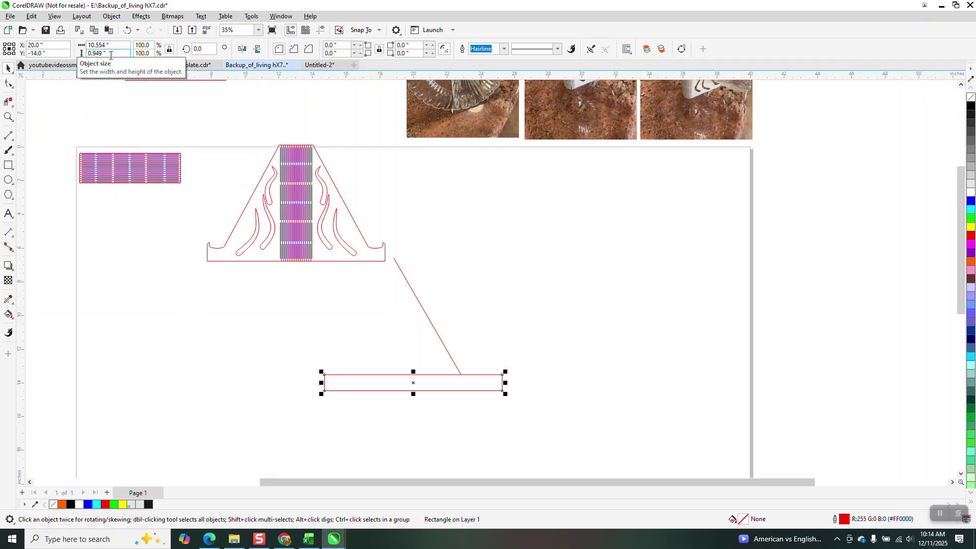
{"action": "left_click_drag", "start_coordinate": [111, 53], "coordinate": [67, 54]}
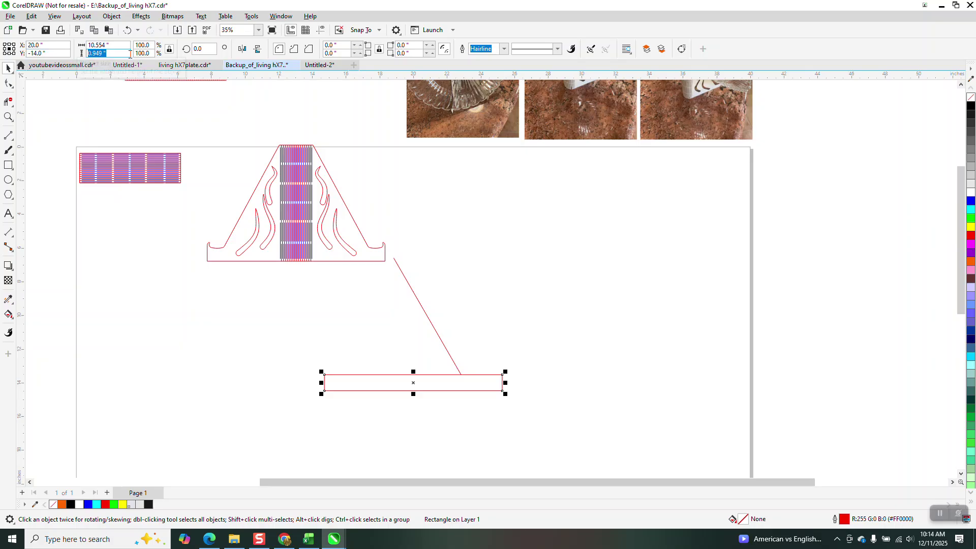
{"action": "type", "text": "1"}
{"action": "key", "text": "Return"}
{"action": "left_click_drag", "start_coordinate": [128, 45], "coordinate": [88, 45]}
{"action": "type", "text": "12"}
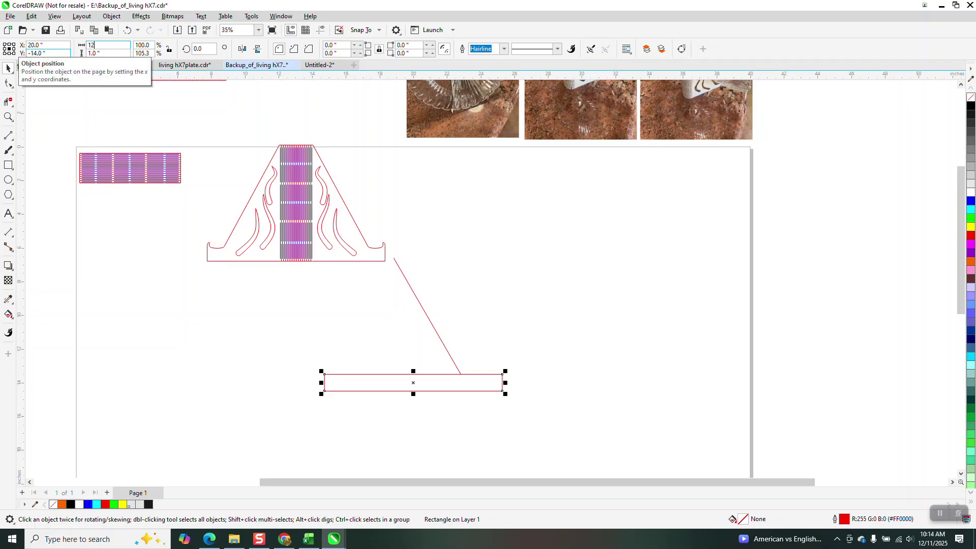
{"action": "key", "text": "Return"}
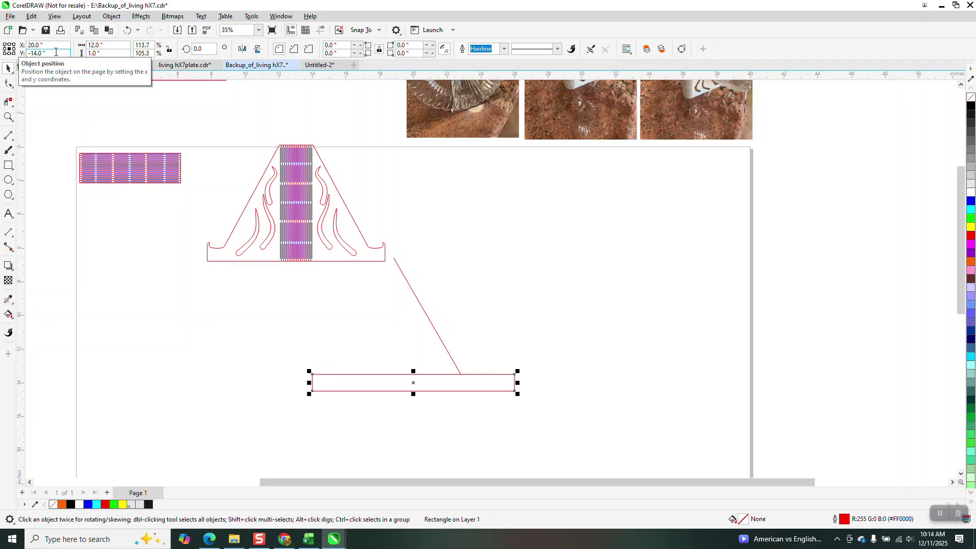
- Move the slanted line so its lower end snaps exactly onto the upper-right corner of the base rectangle
{"action": "left_click", "coordinate": [416, 298]}
{"action": "left_click_drag", "start_coordinate": [463, 372], "coordinate": [513, 376]}
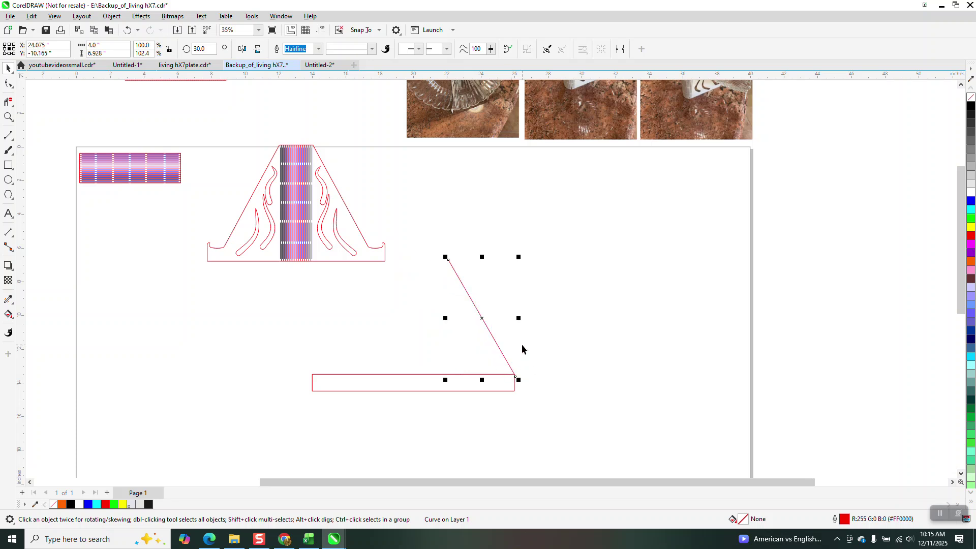
{"action": "left_click", "coordinate": [506, 381]}
{"action": "left_click", "coordinate": [8, 117]}
{"action": "left_click_drag", "start_coordinate": [429, 342], "coordinate": [548, 409]}
{"action": "left_click", "coordinate": [8, 69]}
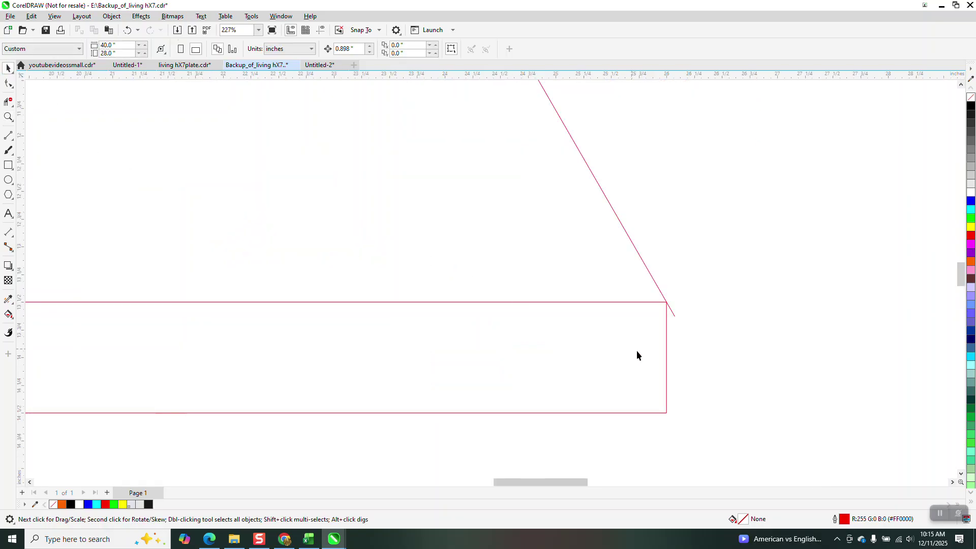
{"action": "left_click", "coordinate": [672, 316]}
{"action": "left_click_drag", "start_coordinate": [675, 317], "coordinate": [667, 303]}
{"action": "scroll", "coordinate": [631, 275], "scroll_direction": "down", "scroll_amount": 1}
{"action": "scroll", "coordinate": [631, 275], "scroll_direction": "down", "scroll_amount": 3}
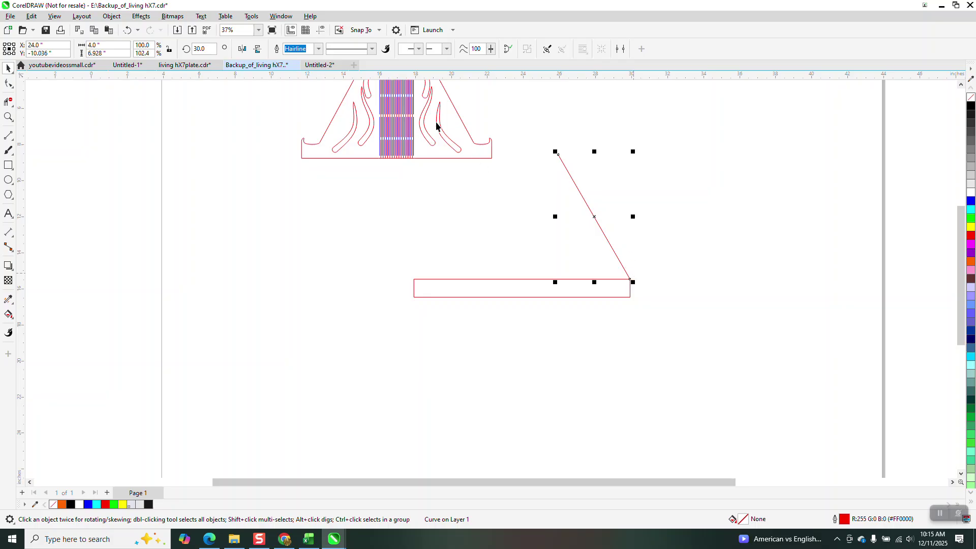
- Set the nudge distance to 2.5 inches and shift the slanted line left by that amount
{"action": "left_click", "coordinate": [130, 93]}
{"action": "left_click", "coordinate": [341, 49]}
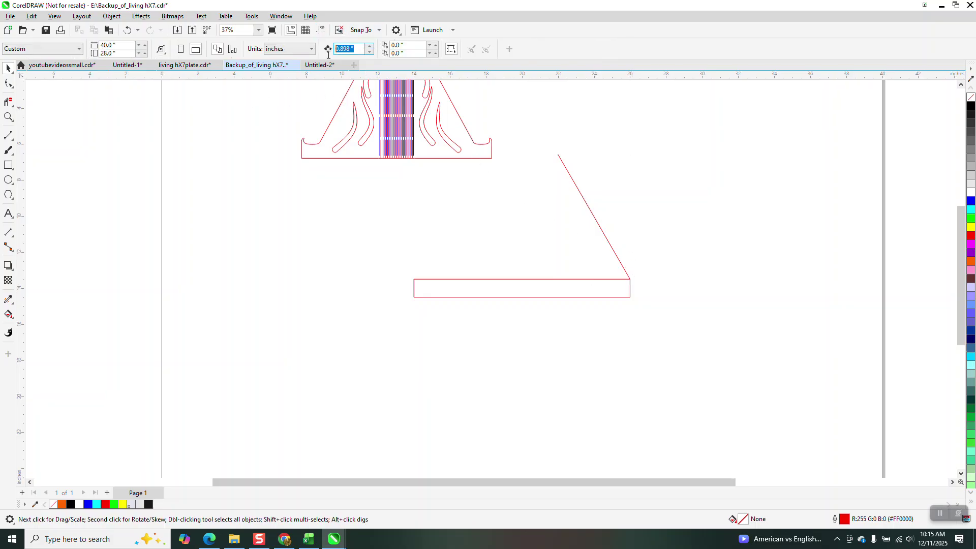
{"action": "type", "text": "2.5"}
{"action": "key", "text": "Return"}
{"action": "left_click", "coordinate": [611, 252]}
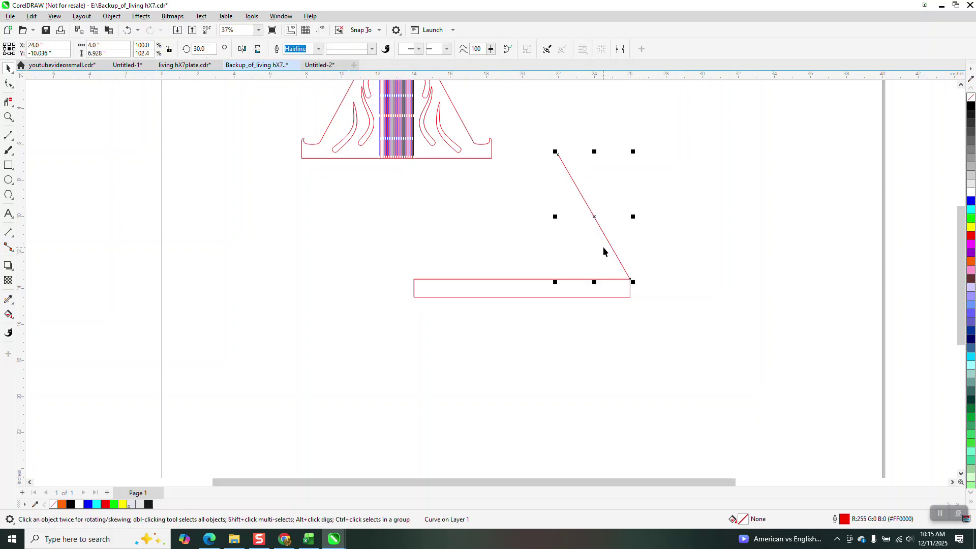
{"action": "key", "text": "Left"}
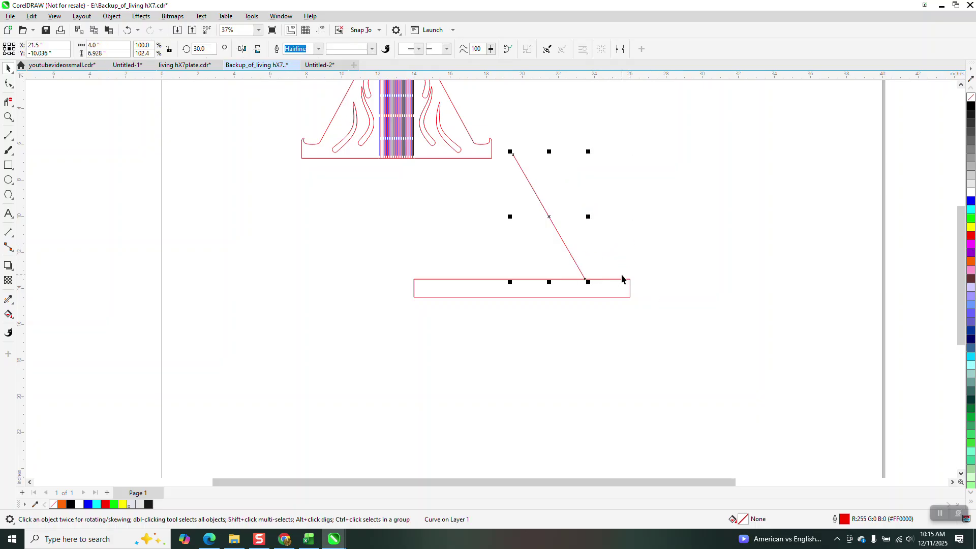
- Add a horizontally mirrored copy of the slanted line with its lower end 2.5 inches in from the rectangle's upper-left corner
{"action": "left_click", "coordinate": [242, 49]}
{"action": "left_click_drag", "start_coordinate": [512, 284], "coordinate": [413, 280]}
{"action": "key", "text": "ctrl+z"}
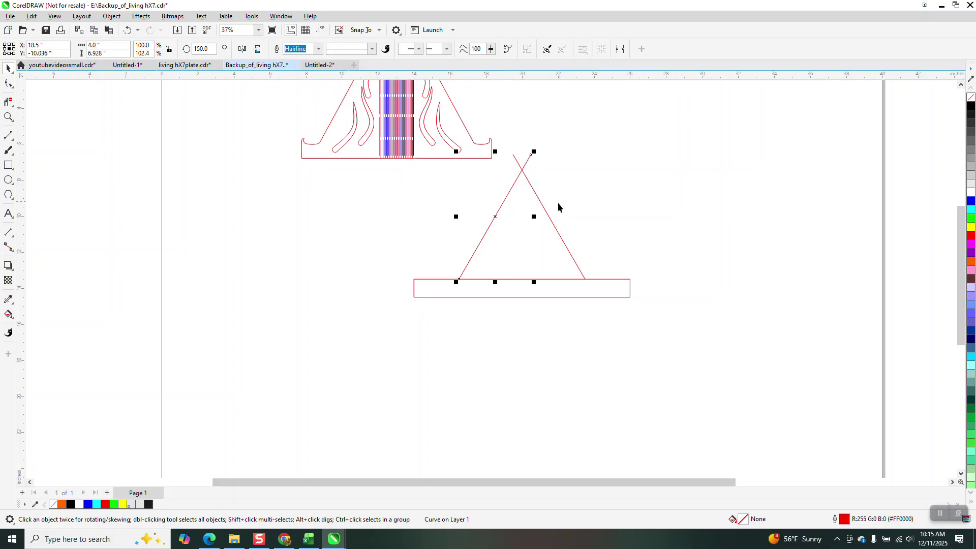
- Set the rotation of the right slanted line to 22.5 degrees
{"action": "left_click", "coordinate": [554, 229]}
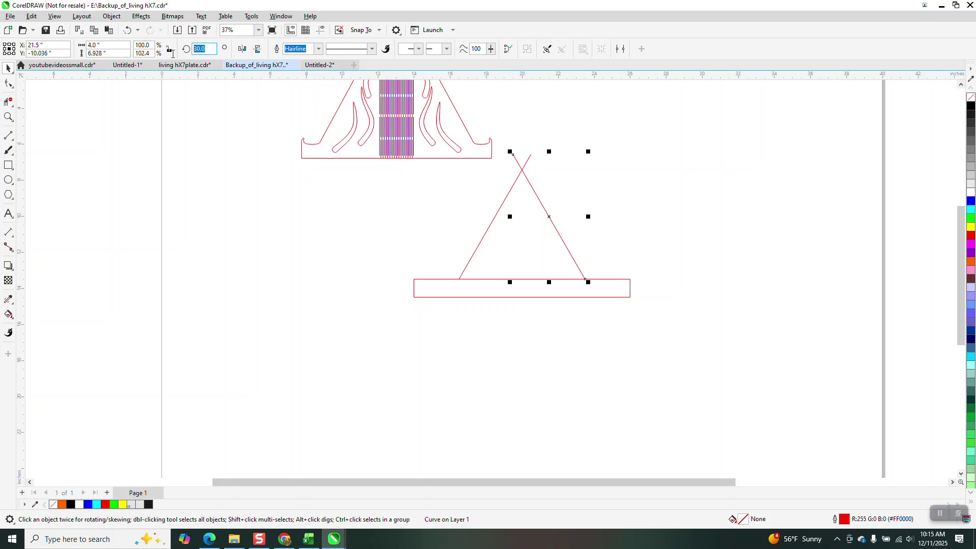
{"action": "type", "text": "22.5"}
{"action": "key", "text": "Return"}
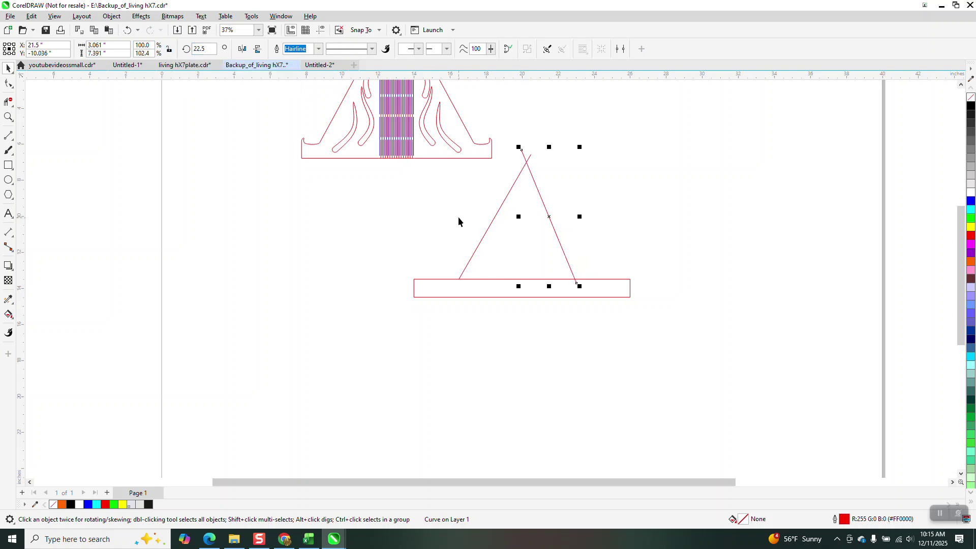
{"action": "key", "text": "Delete"}
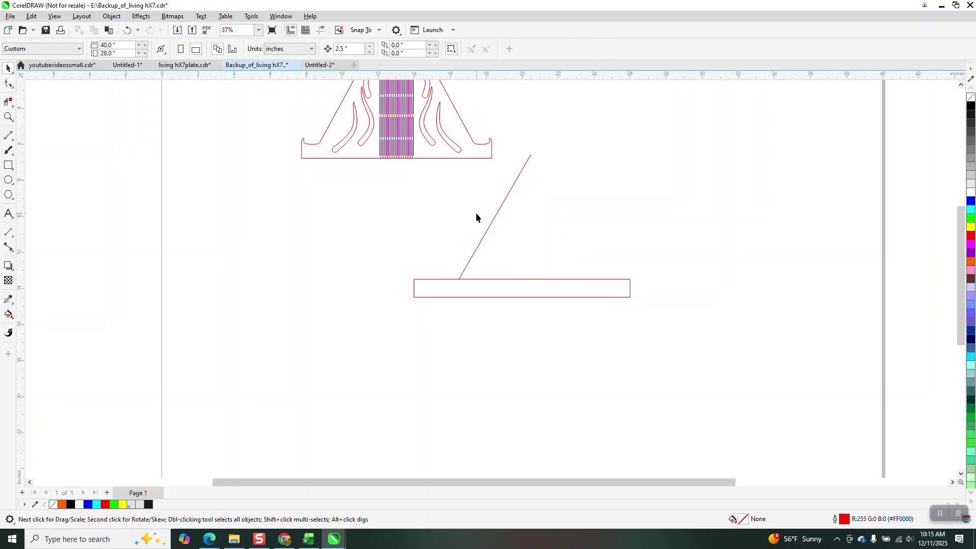
{"action": "left_click", "coordinate": [503, 210]}
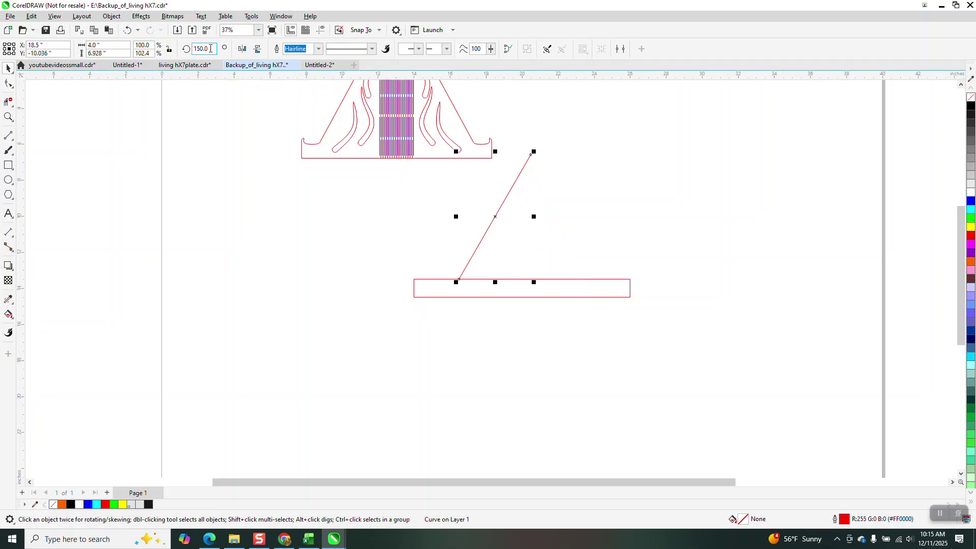
{"action": "key", "text": "Delete"}
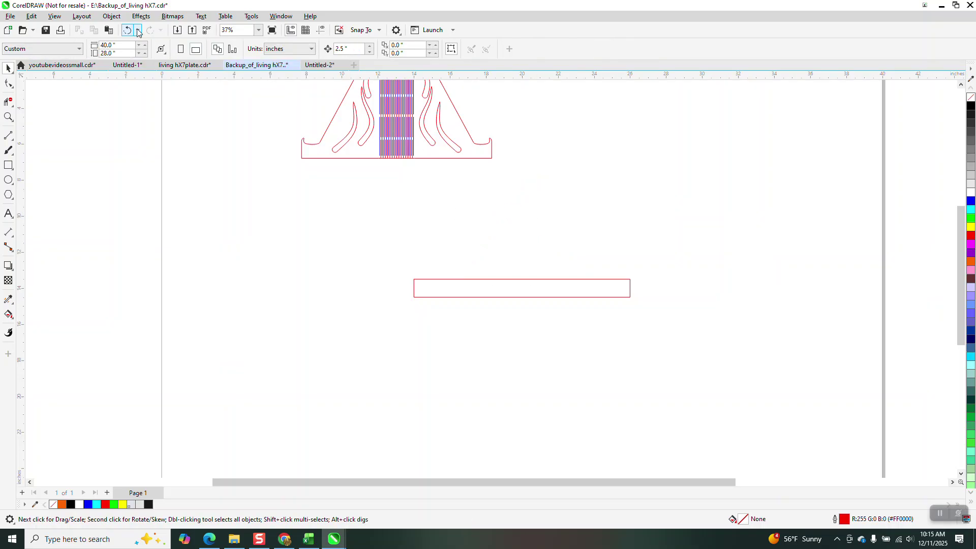
{"action": "left_click", "coordinate": [126, 30]}
{"action": "left_click", "coordinate": [126, 30]}
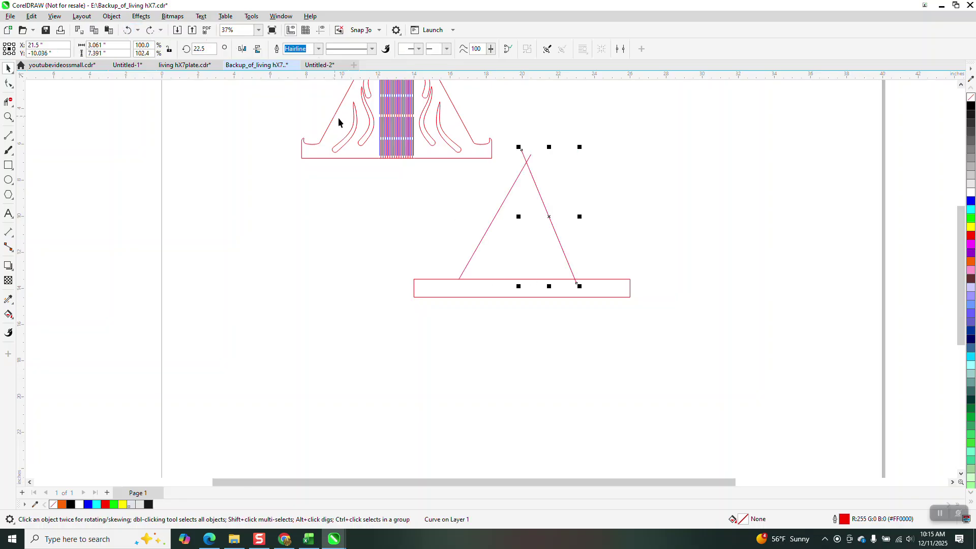
- Move the 22.5-degree line about 1.6 inches right and delete the other slanted line
{"action": "left_click_drag", "start_coordinate": [546, 215], "coordinate": [576, 216]}
{"action": "key", "text": "Delete"}
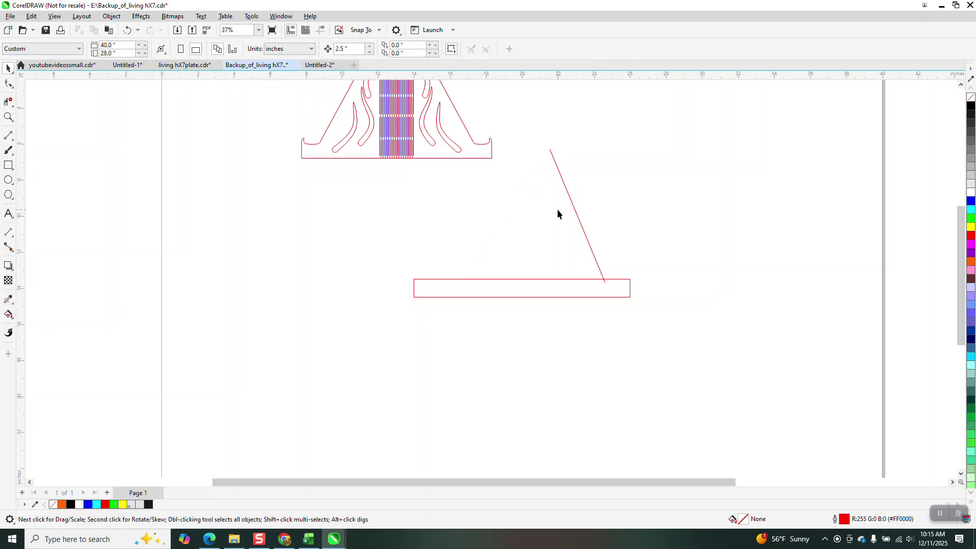
- Duplicate the 22.5-degree line in place and mirror the copy horizontally
{"action": "left_click", "coordinate": [575, 218]}
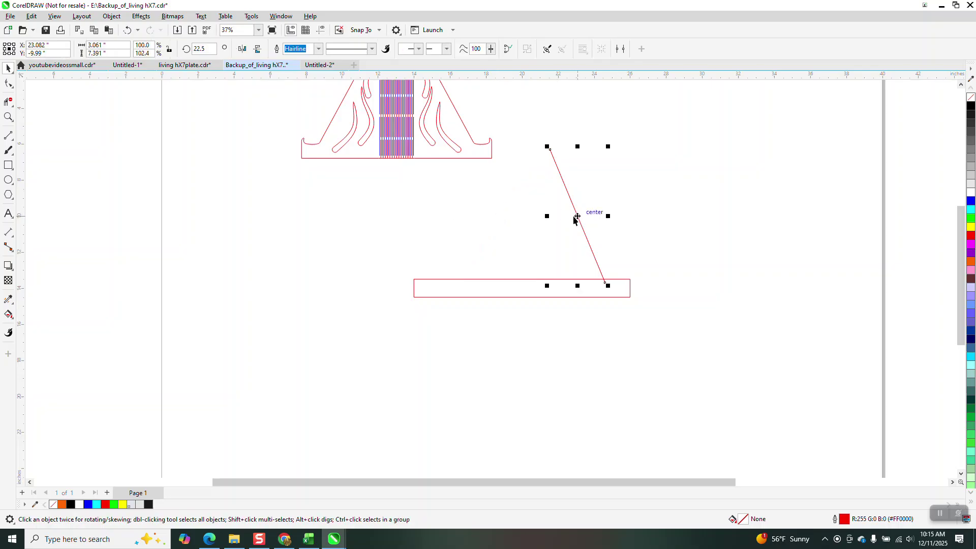
{"action": "key", "text": "KP_Add"}
{"action": "left_click", "coordinate": [242, 49]}
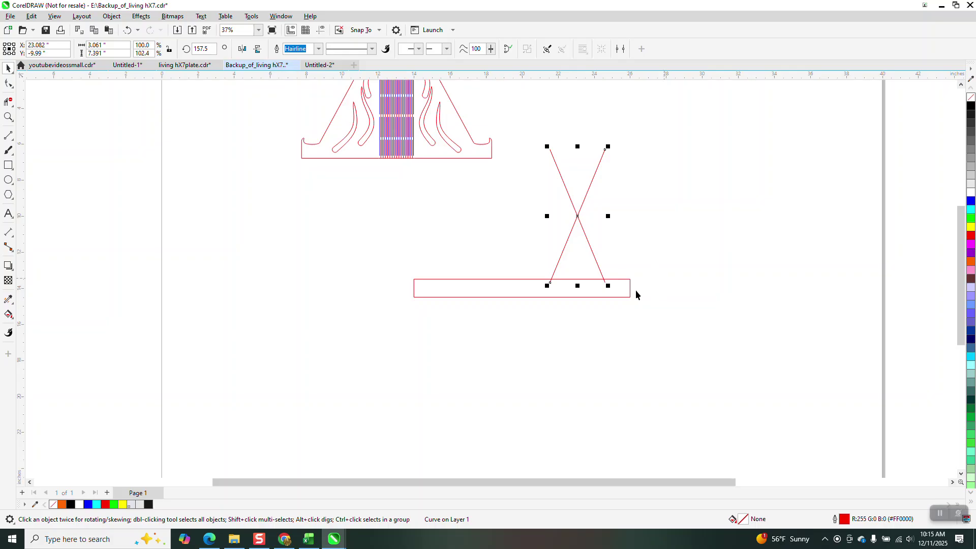
- Place the lower ends of both slanted lines on the rectangle's top edge, each 2.5 inches in from its upper corner
{"action": "left_click_drag", "start_coordinate": [606, 285], "coordinate": [630, 280]}
{"action": "key", "text": "ctrl+z"}
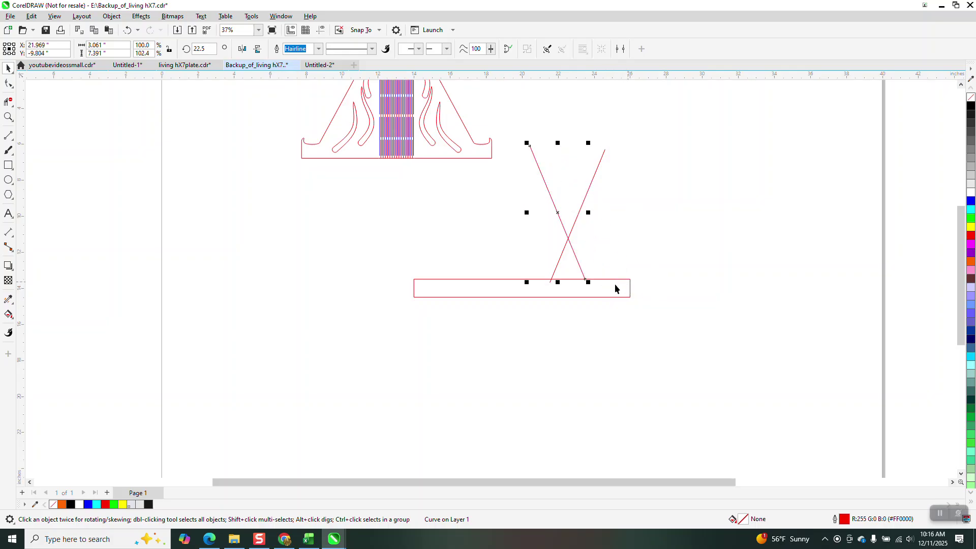
{"action": "left_click", "coordinate": [549, 284]}
{"action": "left_click_drag", "start_coordinate": [549, 284], "coordinate": [415, 280]}
{"action": "key", "text": "Right"}
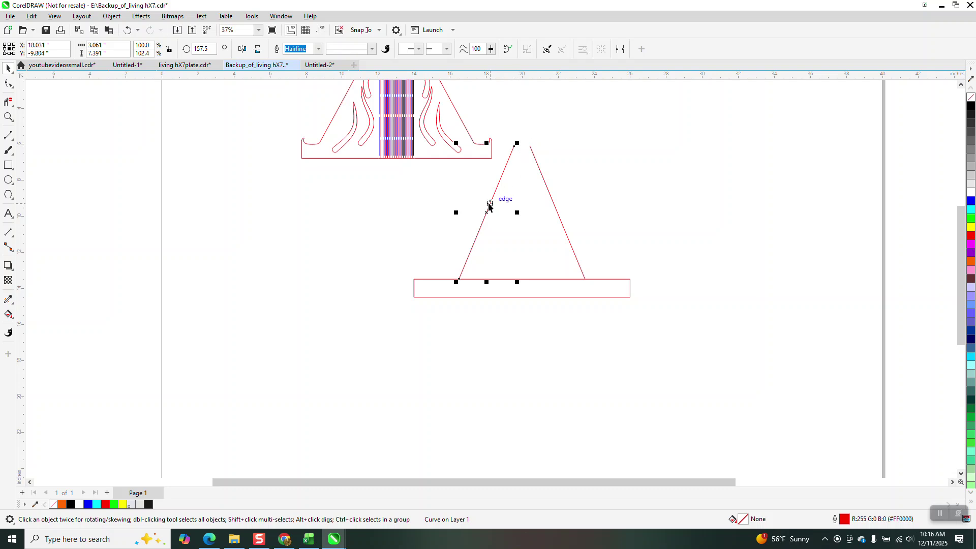
- Draw a vertical line, centre it on the page and lengthen it symmetrically to about 18.6 inches
{"action": "scroll", "coordinate": [474, 252], "scroll_direction": "down", "scroll_amount": 2}
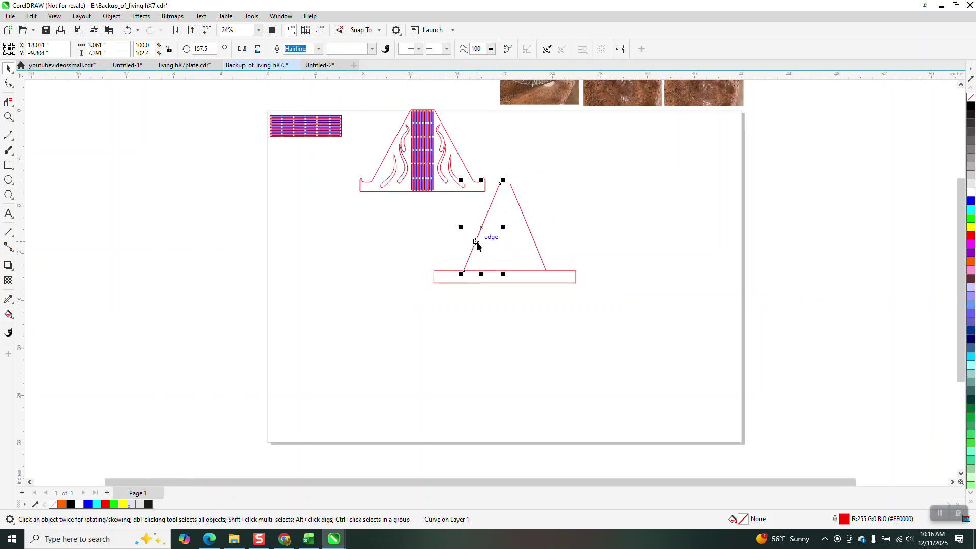
{"action": "left_click", "coordinate": [8, 135]}
{"action": "left_click_drag", "start_coordinate": [323, 168], "coordinate": [323, 335]}
{"action": "key", "text": "p"}
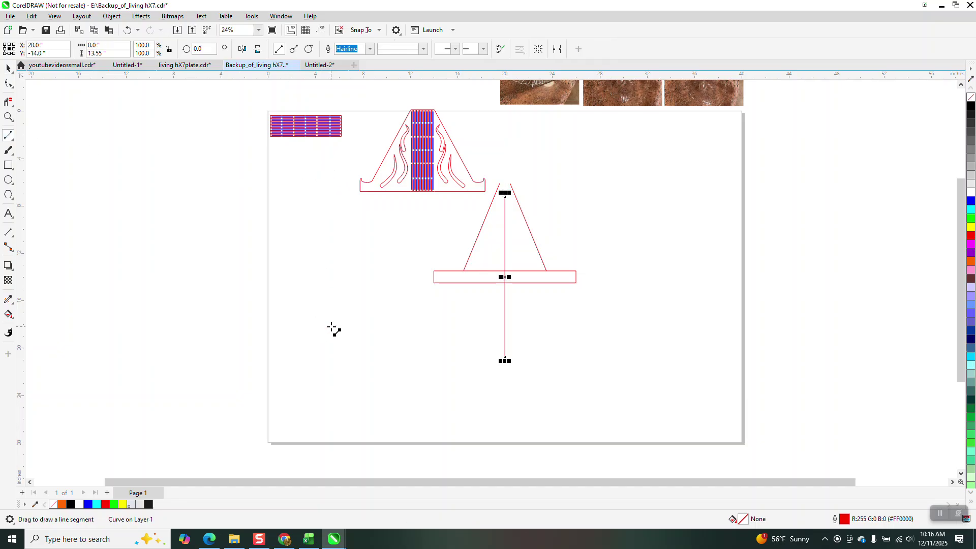
{"action": "left_click", "coordinate": [503, 194]}
{"action": "left_click_drag", "start_coordinate": [505, 162], "coordinate": [505, 160]}
{"action": "left_click_drag", "start_coordinate": [504, 194], "coordinate": [504, 163]}
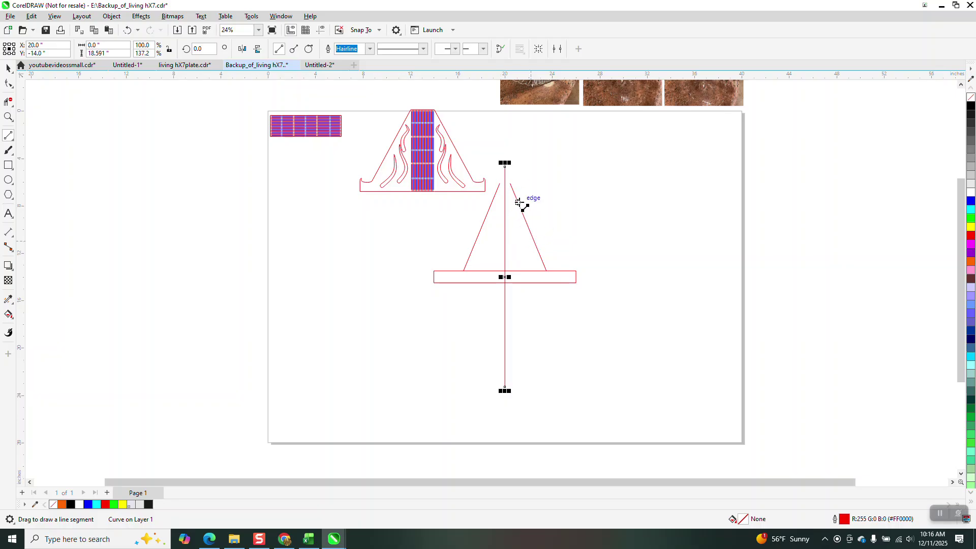
- Turn the separate living hinge pattern upright with a rotation of 0 degrees and centre it on the page
{"action": "left_click", "coordinate": [8, 117]}
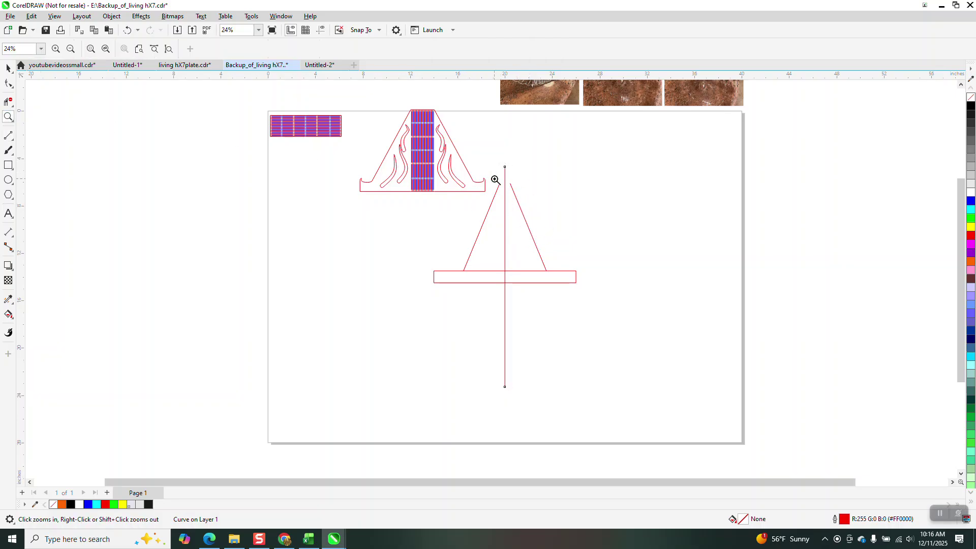
{"action": "left_click_drag", "start_coordinate": [496, 179], "coordinate": [549, 303]}
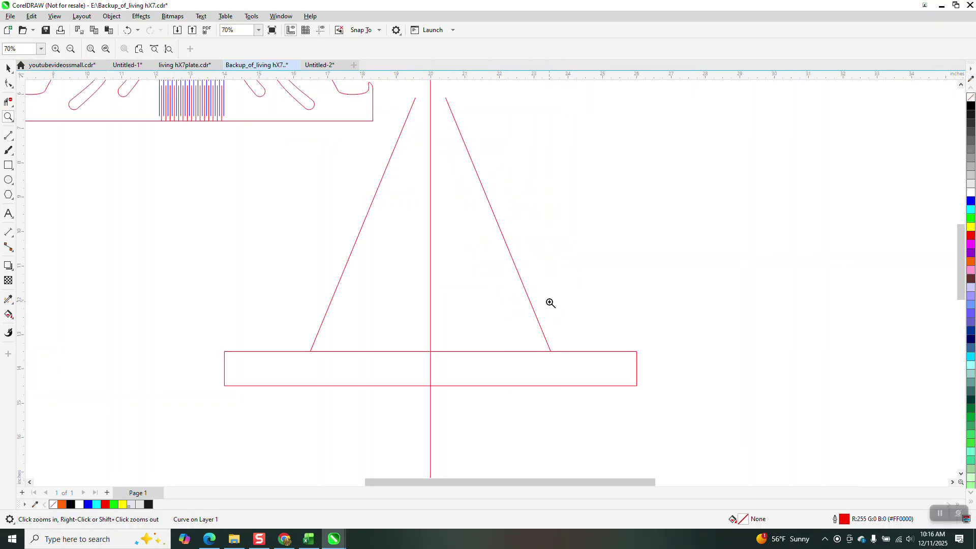
{"action": "right_click", "coordinate": [548, 302]}
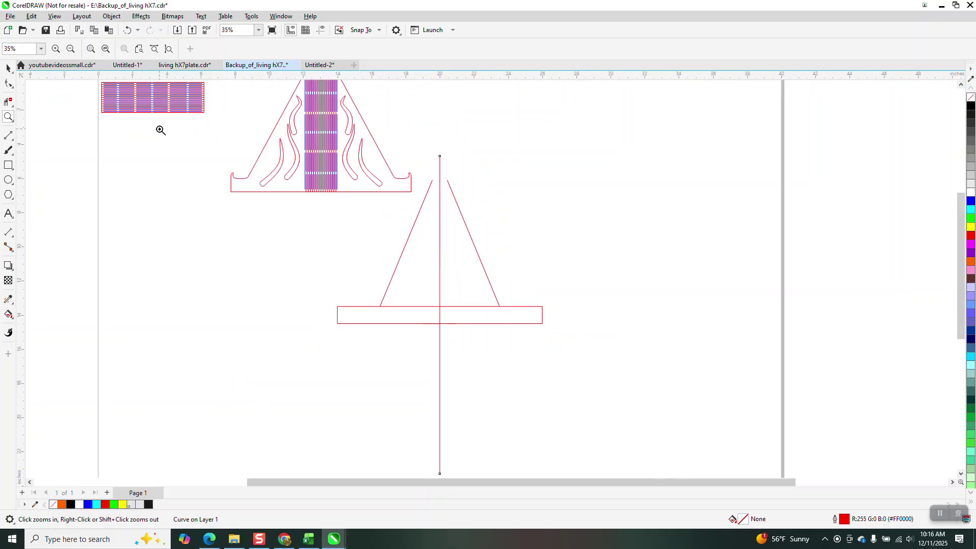
{"action": "left_click", "coordinate": [8, 68]}
{"action": "left_click", "coordinate": [135, 100]}
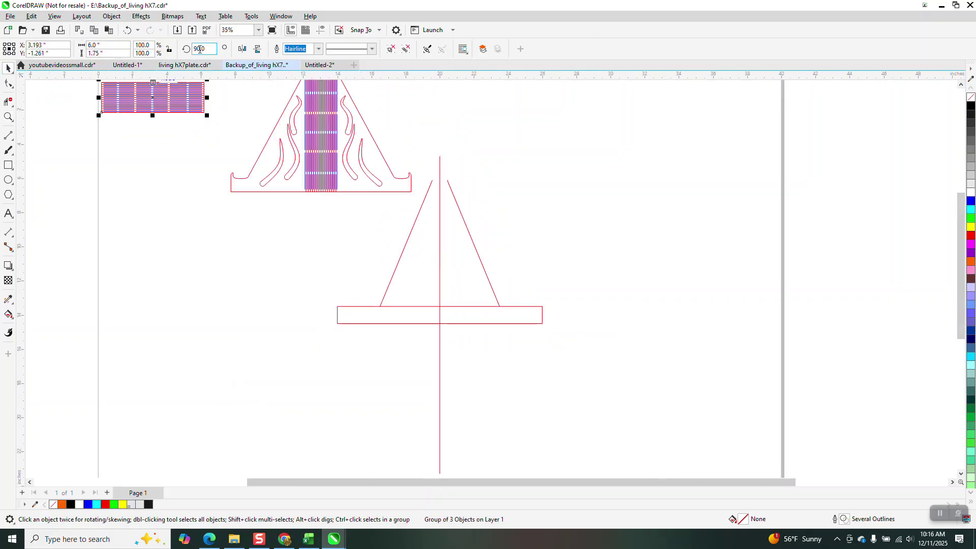
{"action": "left_click", "coordinate": [201, 49]}
{"action": "type", "text": "90"}
{"action": "key", "text": "Return"}
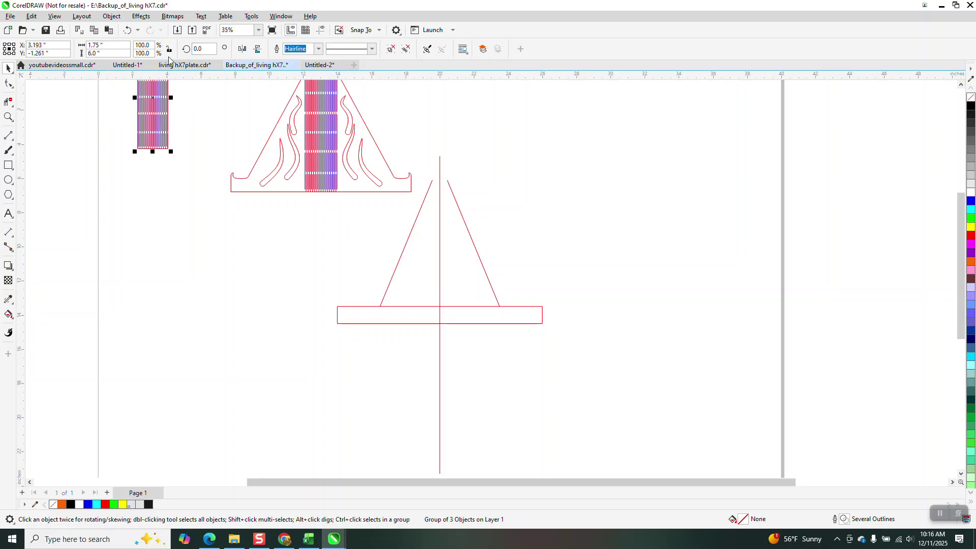
{"action": "key", "text": "p"}
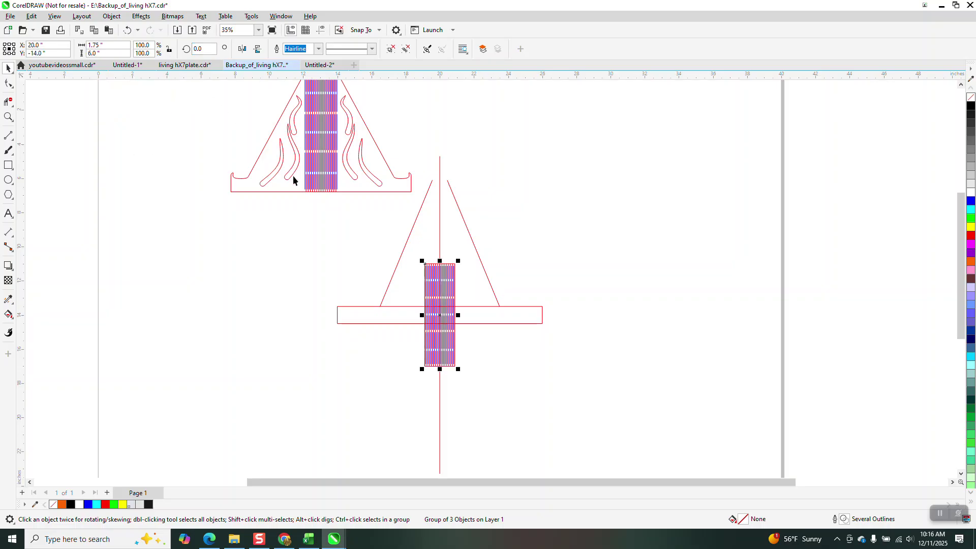
- Try snapping the hinge pattern's lower edge to the rectangle's bottom edge at the centre line, and inspect the alignment
{"action": "left_click_drag", "start_coordinate": [445, 362], "coordinate": [438, 325]}
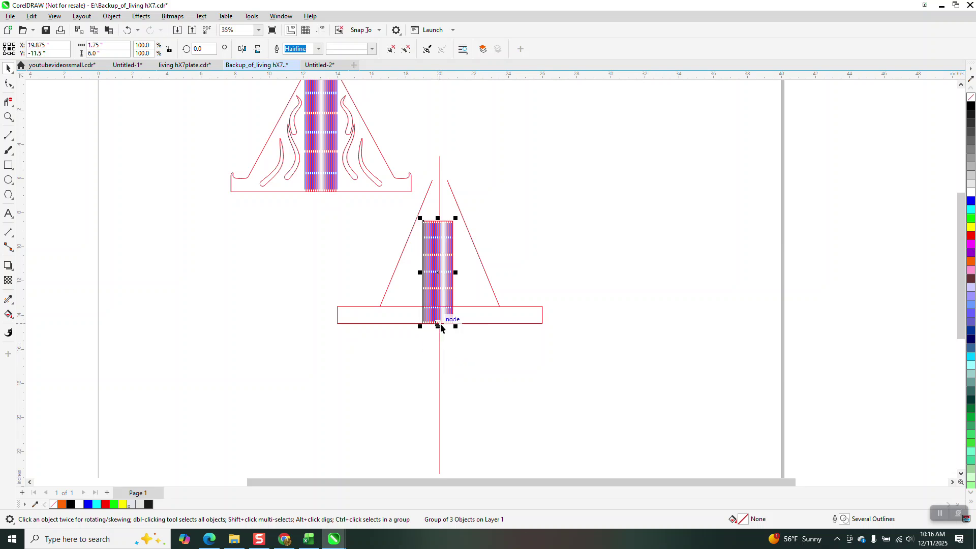
{"action": "left_click", "coordinate": [8, 117]}
{"action": "left_click_drag", "start_coordinate": [408, 276], "coordinate": [495, 350]}
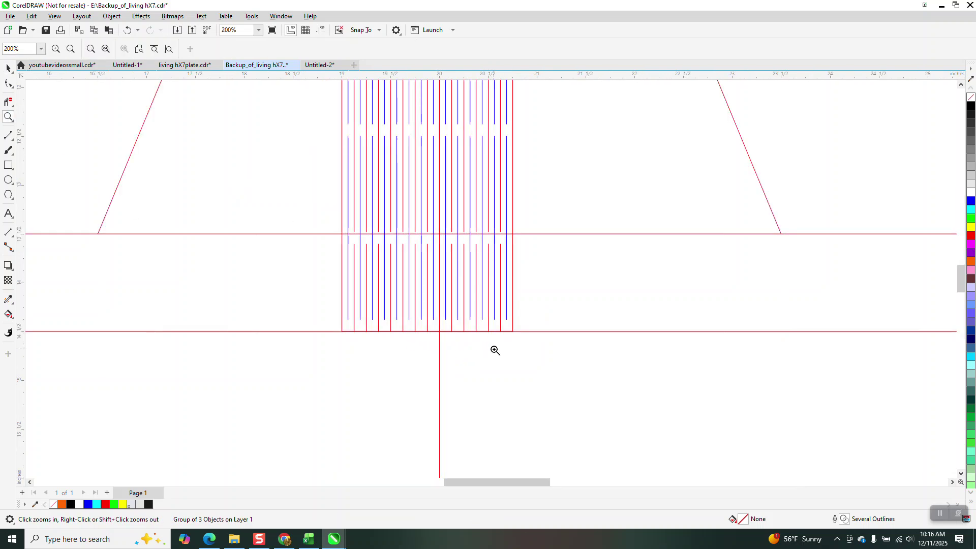
{"action": "scroll", "coordinate": [318, 442], "scroll_direction": "down", "scroll_amount": 4}
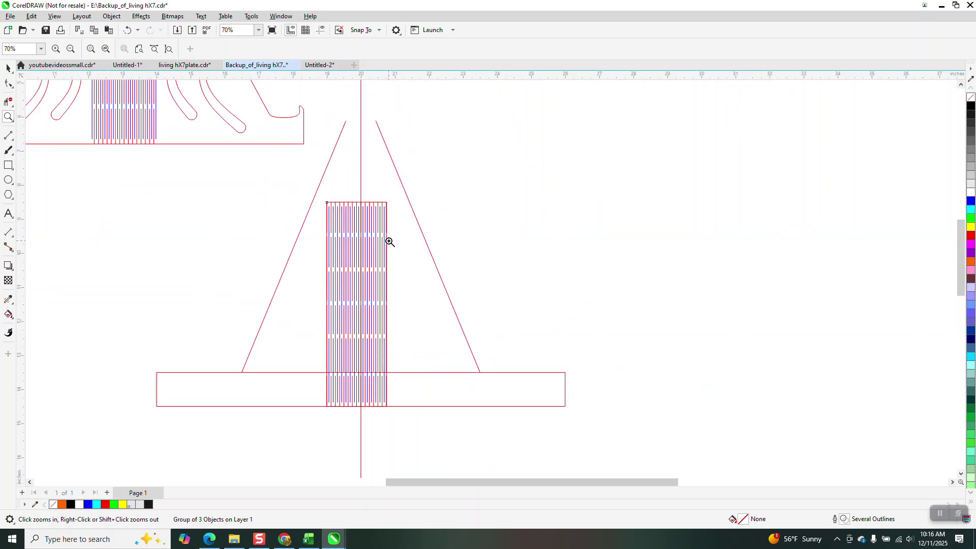
- Recentre the hinge pattern on the page and nudge it up 2.5 inches onto the rectangle's bottom edge
{"action": "left_click", "coordinate": [13, 74]}
{"action": "left_click", "coordinate": [371, 234]}
{"action": "scroll", "coordinate": [370, 230], "scroll_direction": "down", "scroll_amount": 2}
{"action": "left_click", "coordinate": [6, 69]}
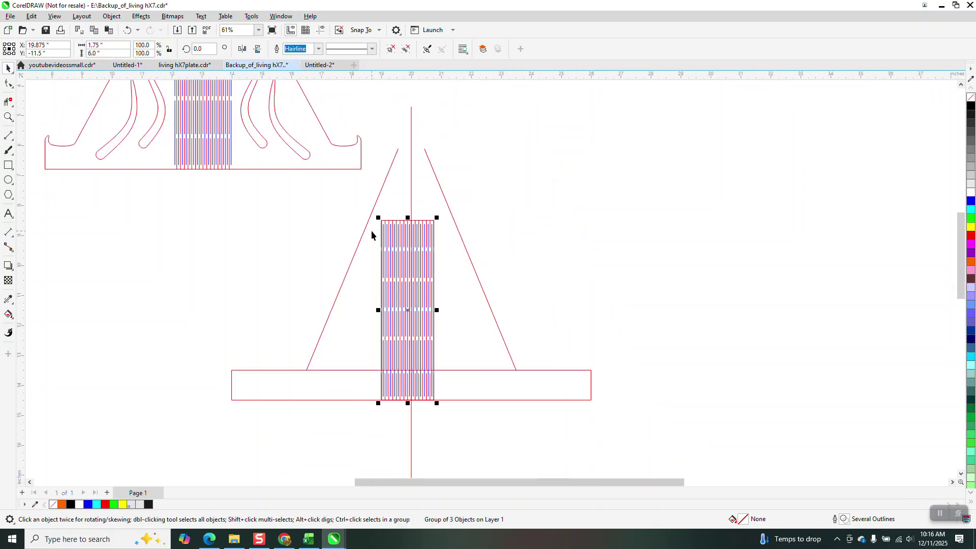
{"action": "key", "text": "p"}
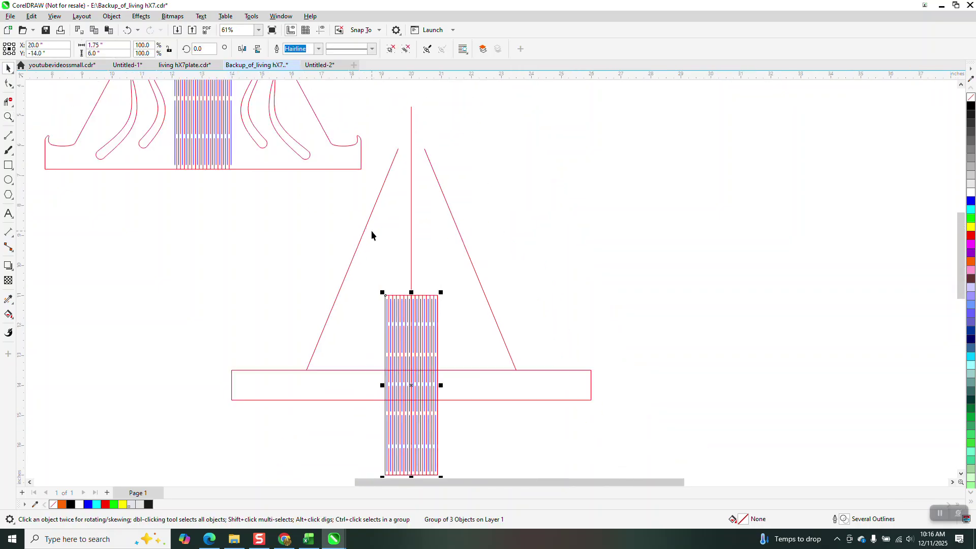
{"action": "scroll", "coordinate": [442, 404], "scroll_direction": "down", "scroll_amount": 1}
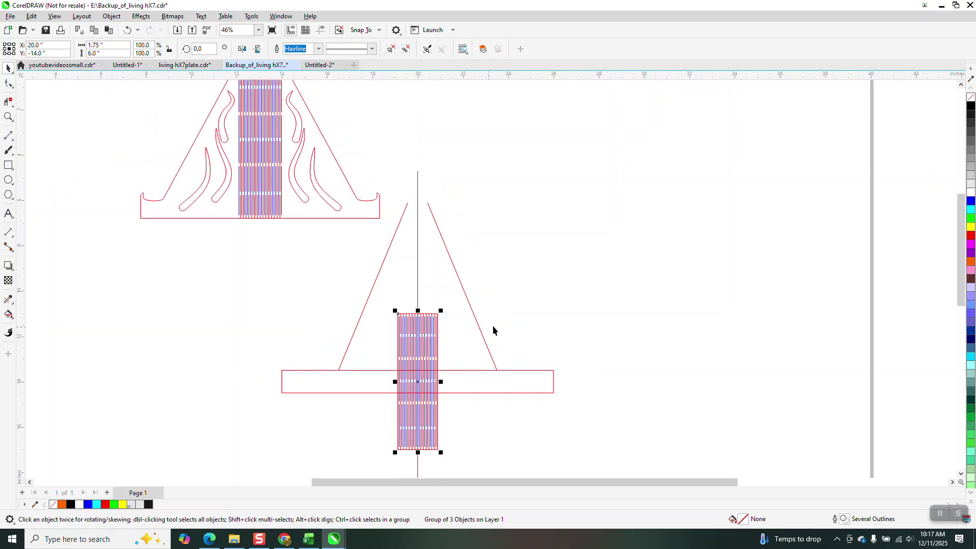
{"action": "key", "text": "Up"}
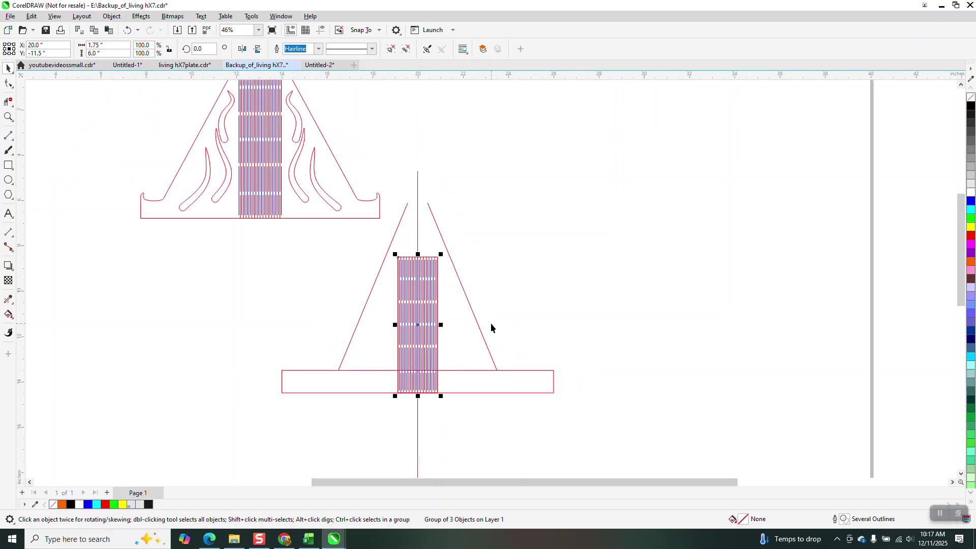
{"action": "left_click", "coordinate": [547, 328]}
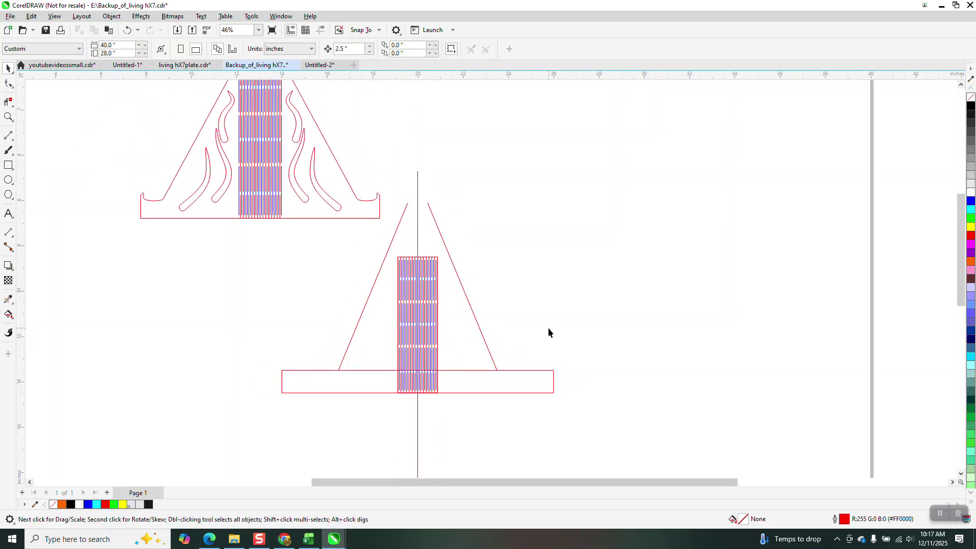
- Stretch the living hinge pattern upward to about 8.4 inches high, up to the side lines' upper ends
{"action": "left_click", "coordinate": [418, 285]}
{"action": "left_click", "coordinate": [441, 268]}
{"action": "left_click", "coordinate": [427, 263]}
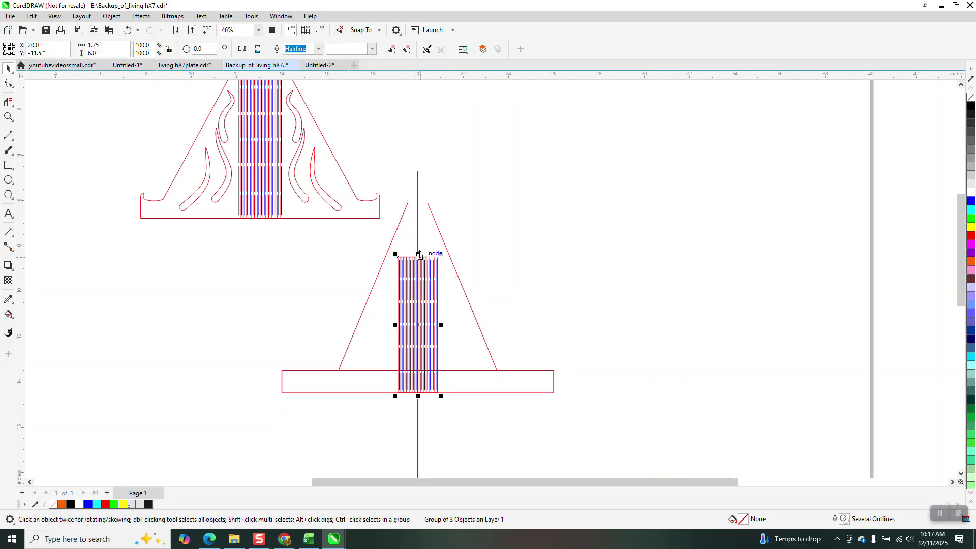
{"action": "left_click_drag", "start_coordinate": [418, 254], "coordinate": [418, 201]}
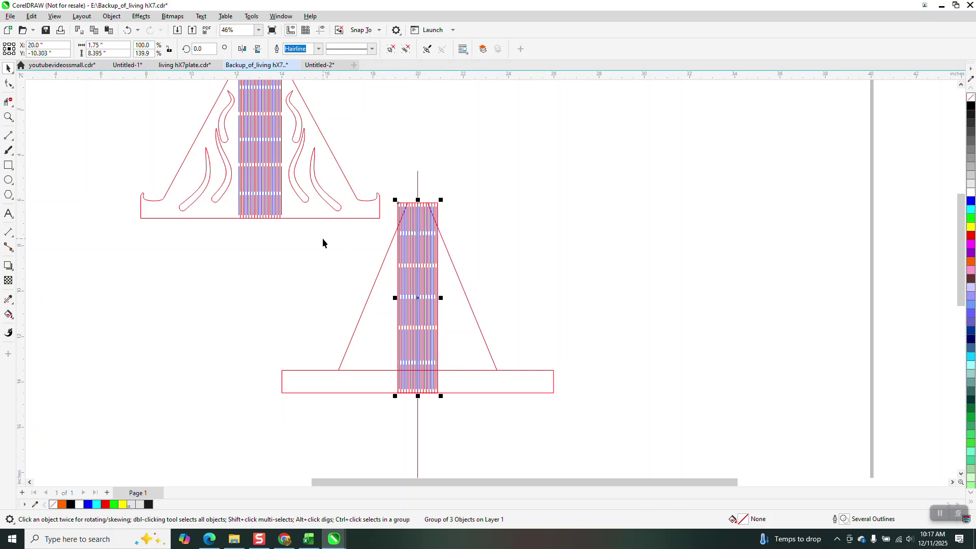
- Move both angled side lines outward so their upper ends snap to the hinge pattern's top corners
{"action": "left_click", "coordinate": [473, 204]}
{"action": "left_click", "coordinate": [451, 260]}
{"action": "left_click_drag", "start_coordinate": [456, 258], "coordinate": [498, 250]}
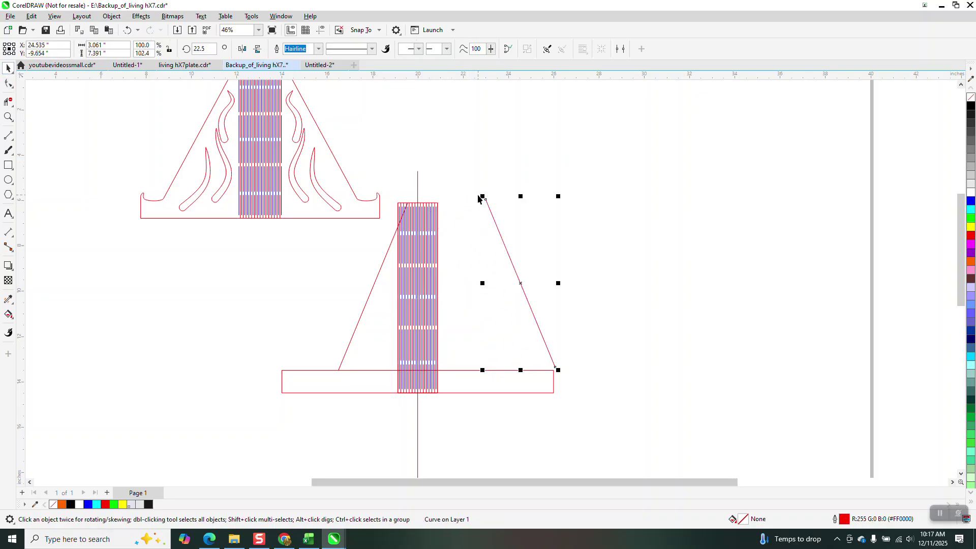
{"action": "left_click_drag", "start_coordinate": [484, 199], "coordinate": [443, 208]}
{"action": "left_click", "coordinate": [396, 232]}
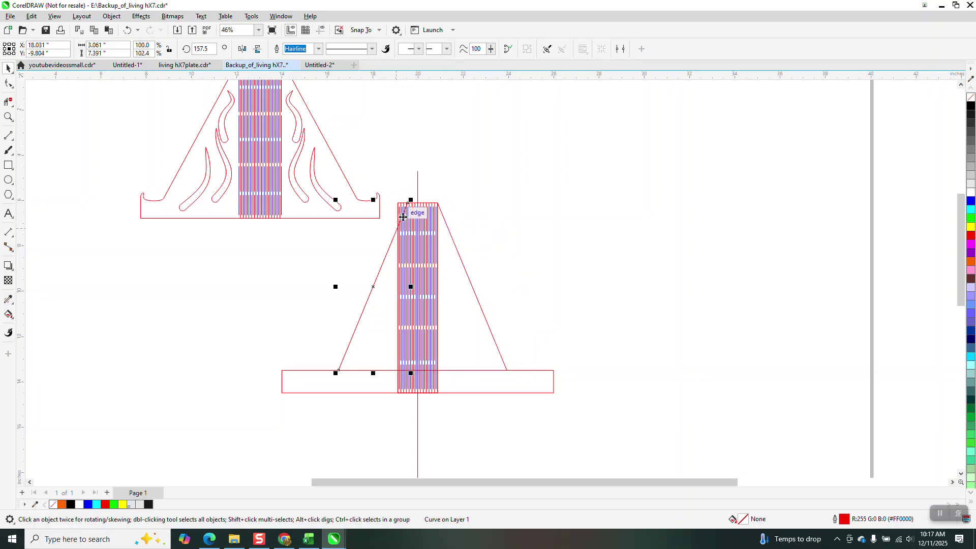
{"action": "left_click_drag", "start_coordinate": [410, 209], "coordinate": [403, 206]}
{"action": "scroll", "coordinate": [403, 206], "scroll_direction": "down", "scroll_amount": 1}
{"action": "scroll", "coordinate": [396, 206], "scroll_direction": "down", "scroll_amount": 1}
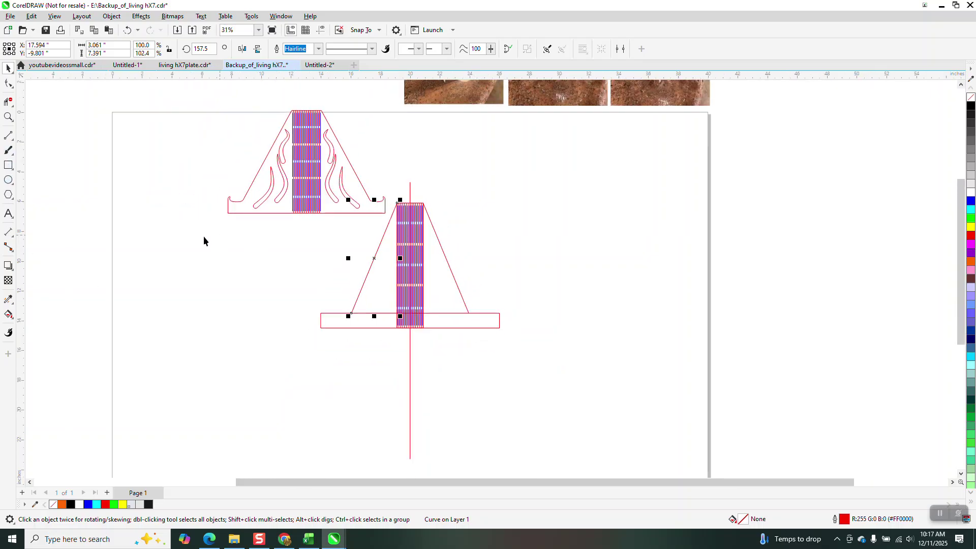
{"action": "left_click", "coordinate": [477, 151]}
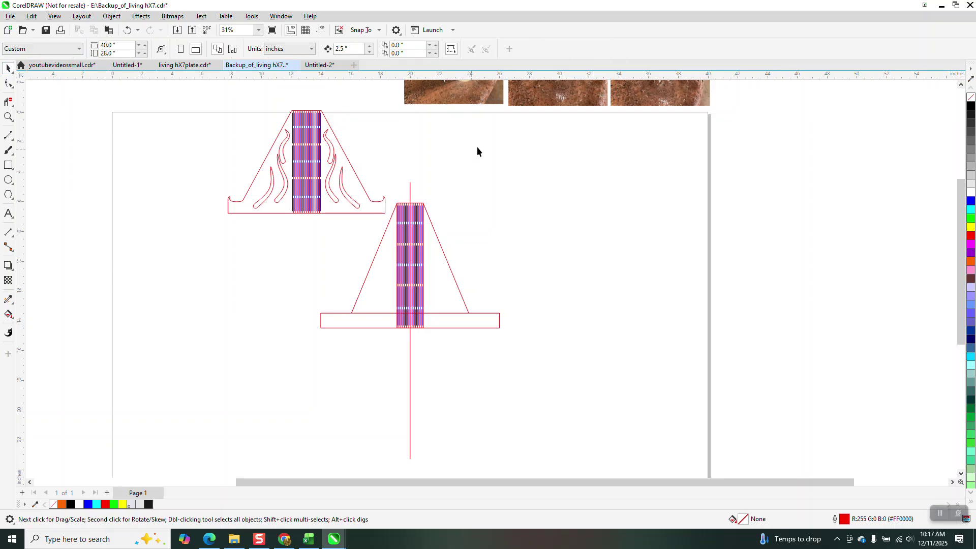
- Nudge the hinge pattern 9 inches to the right and delete the vertical centre line with Virtual Segment Delete
{"action": "double_click", "coordinate": [346, 48]}
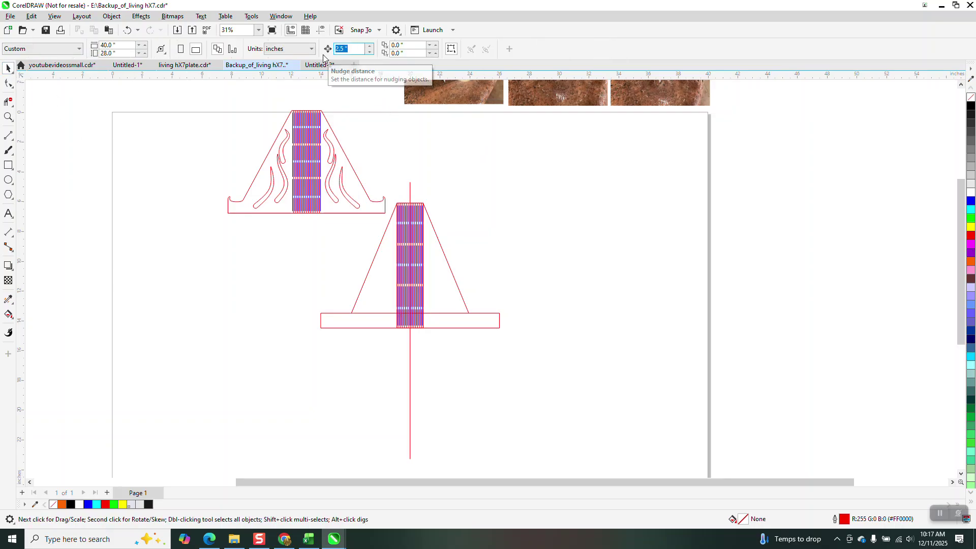
{"action": "type", "text": "9"}
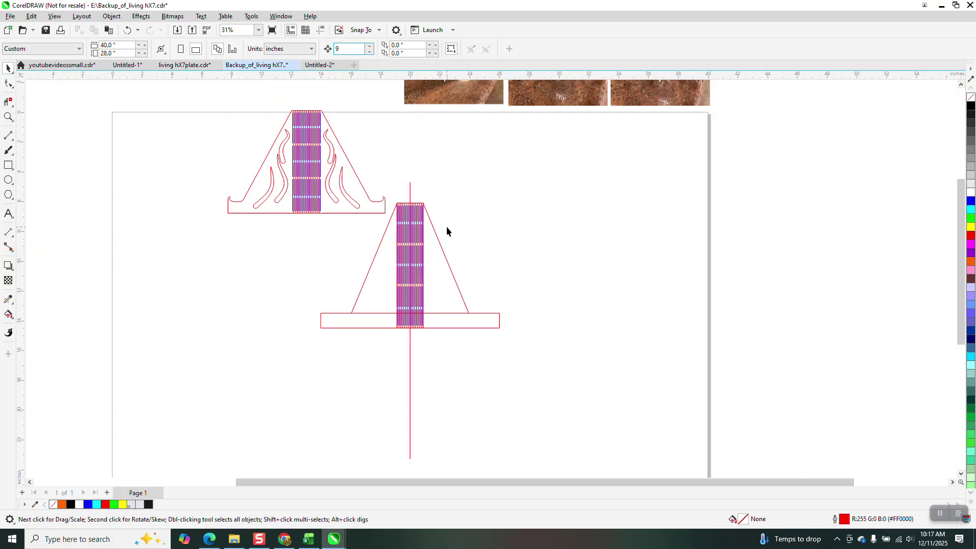
{"action": "left_click", "coordinate": [423, 247]}
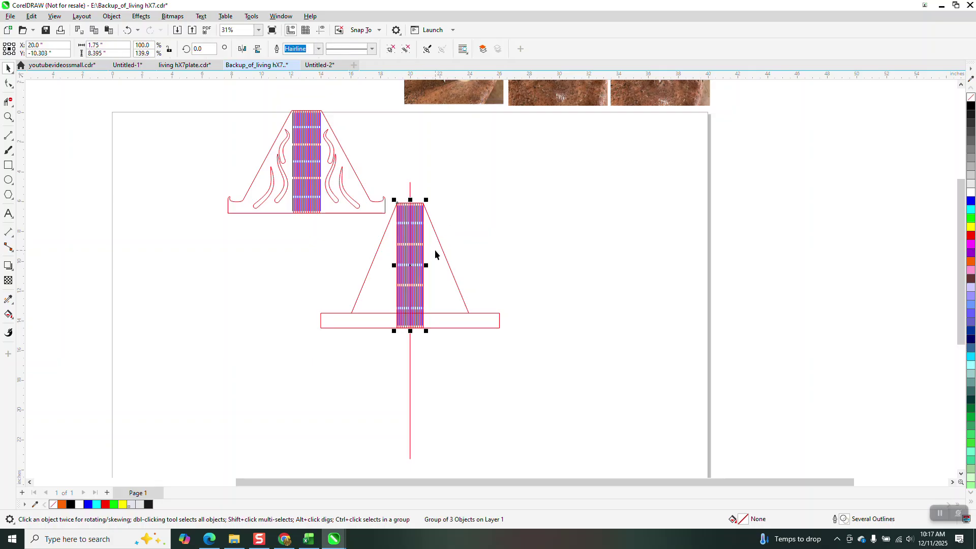
{"action": "key", "text": "Right"}
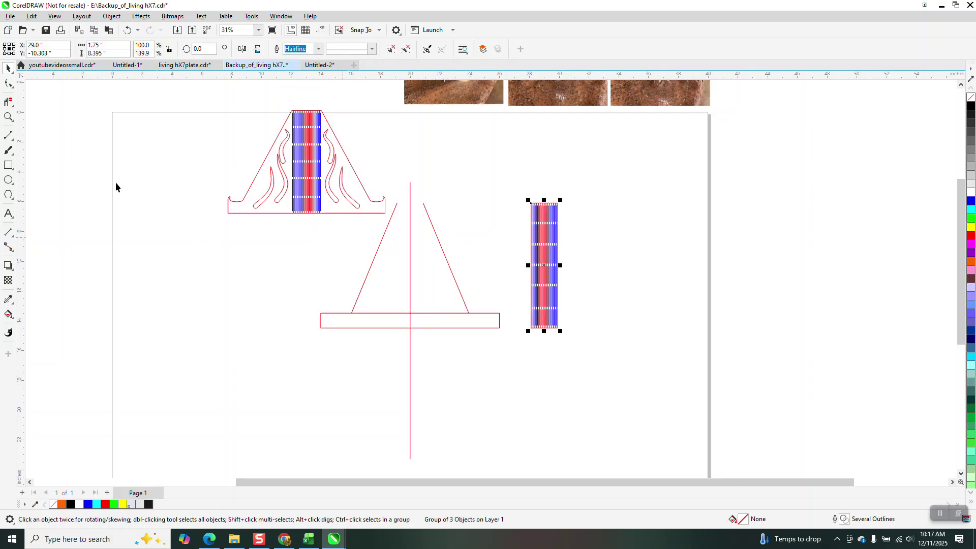
{"action": "left_click", "coordinate": [8, 102]}
{"action": "left_click_drag", "start_coordinate": [392, 312], "coordinate": [430, 309]}
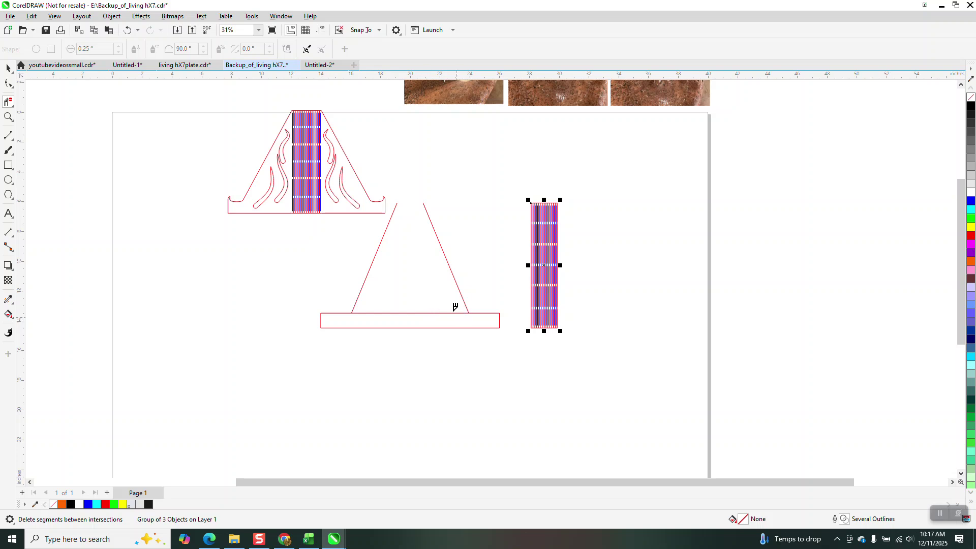
- Try deleting the rectangle's top edge between the side lines, and undo each deletion
{"action": "left_click", "coordinate": [442, 313]}
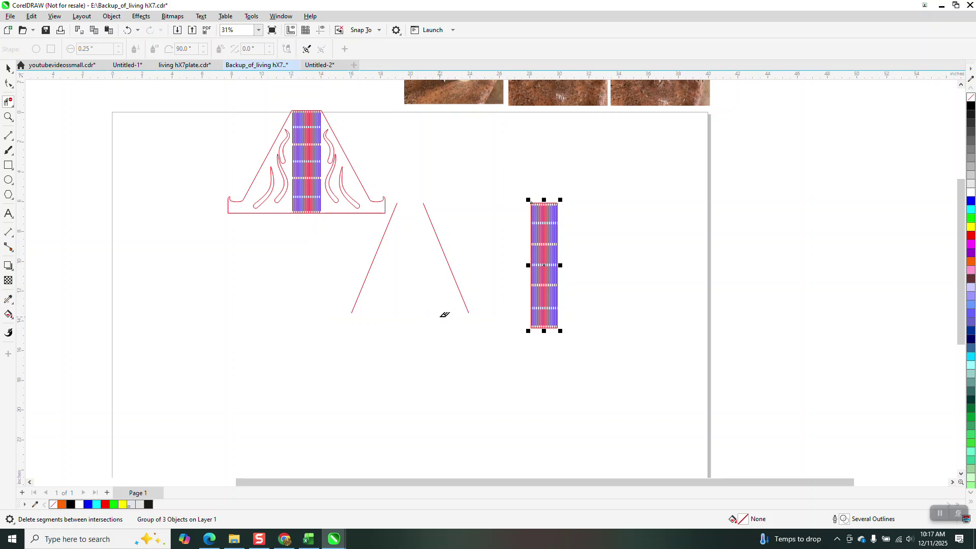
{"action": "left_click", "coordinate": [127, 30]}
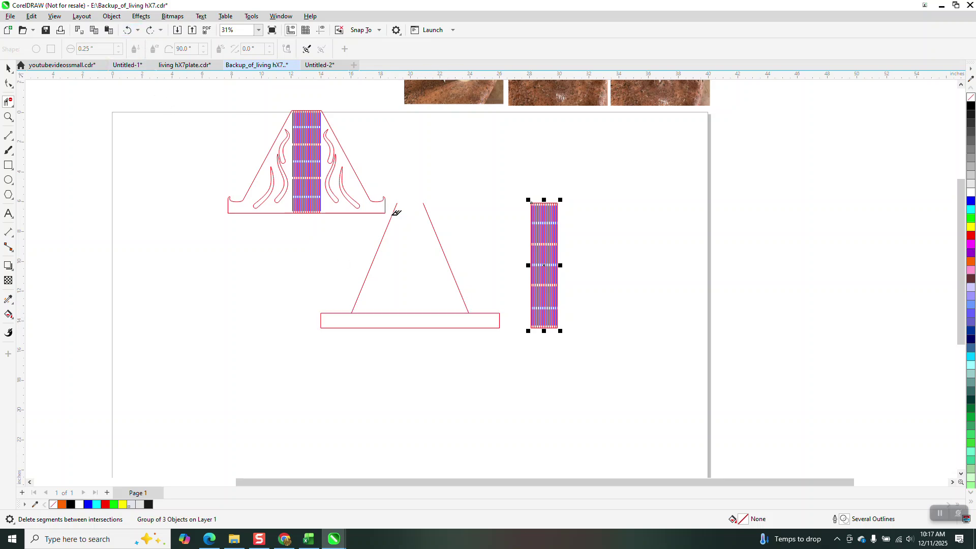
{"action": "left_click", "coordinate": [421, 312]}
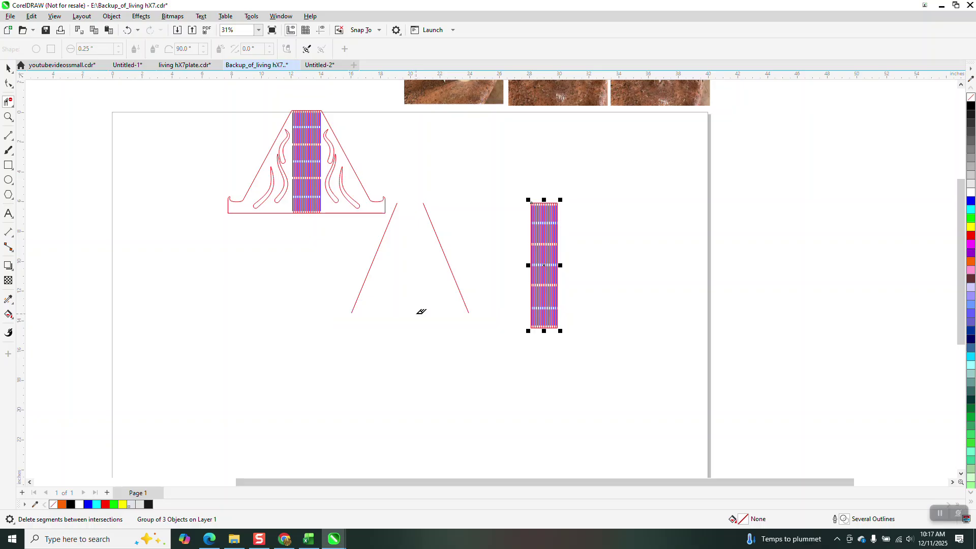
{"action": "left_click", "coordinate": [128, 31]}
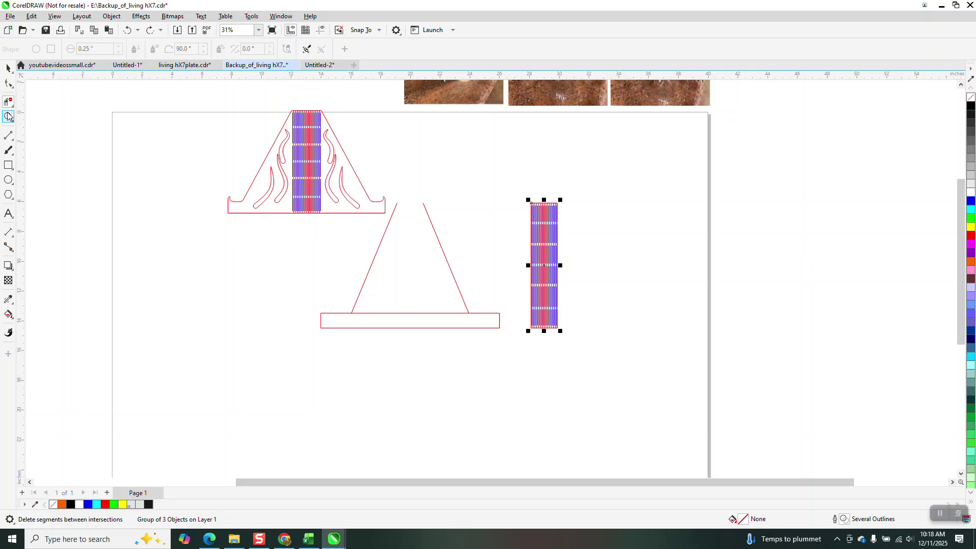
- Set a small nudge distance and nudge both side lines down twice so they cross the rectangle's top edge
{"action": "left_click", "coordinate": [8, 67]}
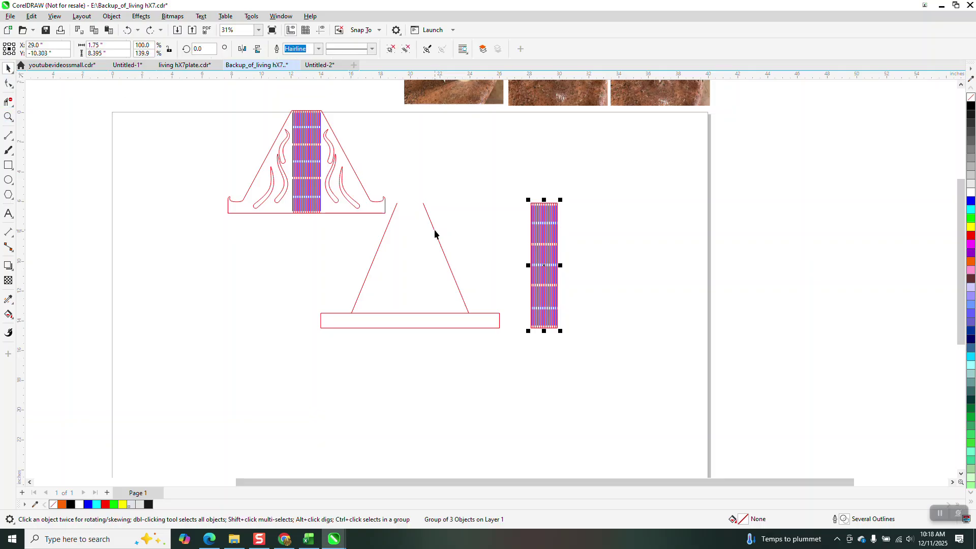
{"action": "left_click", "coordinate": [445, 155]}
{"action": "left_click", "coordinate": [335, 50]}
{"action": "key", "text": "BackSpace"}
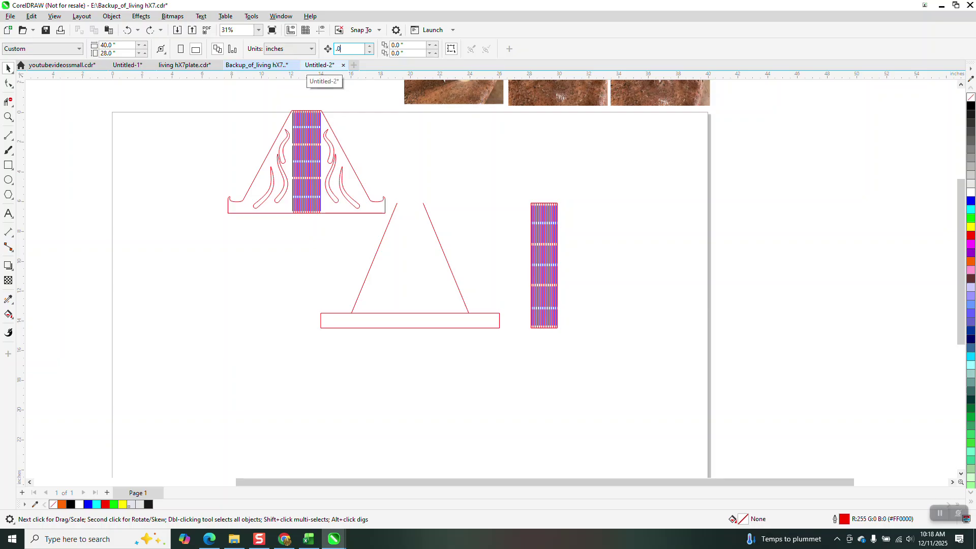
{"action": "left_click_drag", "start_coordinate": [487, 198], "coordinate": [342, 326]}
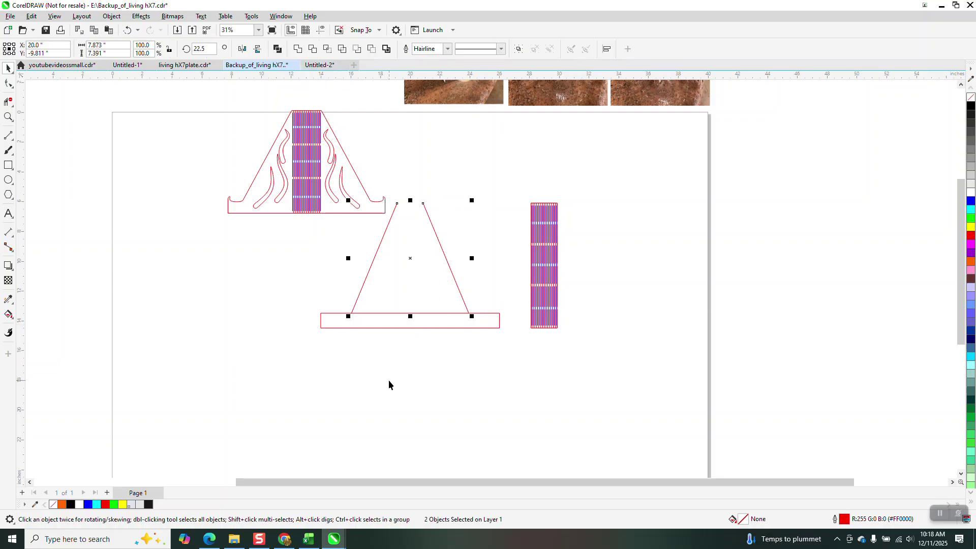
{"action": "key", "text": "Down"}
{"action": "key", "text": "Down"}
- Delete the rectangle's top edge between the side lines and trim the right side line's overhang below that edge
{"action": "left_click", "coordinate": [8, 102]}
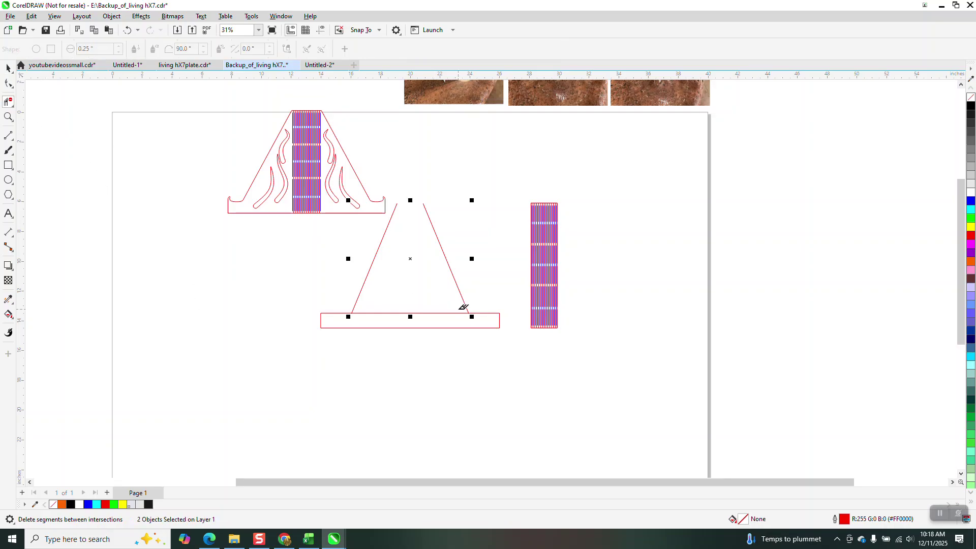
{"action": "left_click", "coordinate": [431, 314]}
{"action": "left_click", "coordinate": [8, 116]}
{"action": "left_click_drag", "start_coordinate": [460, 307], "coordinate": [492, 330]}
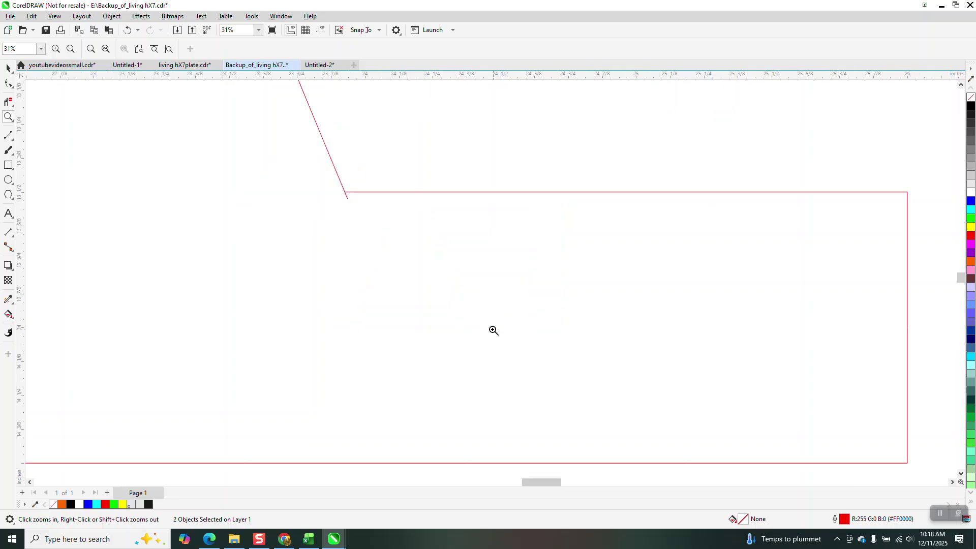
{"action": "left_click", "coordinate": [8, 103]}
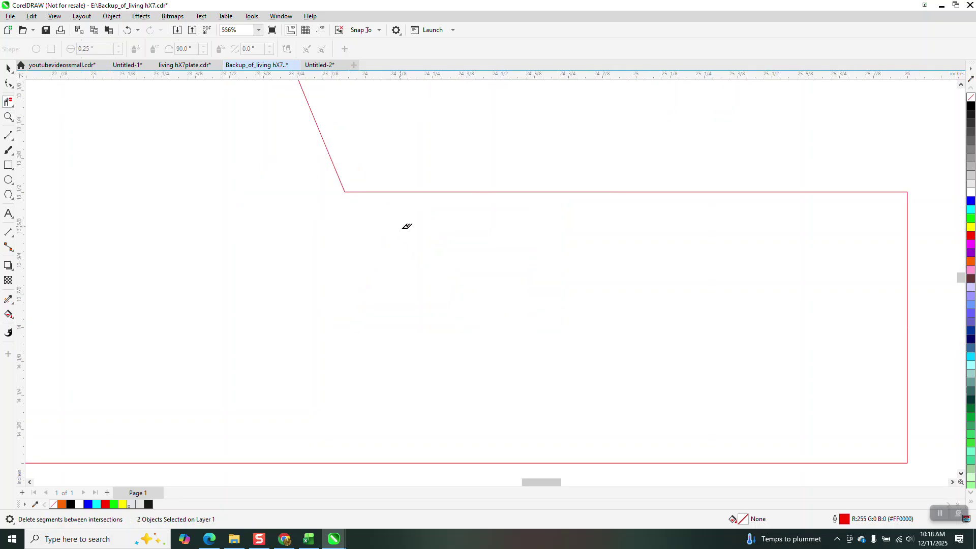
- Trim the left side line's overhang below the rectangle's top edge
{"action": "scroll", "coordinate": [405, 224], "scroll_direction": "down", "scroll_amount": 5}
{"action": "scroll", "coordinate": [419, 227], "scroll_direction": "down", "scroll_amount": 3}
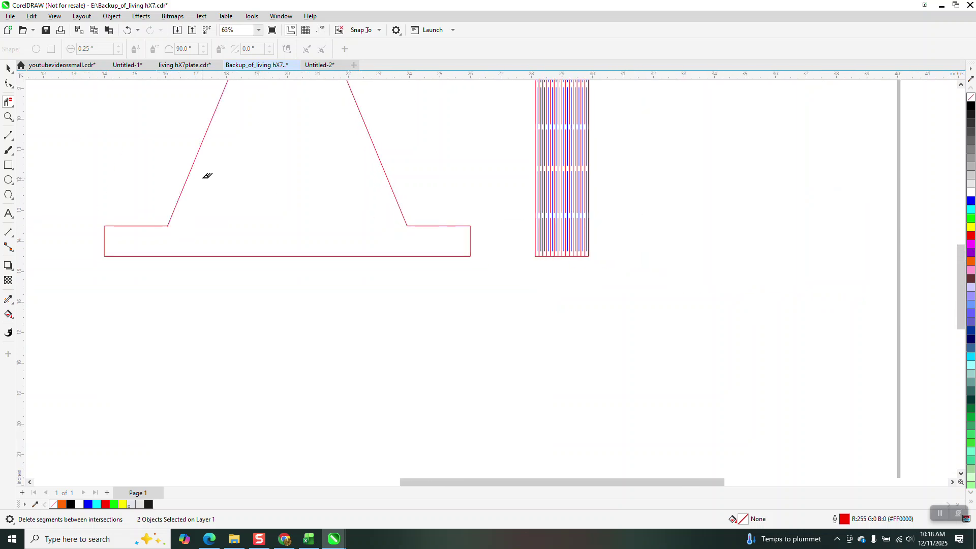
{"action": "left_click", "coordinate": [8, 117]}
{"action": "left_click_drag", "start_coordinate": [131, 200], "coordinate": [208, 240]}
{"action": "left_click", "coordinate": [8, 102]}
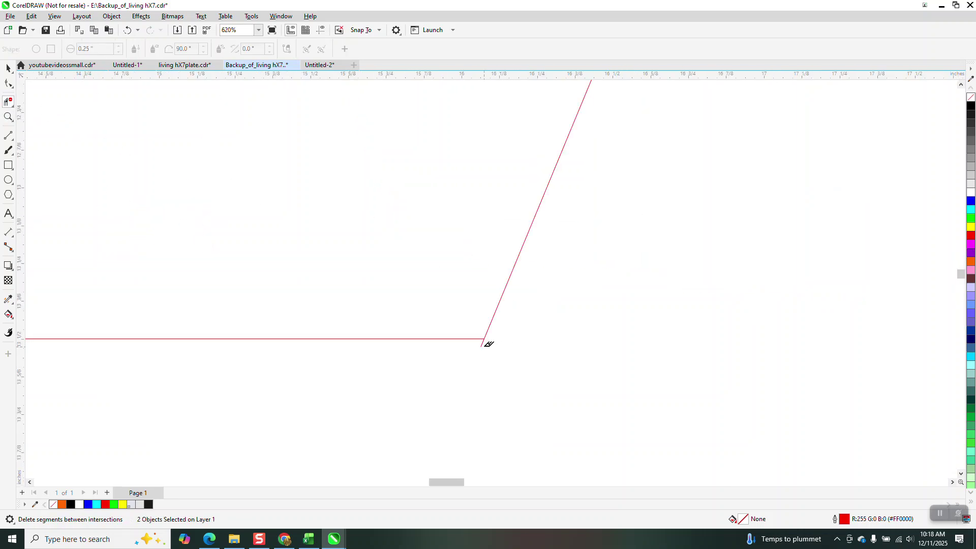
{"action": "scroll", "coordinate": [381, 330], "scroll_direction": "down", "scroll_amount": 8}
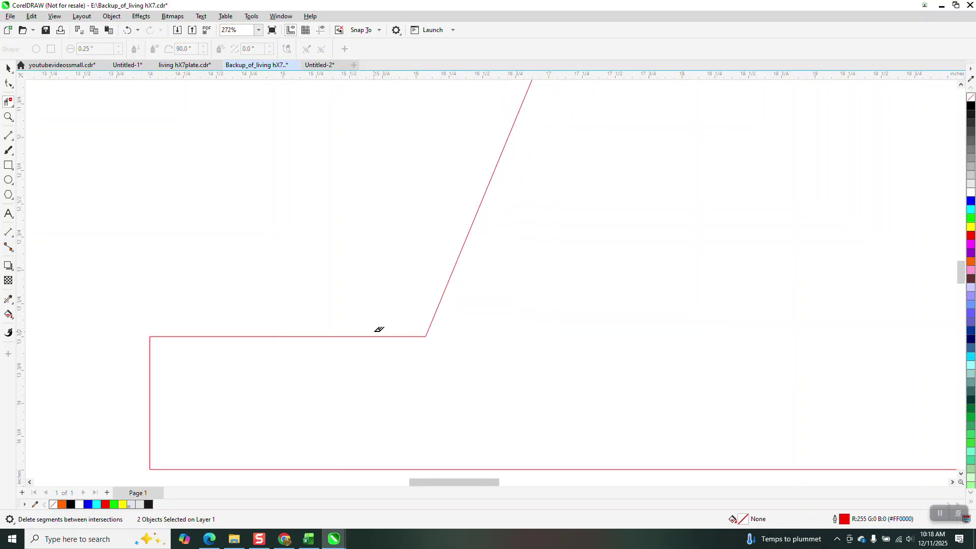
{"action": "scroll", "coordinate": [368, 326], "scroll_direction": "down", "scroll_amount": 2}
- Set the nudge distance to 9 inches and nudge the hinge pattern left, back to the centre of the stand
{"action": "left_click", "coordinate": [8, 68]}
{"action": "left_click", "coordinate": [640, 235]}
{"action": "left_click_drag", "start_coordinate": [640, 235], "coordinate": [639, 235]}
{"action": "left_click", "coordinate": [397, 113]}
{"action": "left_click", "coordinate": [349, 51]}
{"action": "type", "text": "9"}
{"action": "left_click", "coordinate": [637, 255]}
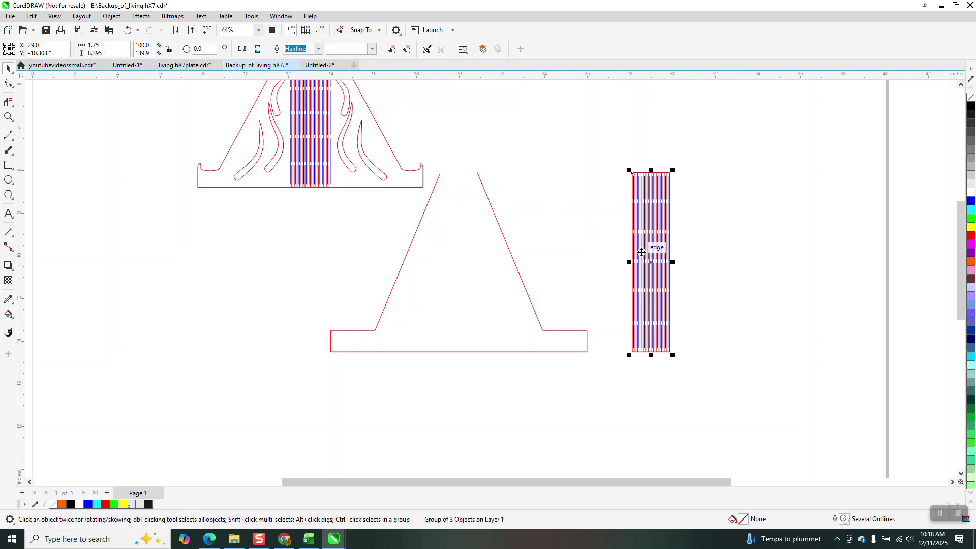
{"action": "key", "text": "Left"}
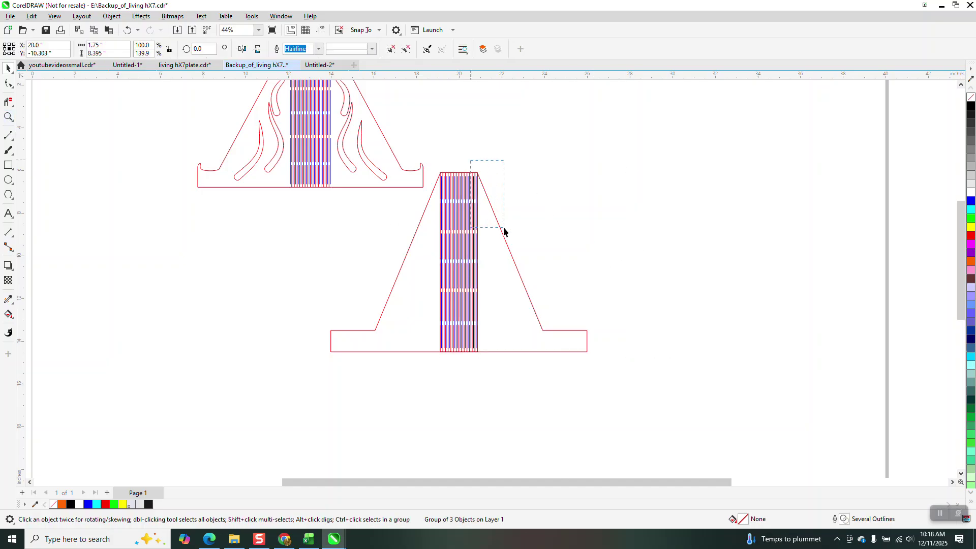
{"action": "key", "text": "Escape"}
- Delete the upper and middle segments of the hinge pattern's right border line with Virtual Segment Delete
{"action": "left_click", "coordinate": [9, 117]}
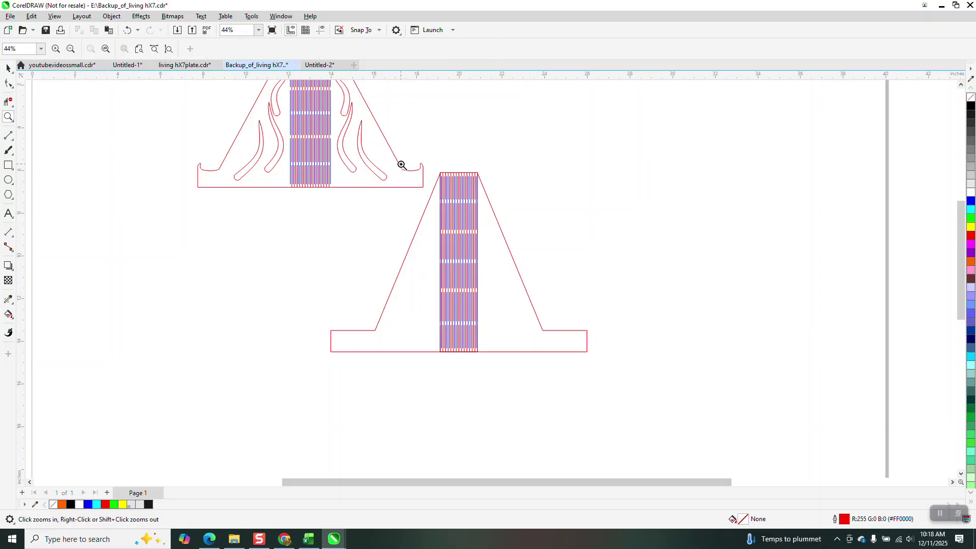
{"action": "left_click", "coordinate": [484, 203]}
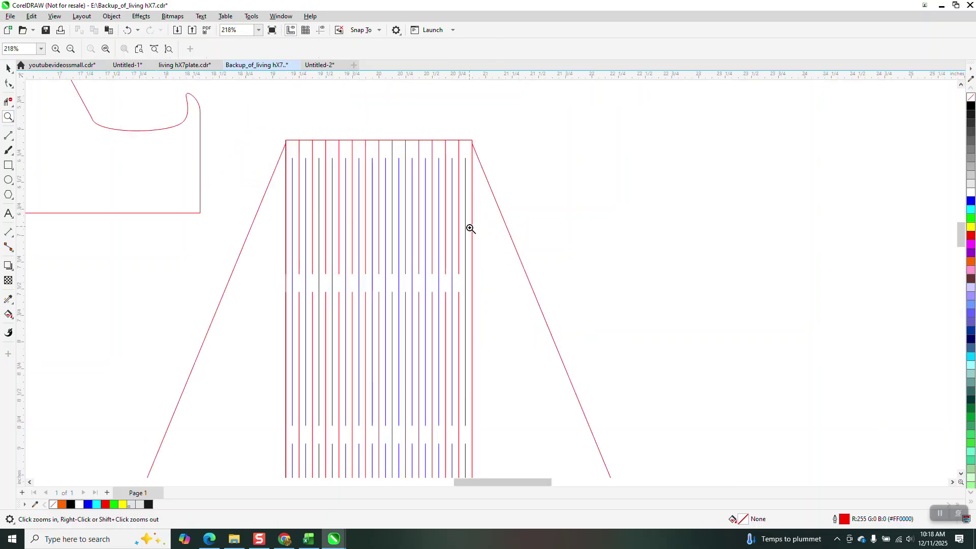
{"action": "left_click", "coordinate": [8, 101]}
{"action": "left_click", "coordinate": [472, 186]}
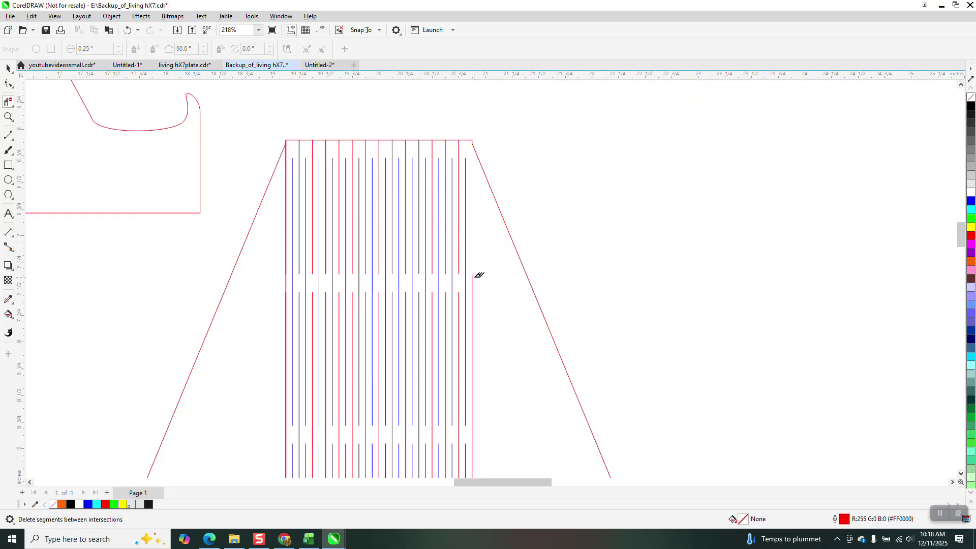
{"action": "left_click", "coordinate": [472, 388]}
{"action": "scroll", "coordinate": [489, 316], "scroll_direction": "down", "scroll_amount": 3}
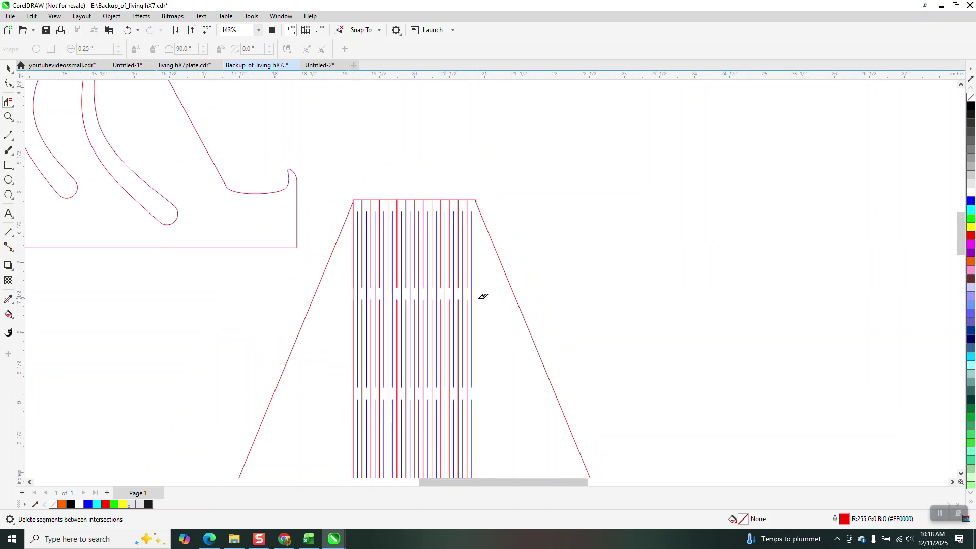
{"action": "left_click", "coordinate": [477, 417]}
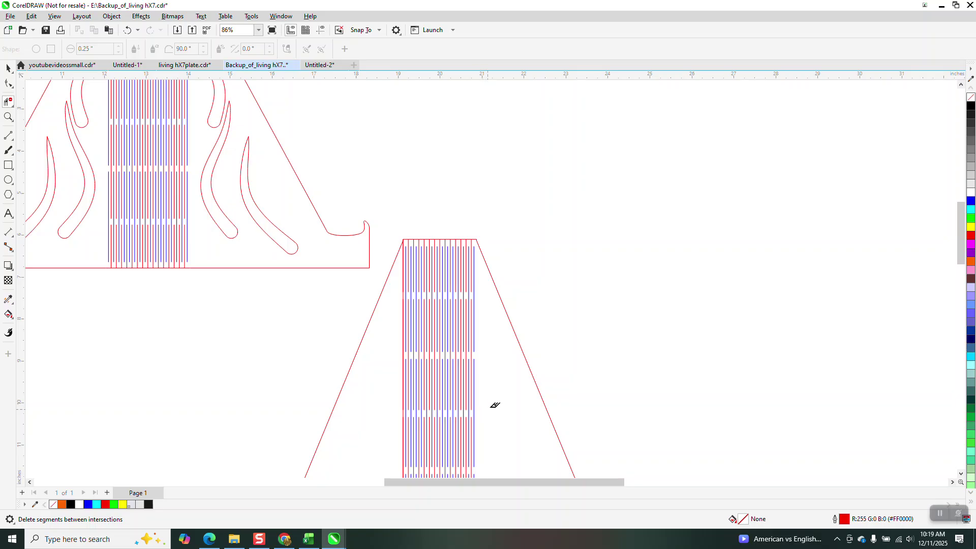
- Delete the upper and middle segments of the hinge pattern's left border line
{"action": "left_click", "coordinate": [403, 267]}
{"action": "left_click", "coordinate": [404, 311]}
{"action": "left_click", "coordinate": [404, 417]}
- Delete the remaining border segments on both sides of the hinge pattern near the stand's bottom edge
{"action": "scroll", "coordinate": [375, 310], "scroll_direction": "down", "scroll_amount": 3}
{"action": "left_click", "coordinate": [8, 117]}
{"action": "left_click_drag", "start_coordinate": [370, 413], "coordinate": [485, 495]}
{"action": "left_click", "coordinate": [8, 101]}
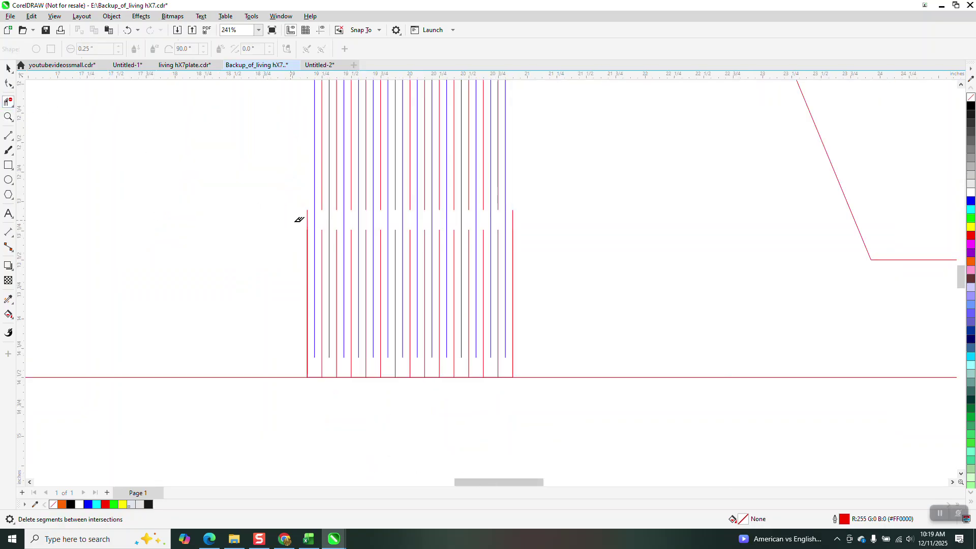
{"action": "left_click", "coordinate": [310, 218]}
{"action": "left_click", "coordinate": [513, 230]}
{"action": "left_click", "coordinate": [513, 215]}
{"action": "left_click", "coordinate": [308, 236]}
{"action": "scroll", "coordinate": [451, 358], "scroll_direction": "down", "scroll_amount": 1}
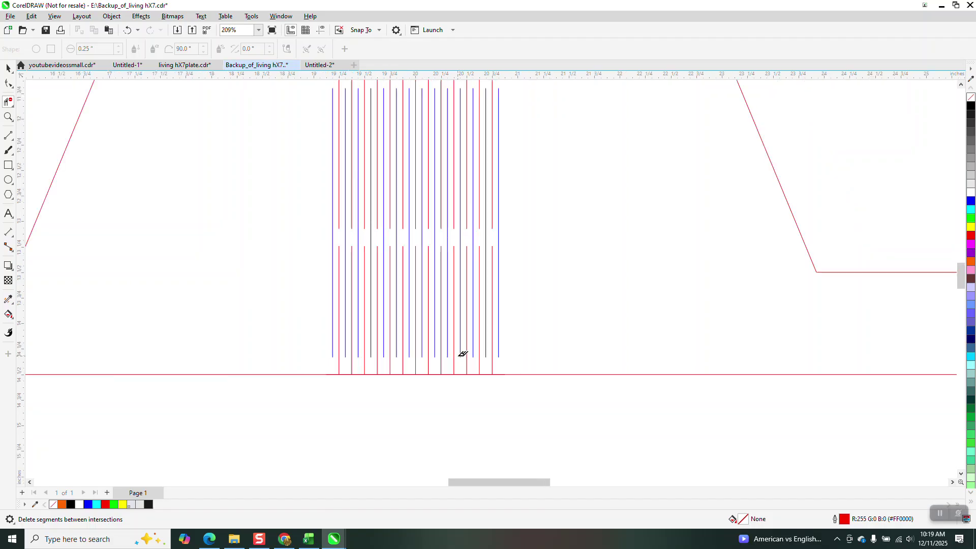
{"action": "scroll", "coordinate": [435, 376], "scroll_direction": "down", "scroll_amount": 7}
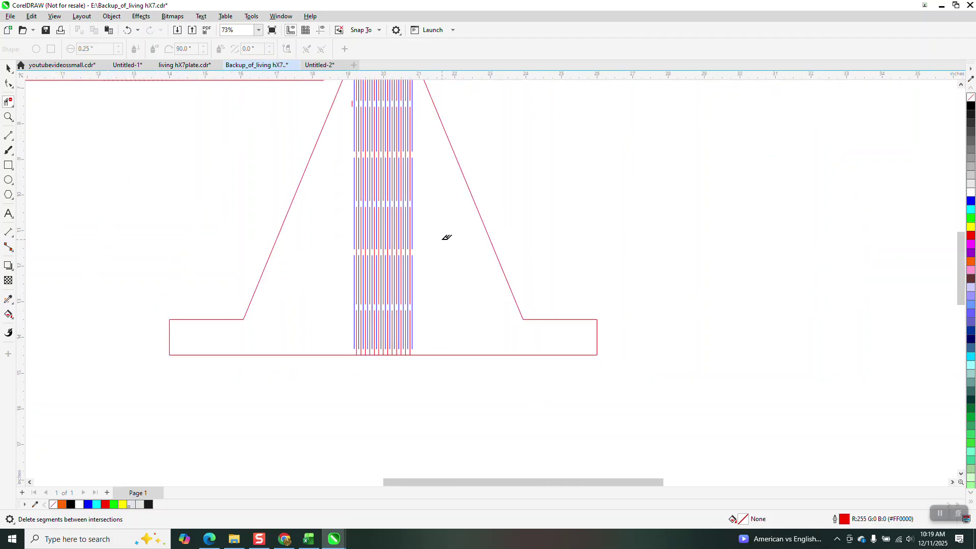
{"action": "scroll", "coordinate": [441, 203], "scroll_direction": "down", "scroll_amount": 2}
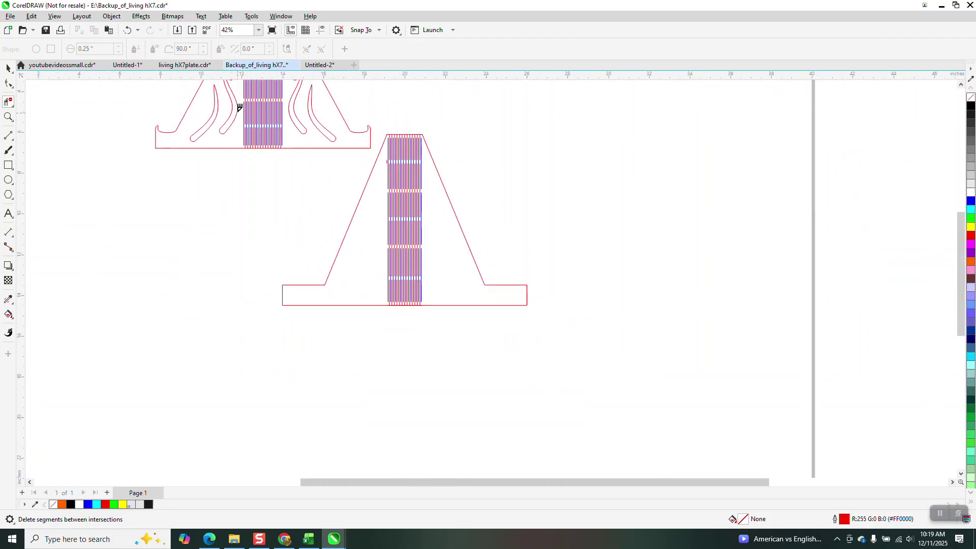
- Draw three freehand curves between the hinge pattern and the stand's right slanted side, the lowest about 1.34 by 2.6 inches
{"action": "left_click", "coordinate": [8, 116]}
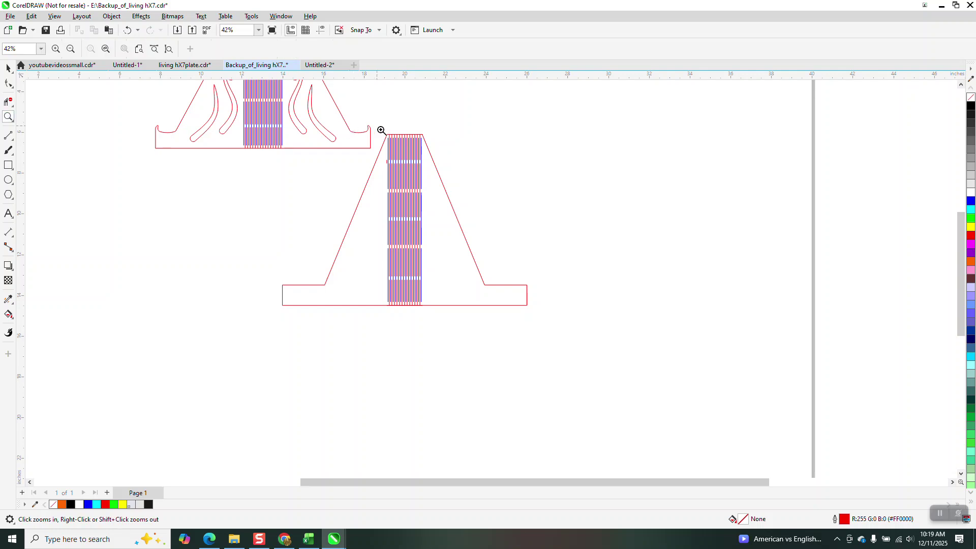
{"action": "left_click_drag", "start_coordinate": [381, 131], "coordinate": [451, 163]}
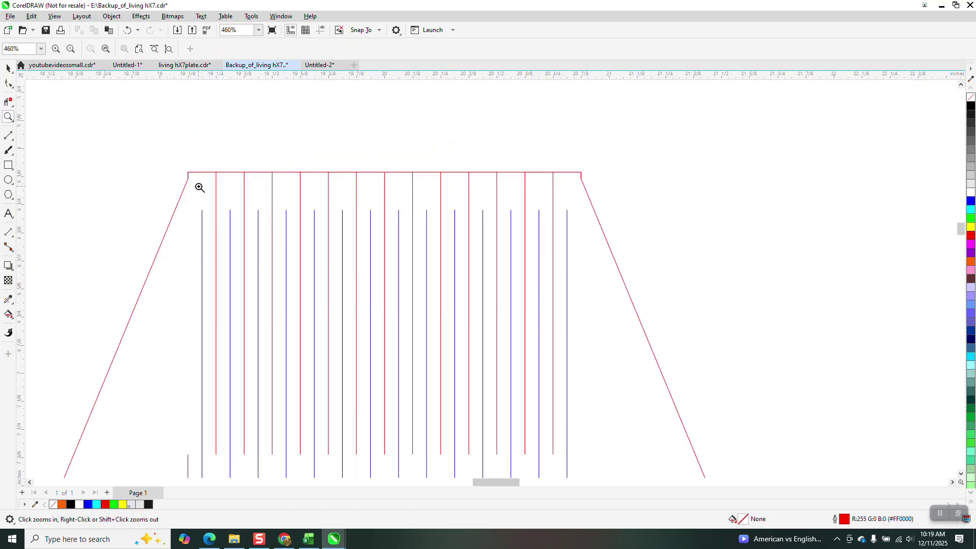
{"action": "scroll", "coordinate": [204, 145], "scroll_direction": "down", "scroll_amount": 3}
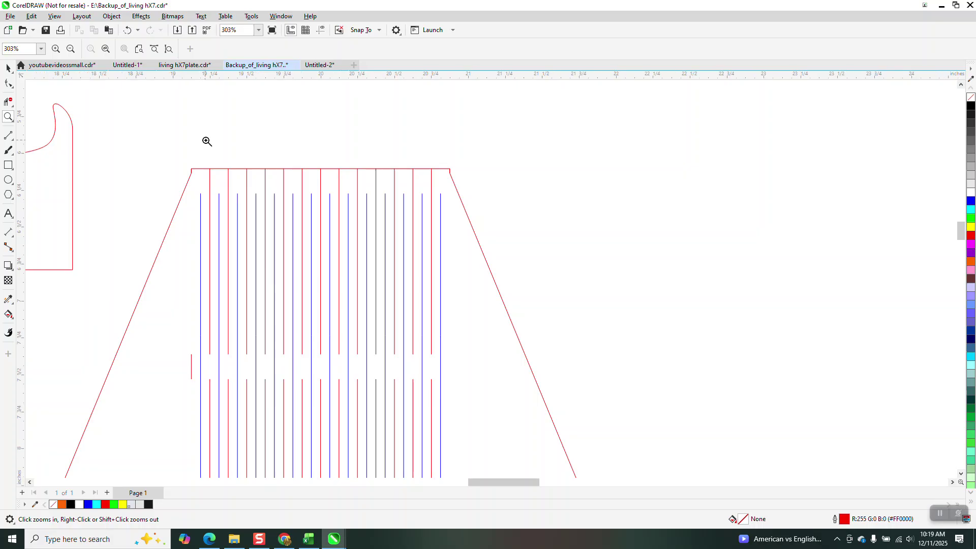
{"action": "left_click", "coordinate": [14, 143]}
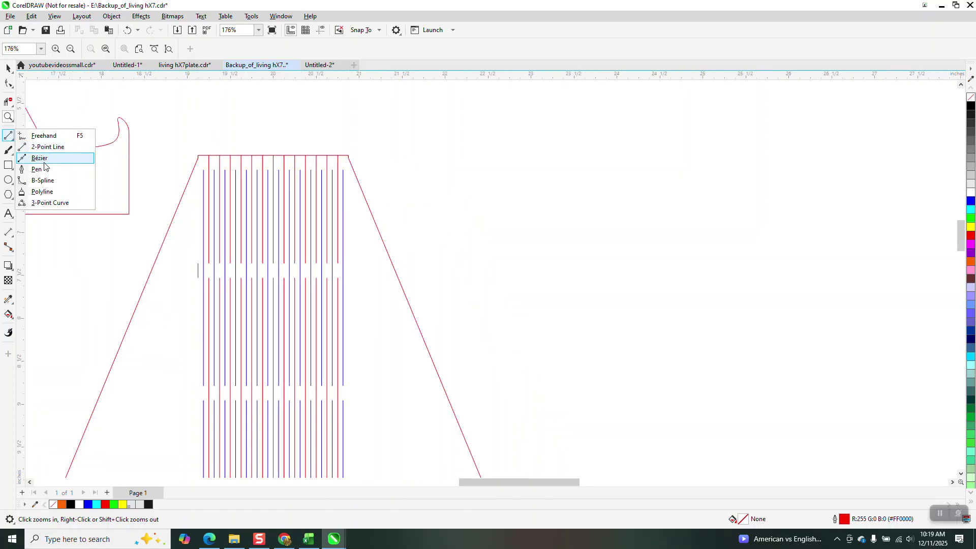
{"action": "left_click", "coordinate": [44, 135]}
{"action": "mouse_move", "coordinate": [369, 230]}
{"action": "left_mouse_down"}
{"action": "mouse_move", "coordinate": [367, 293]}
{"action": "mouse_move", "coordinate": [418, 390]}
{"action": "mouse_move", "coordinate": [389, 410]}
{"action": "mouse_move", "coordinate": [390, 452]}
{"action": "mouse_move", "coordinate": [429, 464]}
{"action": "left_mouse_up"}
{"action": "scroll", "coordinate": [388, 230], "scroll_direction": "down", "scroll_amount": 1}
{"action": "scroll", "coordinate": [384, 327], "scroll_direction": "down", "scroll_amount": 1}
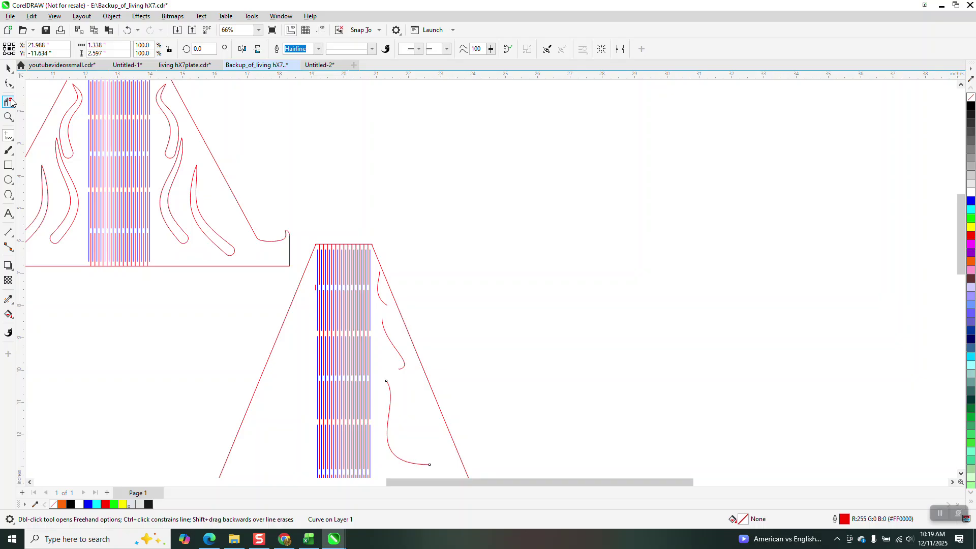
- Smooth the middle freehand curve by deleting the extra node at its lower end, lowering the end node and reshaping its bend
{"action": "left_click", "coordinate": [8, 117]}
{"action": "left_click_drag", "start_coordinate": [388, 312], "coordinate": [468, 409]}
{"action": "left_click", "coordinate": [8, 81]}
{"action": "left_click", "coordinate": [449, 312]}
{"action": "left_click", "coordinate": [450, 311]}
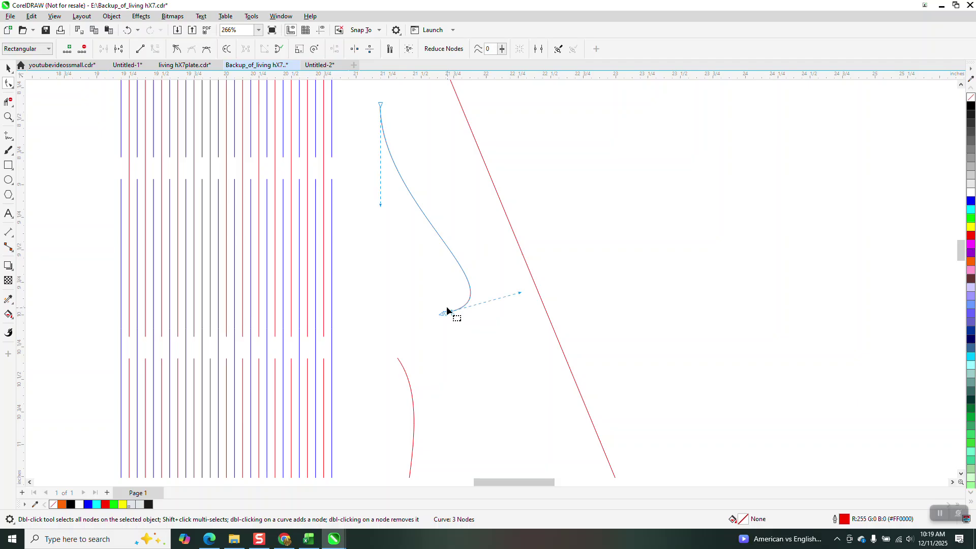
{"action": "key", "text": "Delete"}
{"action": "left_click_drag", "start_coordinate": [447, 310], "coordinate": [449, 334]}
{"action": "left_click_drag", "start_coordinate": [520, 379], "coordinate": [527, 296]}
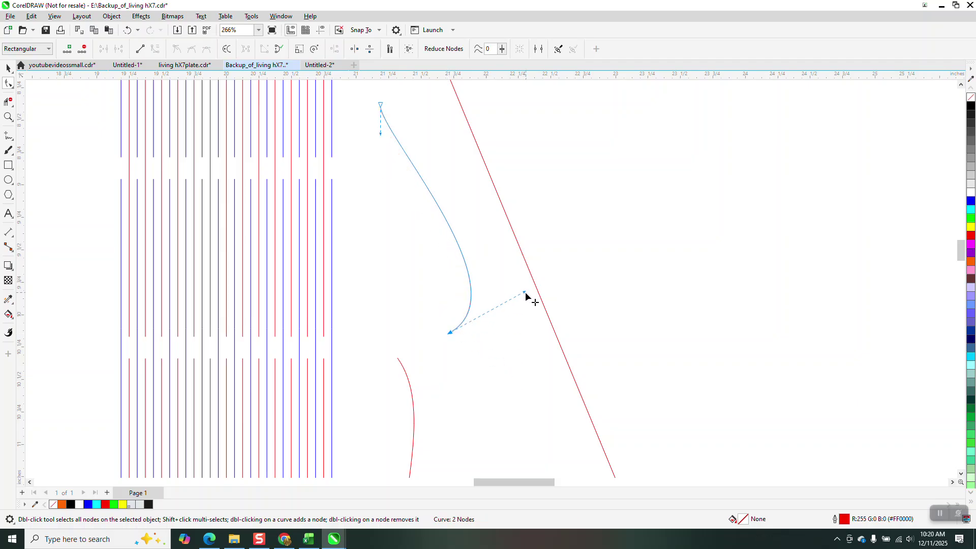
{"action": "scroll", "coordinate": [483, 305], "scroll_direction": "down", "scroll_amount": 2}
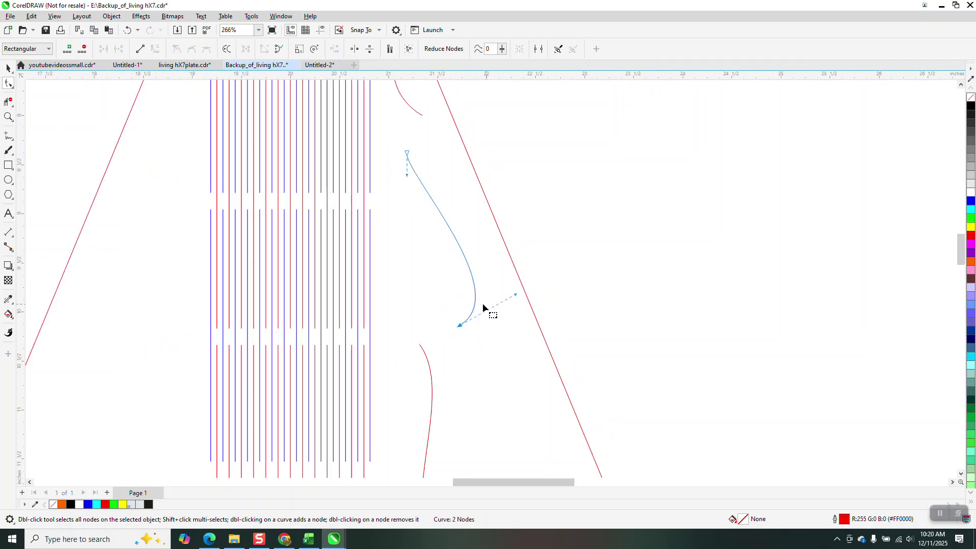
- Try to apply a 0.12-inch Artistic Media preset stroke to the top freehand curve
{"action": "left_click", "coordinate": [13, 142]}
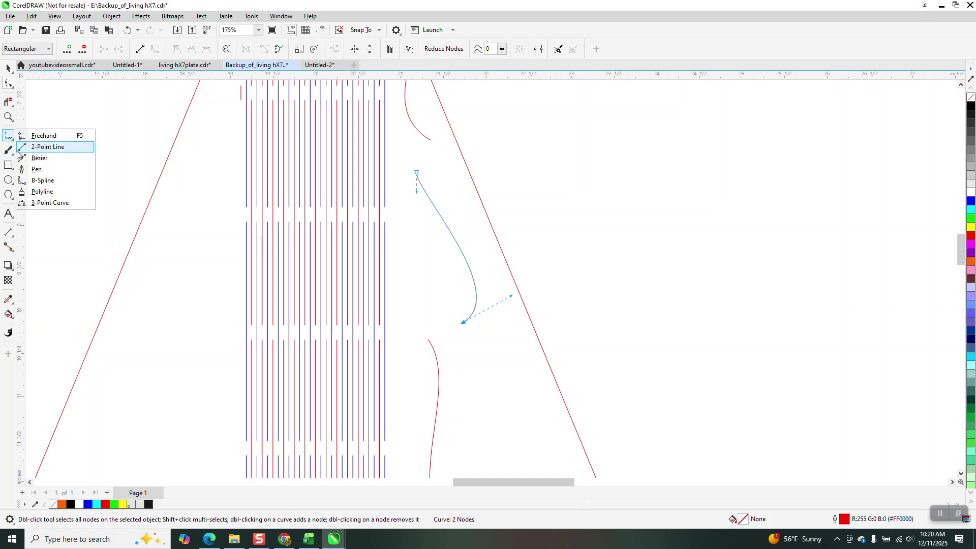
{"action": "left_click", "coordinate": [9, 150]}
{"action": "left_click", "coordinate": [43, 159]}
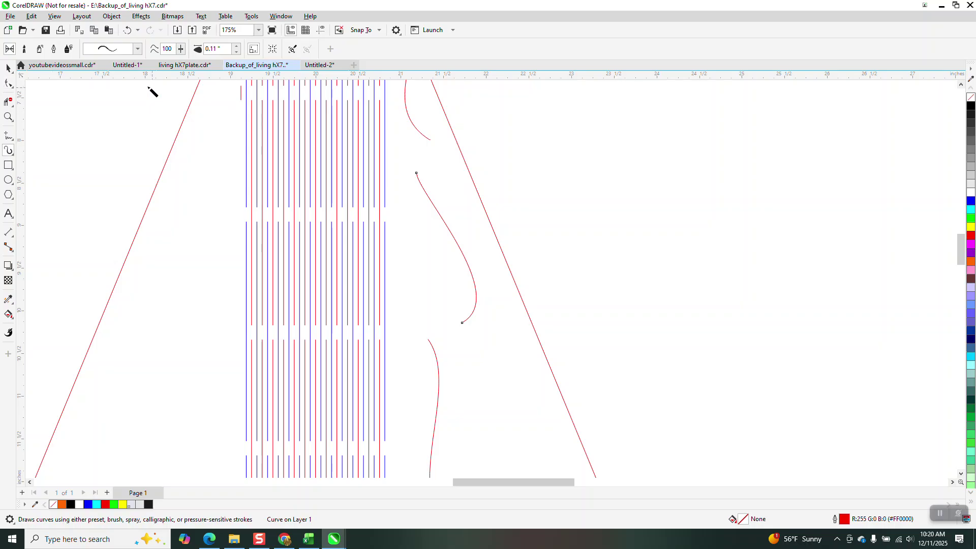
{"action": "left_click", "coordinate": [407, 109]}
{"action": "left_click", "coordinate": [237, 47]}
{"action": "left_click", "coordinate": [237, 46]}
{"action": "scroll", "coordinate": [347, 235], "scroll_direction": "down", "scroll_amount": 2}
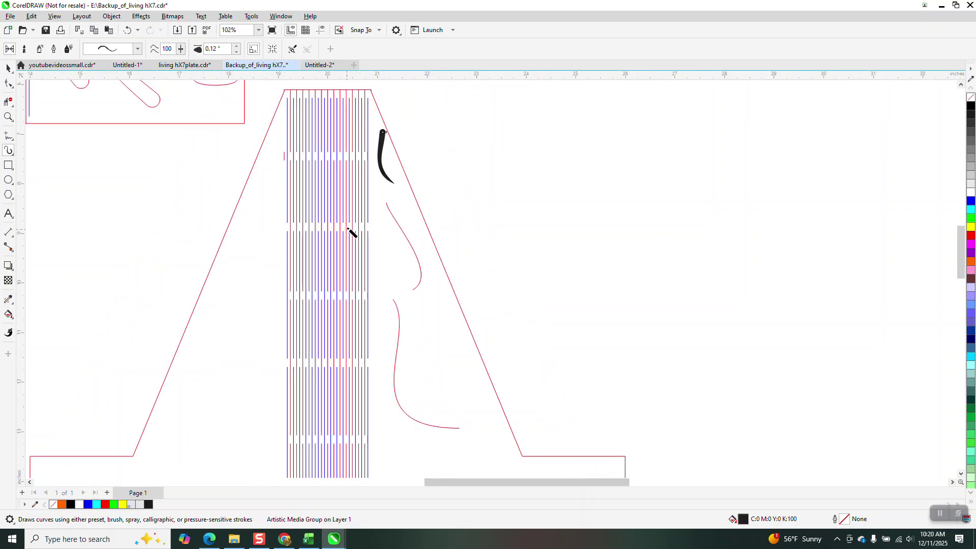
{"action": "left_click", "coordinate": [127, 30]}
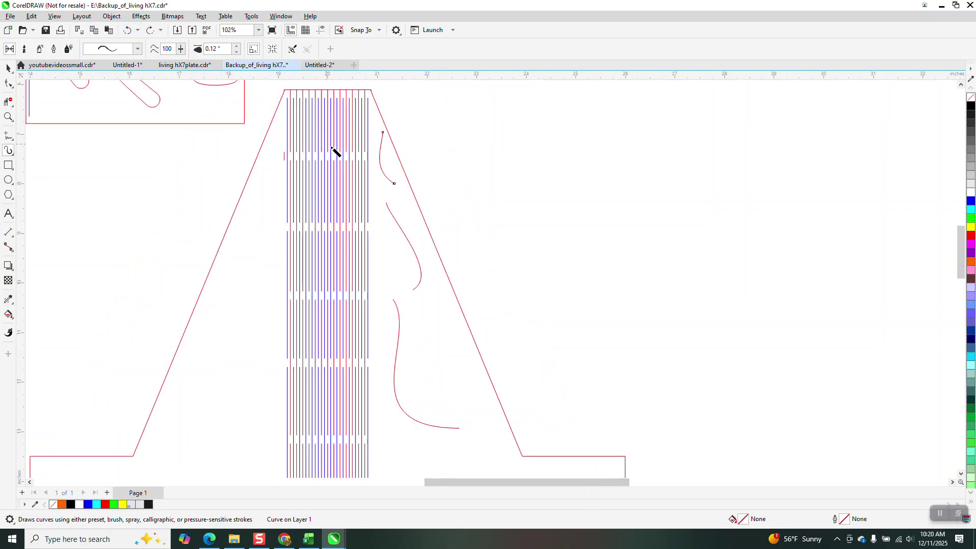
- Reverse the direction of all three freehand curves and remove the extra node at the top curve's lower end
{"action": "key", "text": "space"}
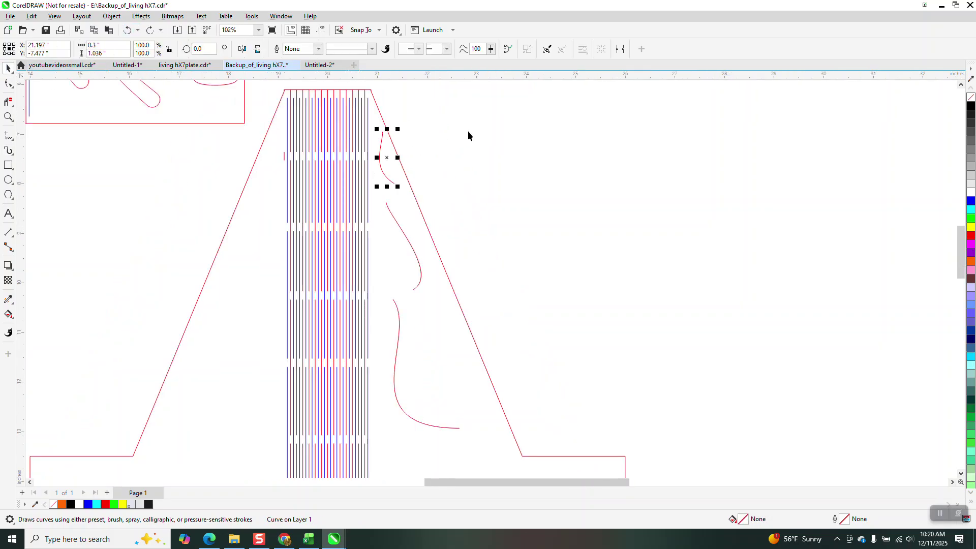
{"action": "left_click", "coordinate": [8, 83]}
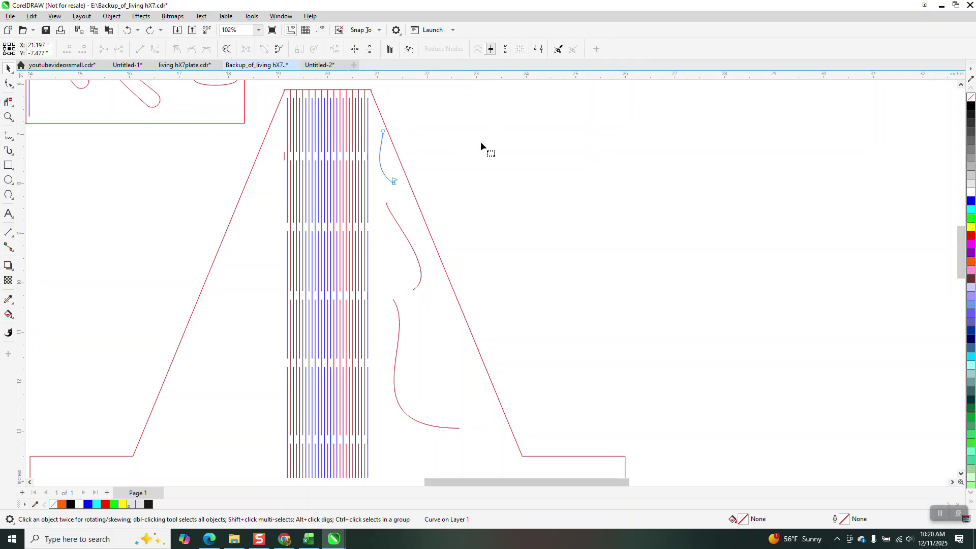
{"action": "left_click", "coordinate": [8, 67]}
{"action": "left_click_drag", "start_coordinate": [506, 129], "coordinate": [511, 339]}
{"action": "left_click_drag", "start_coordinate": [400, 445], "coordinate": [372, 440]}
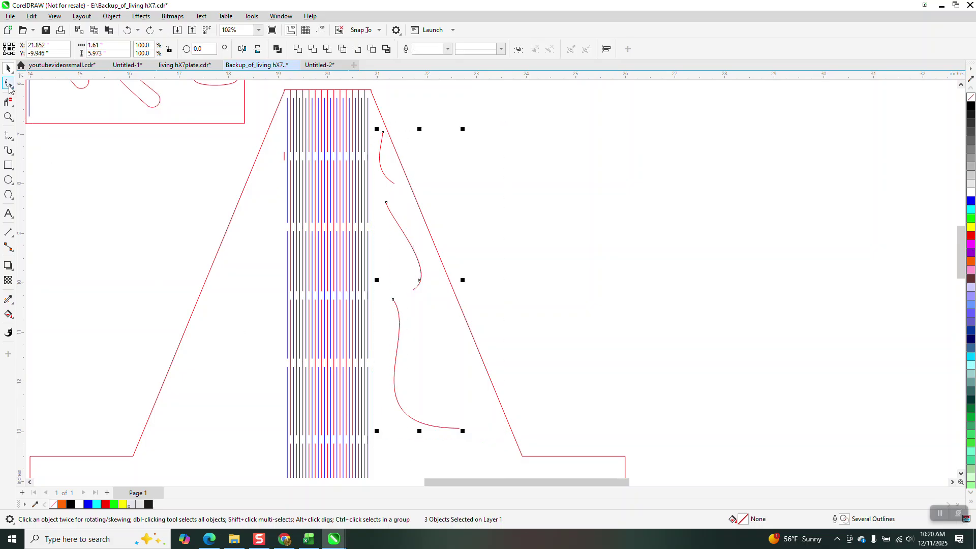
{"action": "left_click", "coordinate": [8, 83]}
{"action": "right_click", "coordinate": [420, 179]}
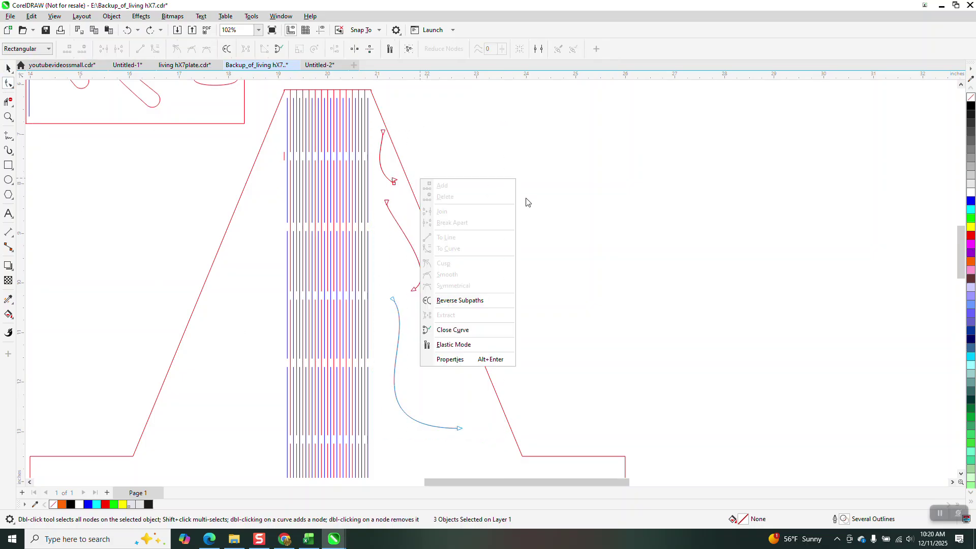
{"action": "left_click", "coordinate": [481, 300]}
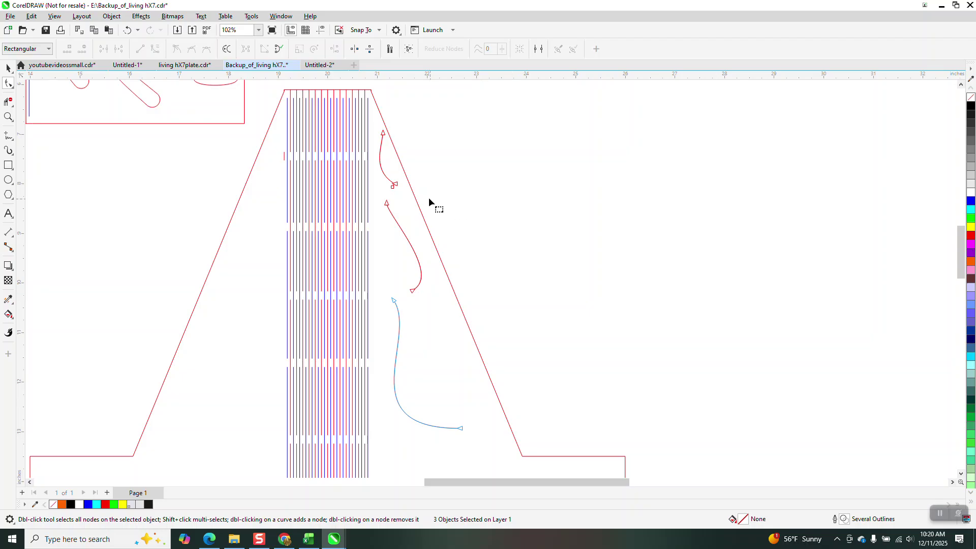
{"action": "left_click", "coordinate": [443, 197]}
- Apply the tapered Artistic Media preset stroke to all three curves with a width of 0.13 inch
{"action": "left_click", "coordinate": [11, 137]}
{"action": "mouse_move", "coordinate": [10, 150]}
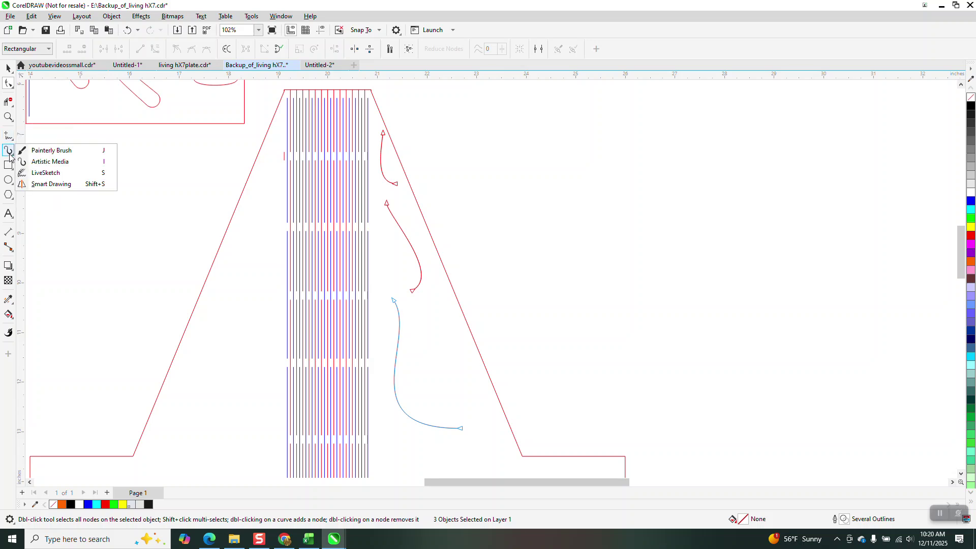
{"action": "left_click", "coordinate": [34, 161]}
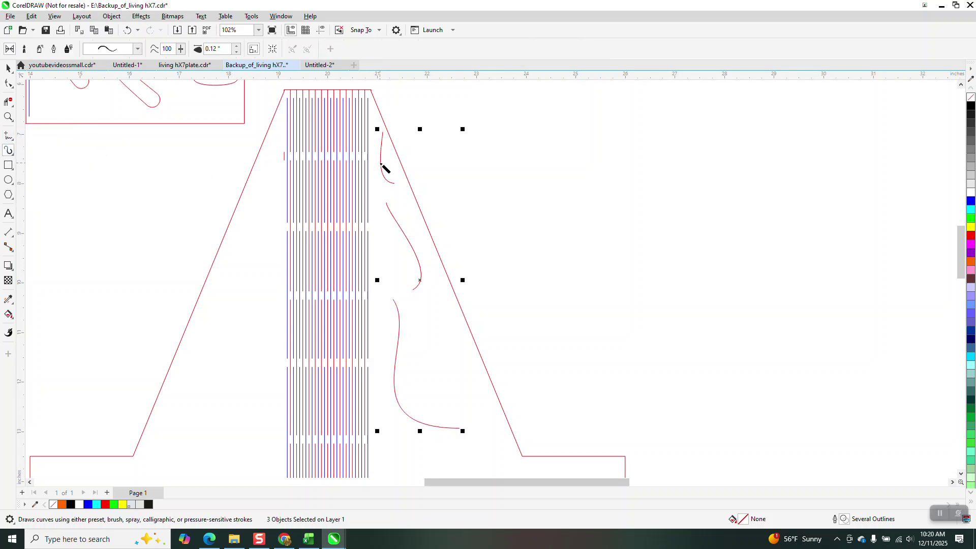
{"action": "left_click", "coordinate": [237, 46]}
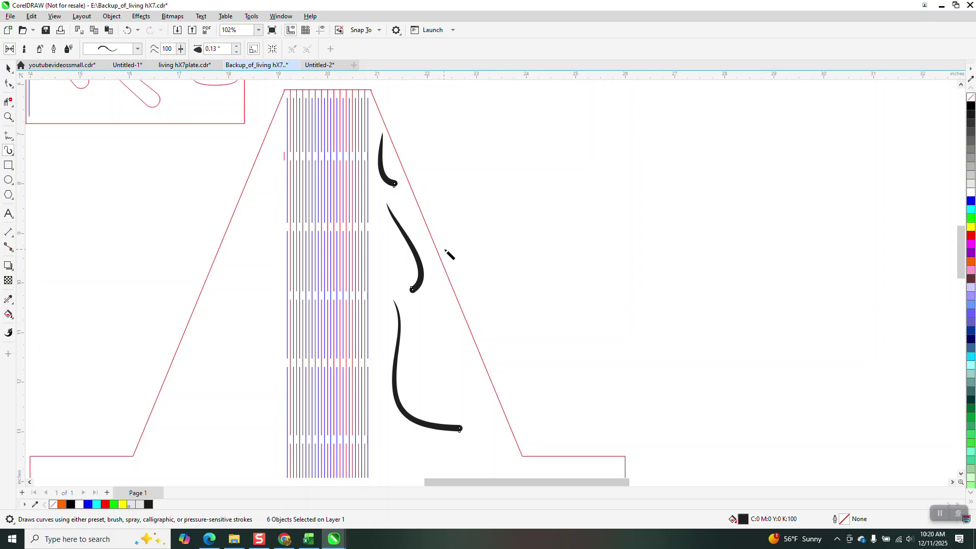
- Enlarge the middle stroke to about 150.6% and the top stroke to about 122.9%
{"action": "left_click", "coordinate": [7, 69]}
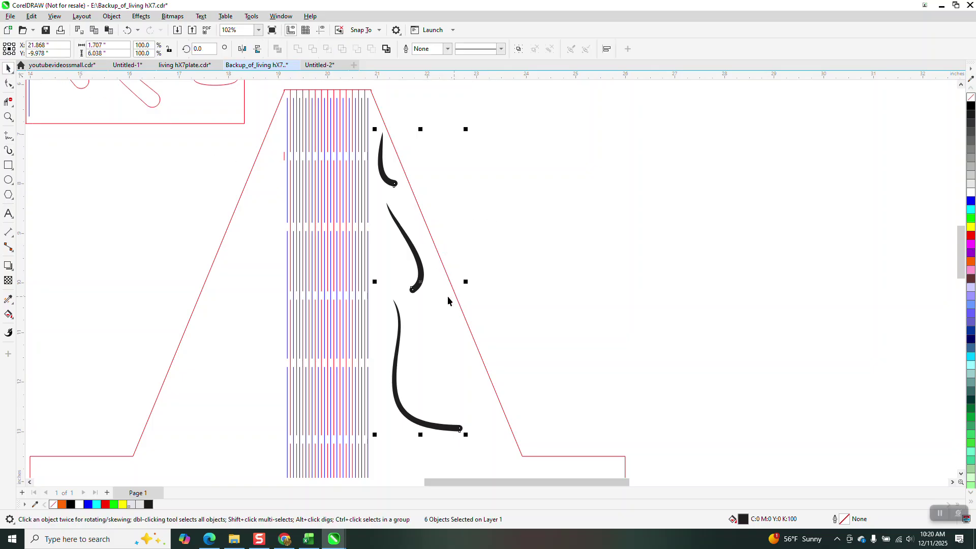
{"action": "left_click", "coordinate": [417, 285]}
{"action": "left_click_drag", "start_coordinate": [427, 295], "coordinate": [442, 335]}
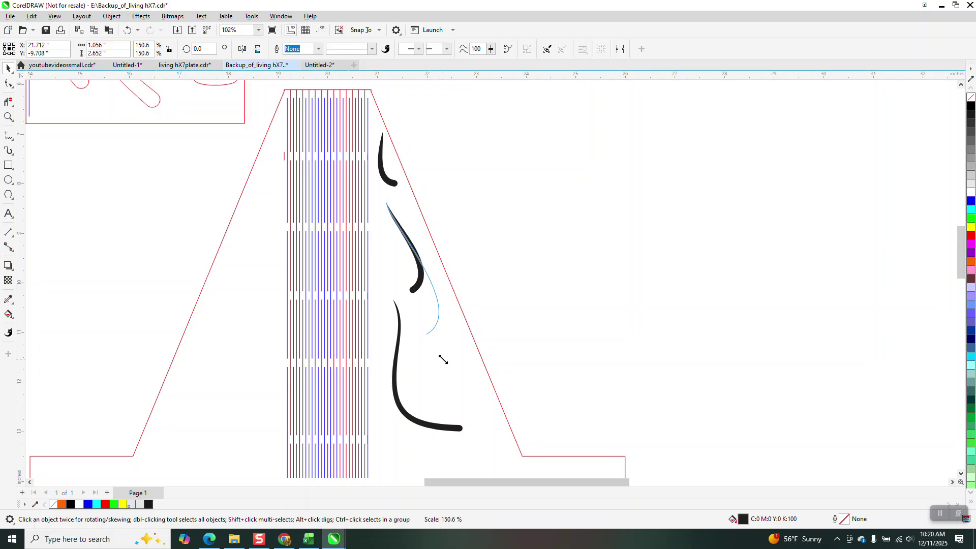
{"action": "left_click", "coordinate": [396, 186]}
{"action": "left_click_drag", "start_coordinate": [400, 189], "coordinate": [405, 202]}
{"action": "scroll", "coordinate": [435, 334], "scroll_direction": "down", "scroll_amount": 1}
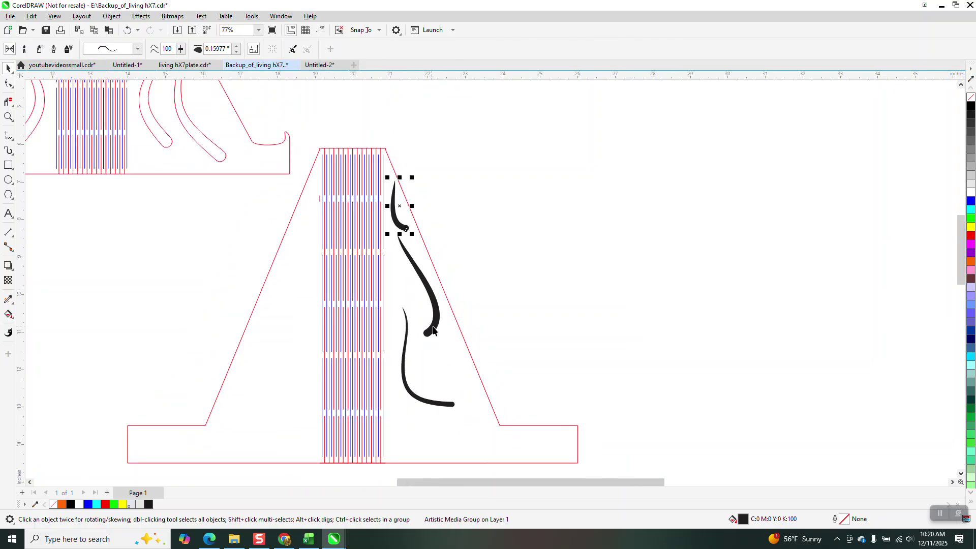
- Break the three Artistic Media strokes apart from their path curves
{"action": "left_click_drag", "start_coordinate": [481, 154], "coordinate": [381, 430]}
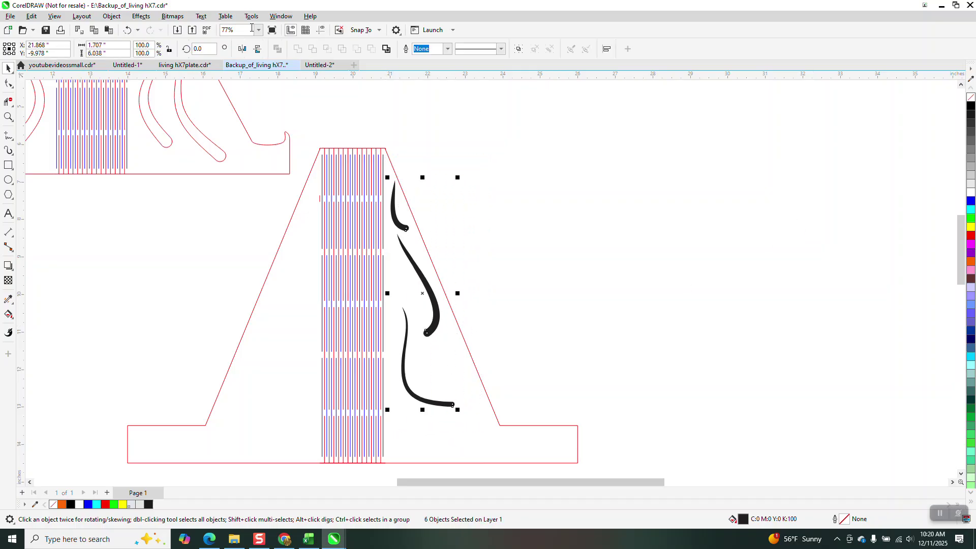
{"action": "left_click", "coordinate": [112, 16]}
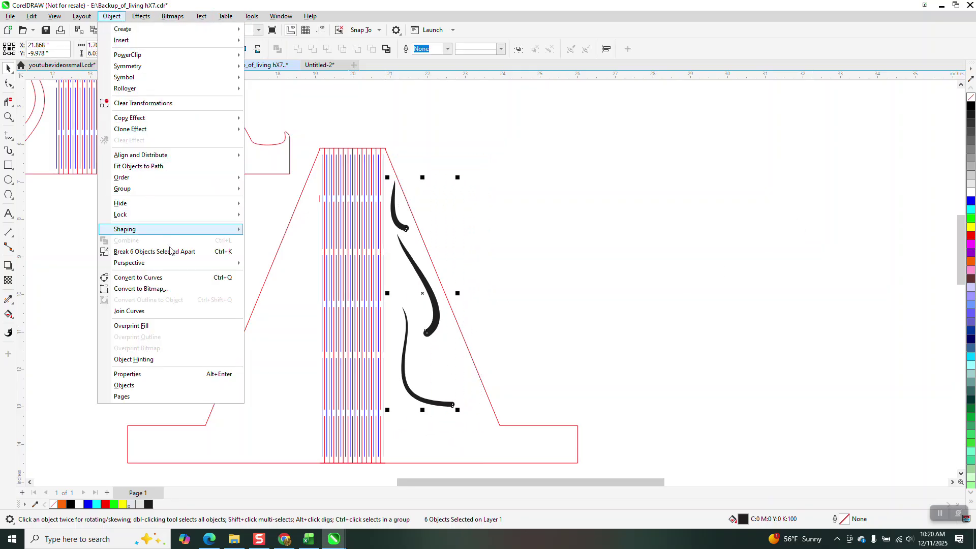
{"action": "left_click", "coordinate": [157, 251]}
- Give the separated strokes and curves a red hairline outline with no fill
{"action": "left_click_drag", "start_coordinate": [501, 164], "coordinate": [385, 426]}
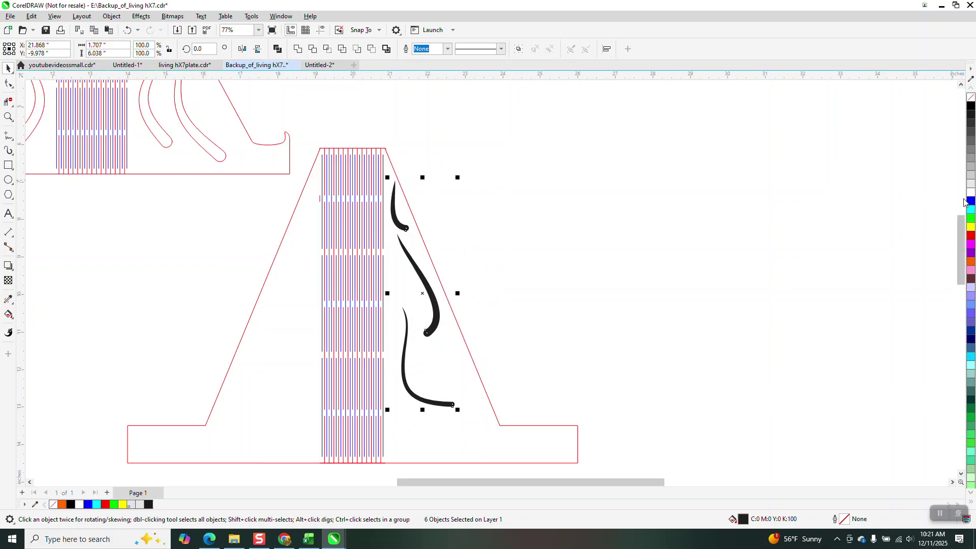
{"action": "right_click", "coordinate": [971, 236]}
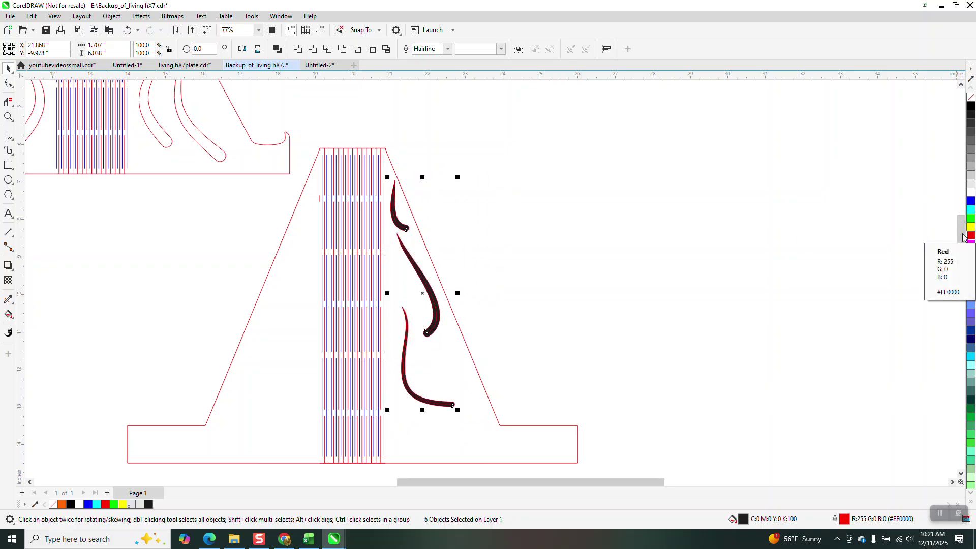
{"action": "left_click", "coordinate": [971, 97]}
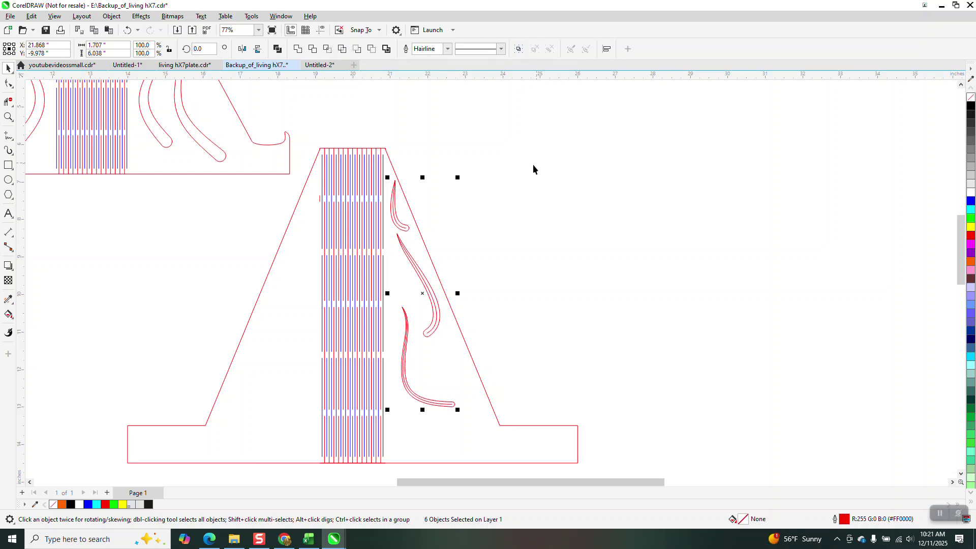
{"action": "key", "text": "Escape"}
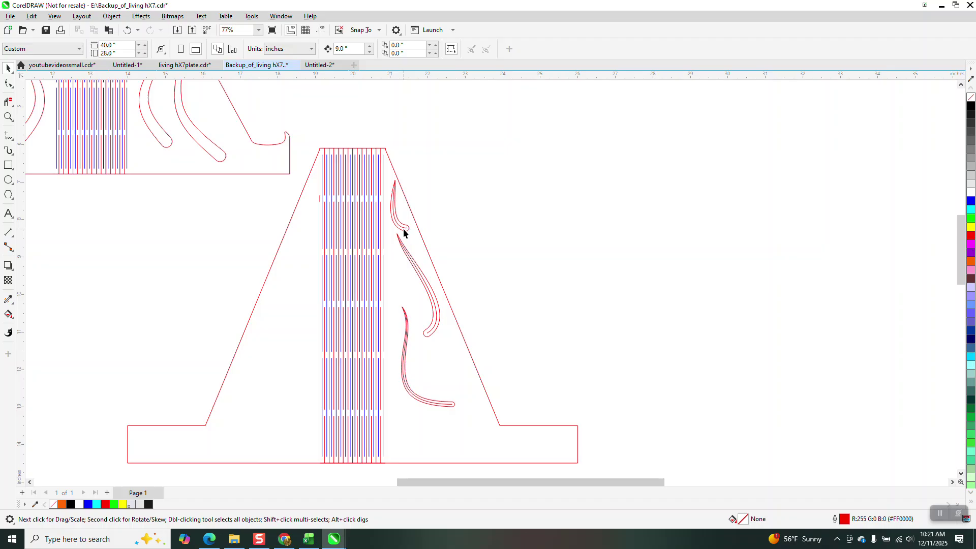
- Delete the centre curves inside the top and middle stroke outlines
{"action": "left_click", "coordinate": [403, 227]}
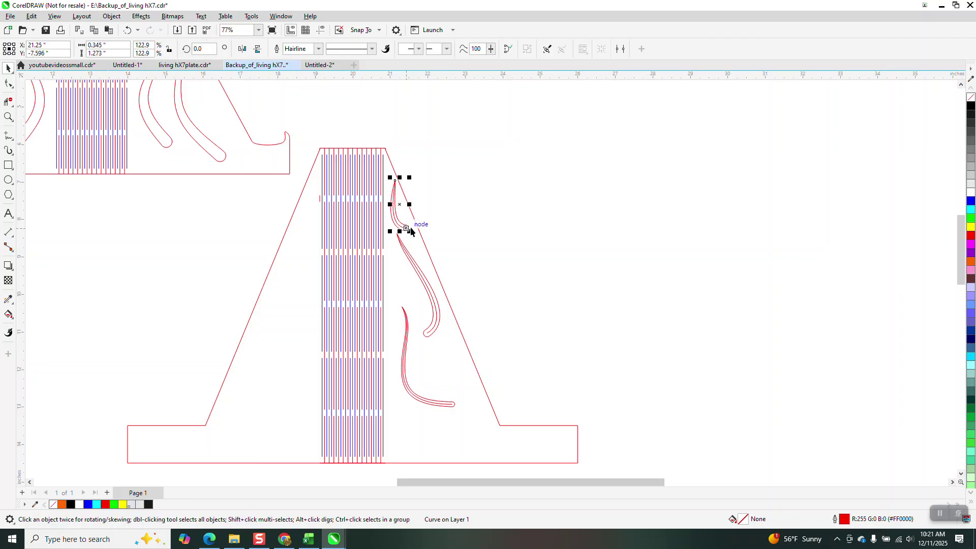
{"action": "key", "text": "Escape"}
{"action": "left_click", "coordinate": [435, 319]}
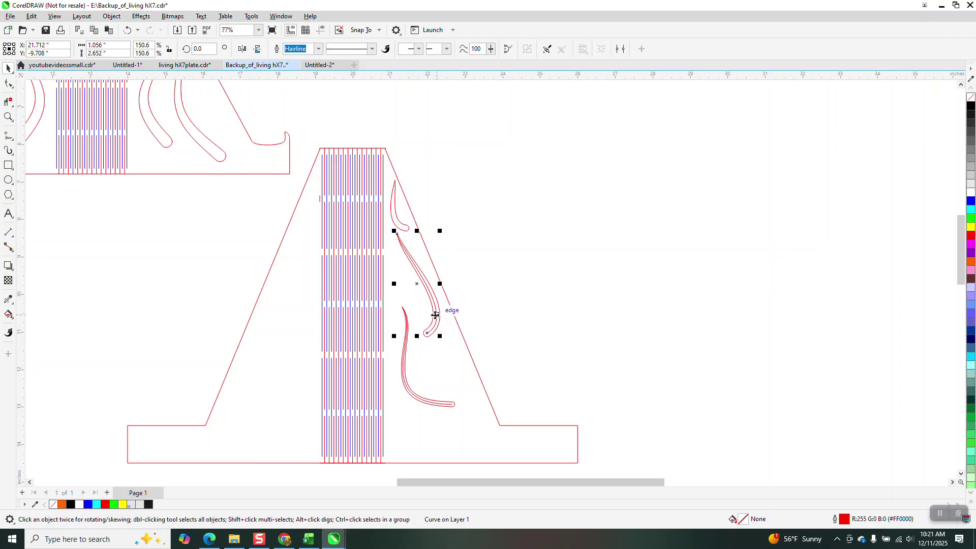
{"action": "key", "text": "Escape"}
{"action": "left_click", "coordinate": [442, 406]}
{"action": "key", "text": "Escape"}
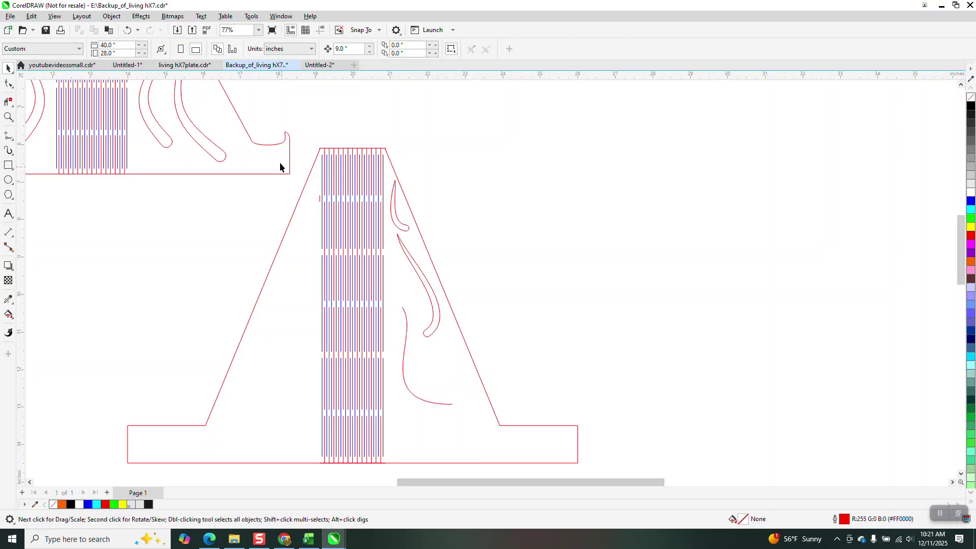
{"action": "left_click", "coordinate": [128, 30]}
- Delete the centre curve inside the lowest stroke and enlarge its outline to about 121.3%
{"action": "key", "text": "Escape"}
{"action": "left_click", "coordinate": [448, 407]}
{"action": "key", "text": "Delete"}
{"action": "left_click", "coordinate": [451, 404]}
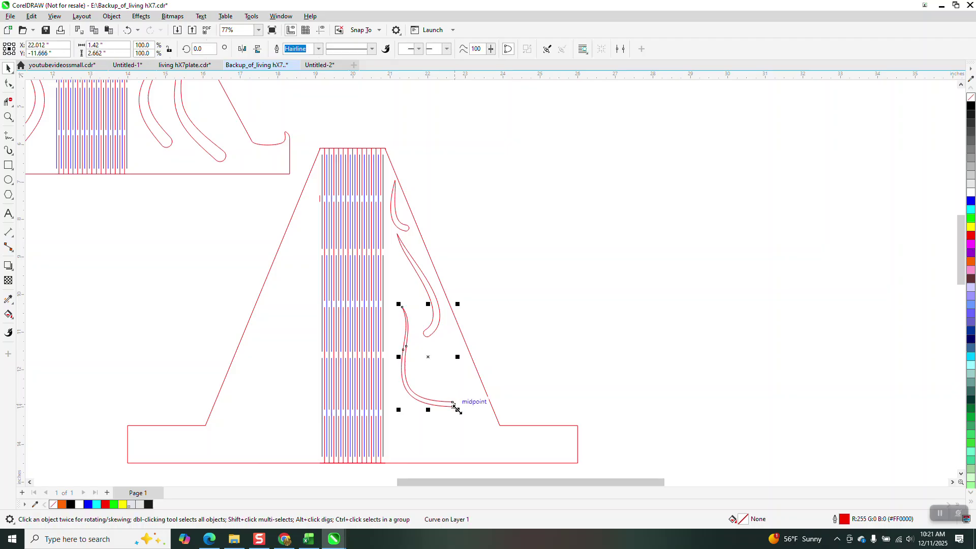
{"action": "left_click_drag", "start_coordinate": [456, 406], "coordinate": [472, 431]}
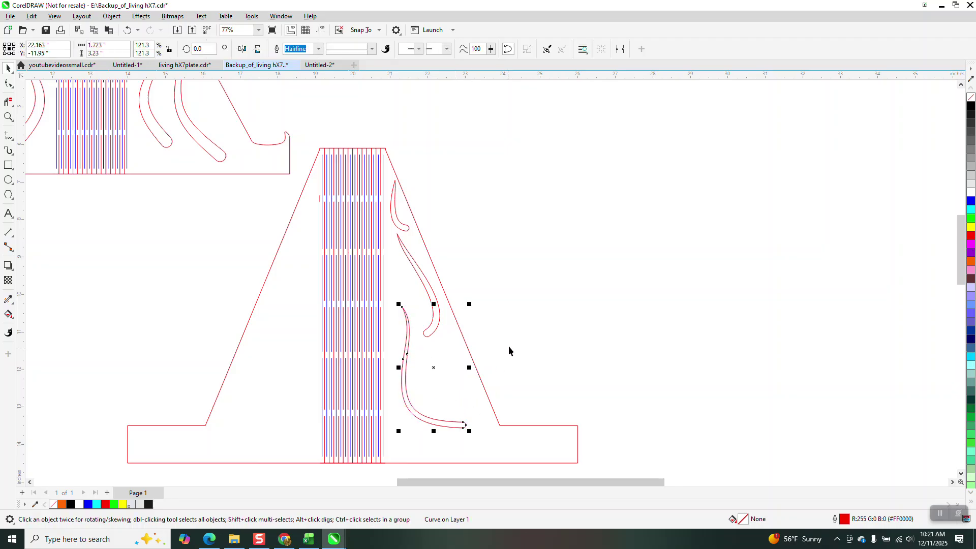
{"action": "key", "text": "Escape"}
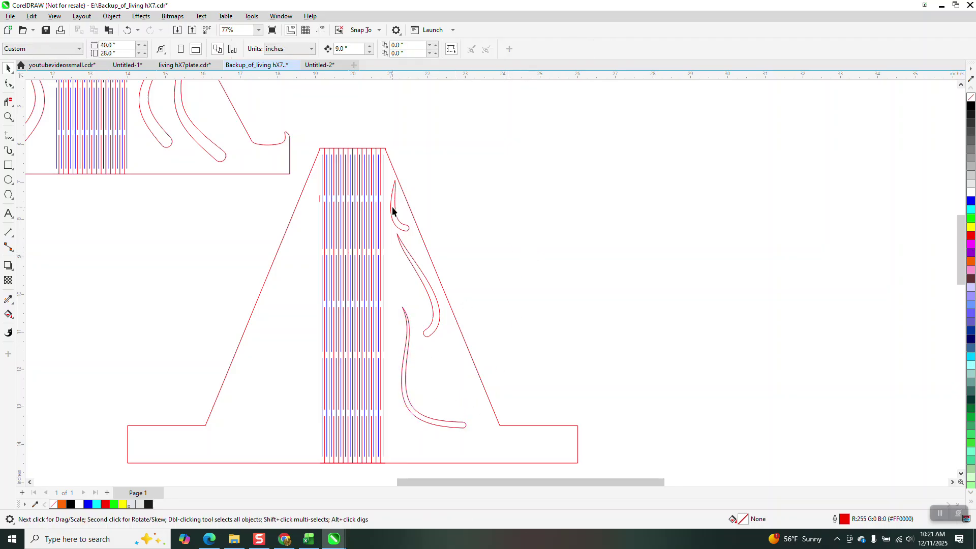
- Group the three curved cutouts and place a horizontally mirrored copy on the opposite side of the hinge pattern
{"action": "left_click", "coordinate": [9, 101]}
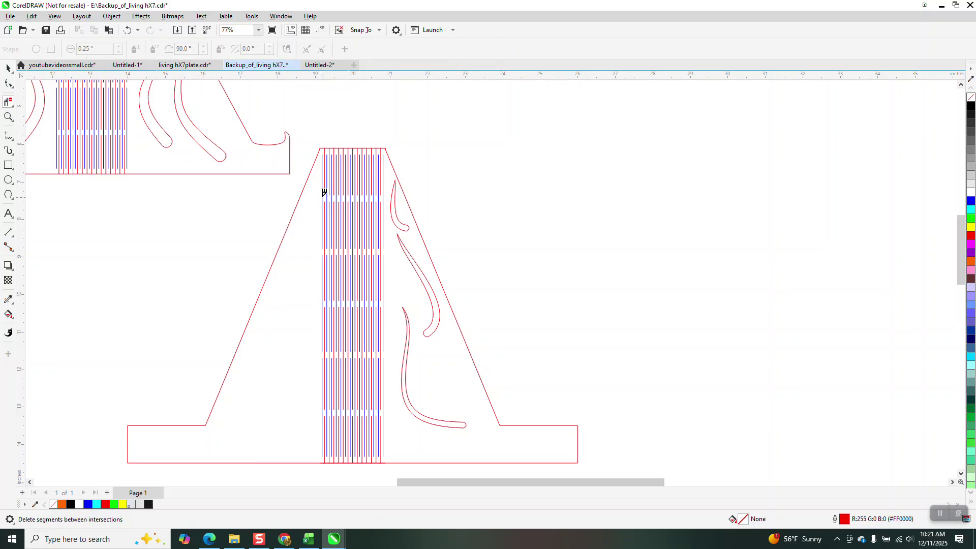
{"action": "left_click", "coordinate": [9, 68]}
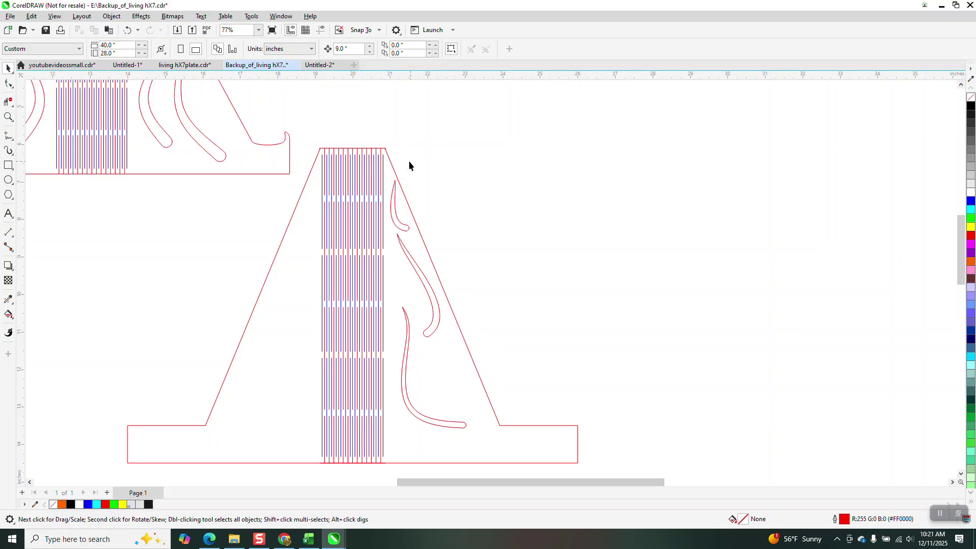
{"action": "left_click_drag", "start_coordinate": [447, 153], "coordinate": [389, 446]}
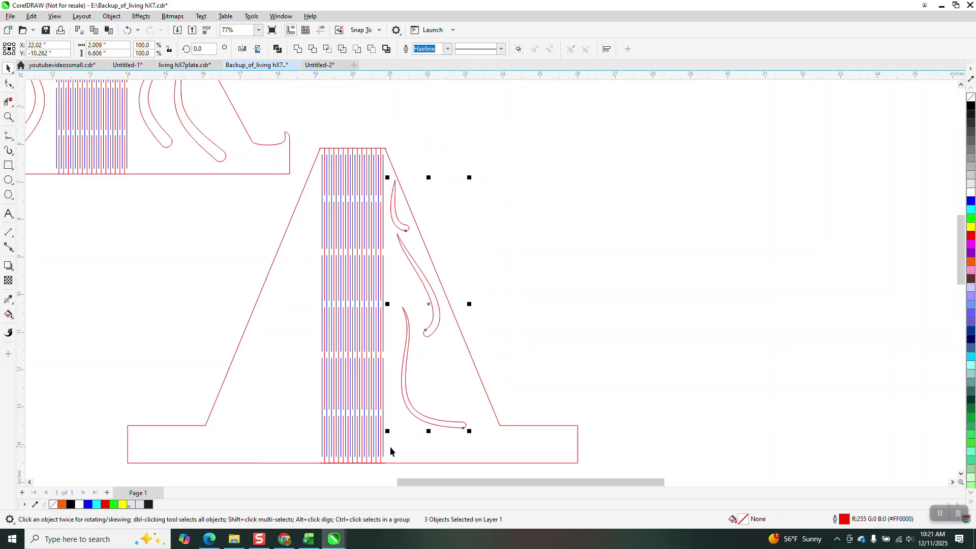
{"action": "key", "text": "ctrl+g"}
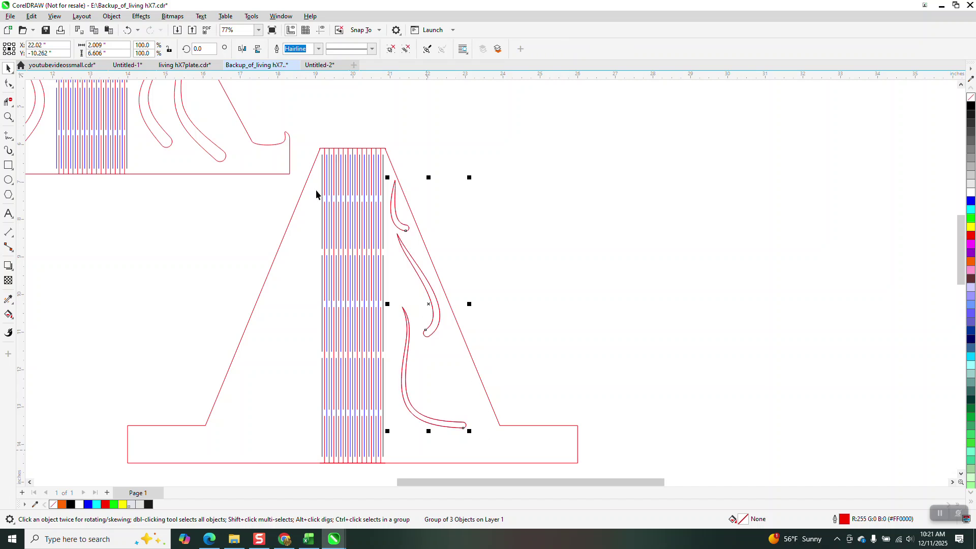
{"action": "left_click", "coordinate": [243, 49]}
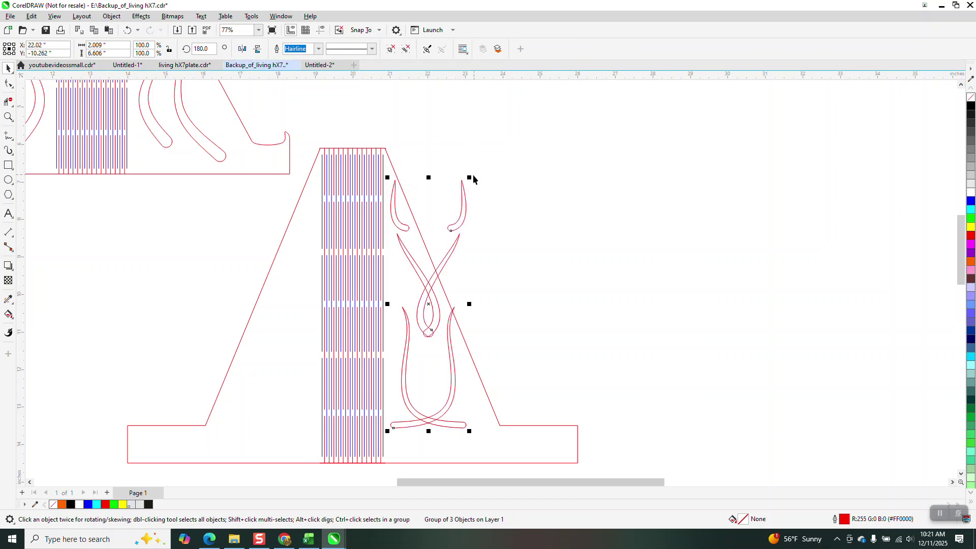
{"action": "left_click_drag", "start_coordinate": [461, 185], "coordinate": [310, 201]}
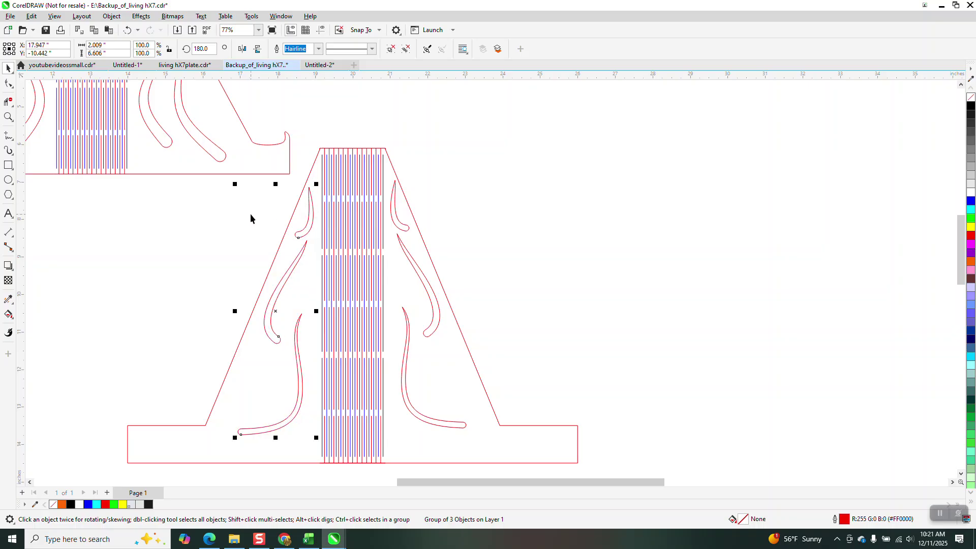
- Draw a narrow upright rectangle about 0.37 by 3.07 inches and snap it against the base's right end, bottoms aligned
{"action": "scroll", "coordinate": [251, 215], "scroll_direction": "down", "scroll_amount": 1}
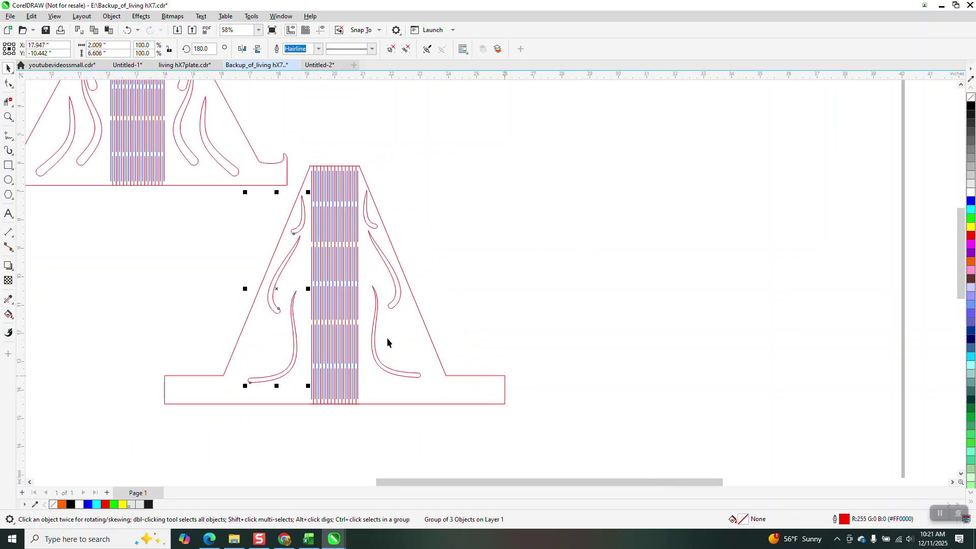
{"action": "scroll", "coordinate": [243, 244], "scroll_direction": "down", "scroll_amount": 1}
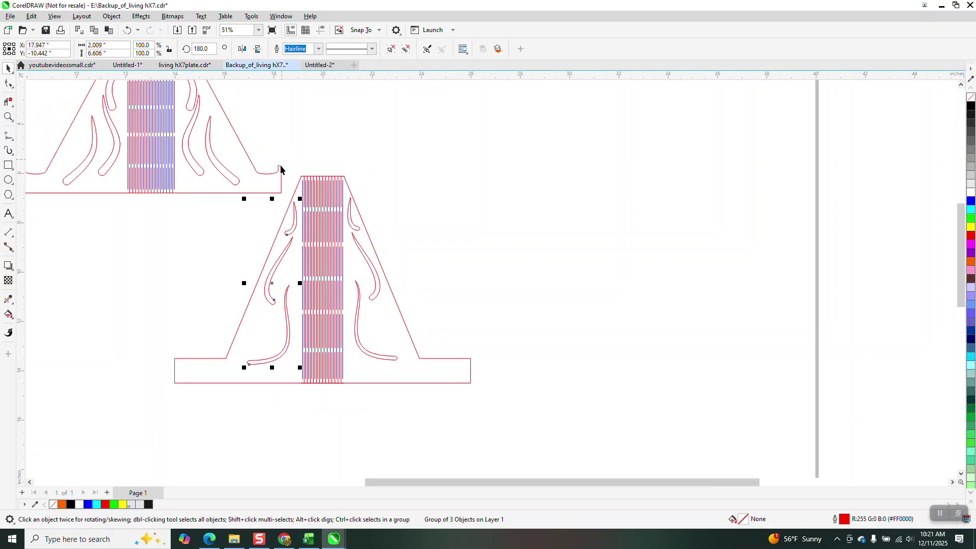
{"action": "left_click", "coordinate": [9, 164]}
{"action": "left_click_drag", "start_coordinate": [528, 290], "coordinate": [518, 367]}
{"action": "left_click", "coordinate": [8, 68]}
{"action": "left_click_drag", "start_coordinate": [523, 367], "coordinate": [472, 384]}
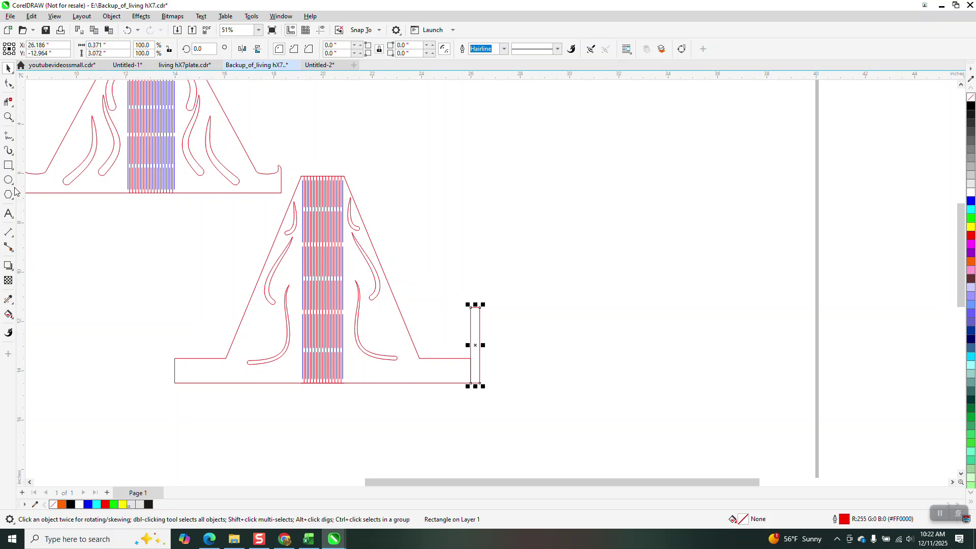
- Draw a concave 3-point curve about 1.5 by 1.4 inches from the rectangle's inner edge to the base's upper edge
{"action": "left_click", "coordinate": [11, 142]}
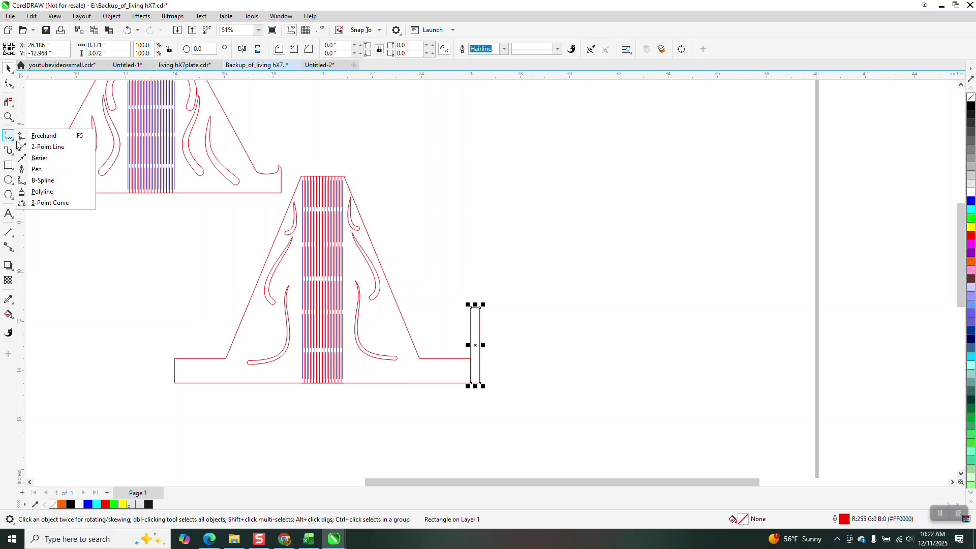
{"action": "left_click", "coordinate": [50, 202]}
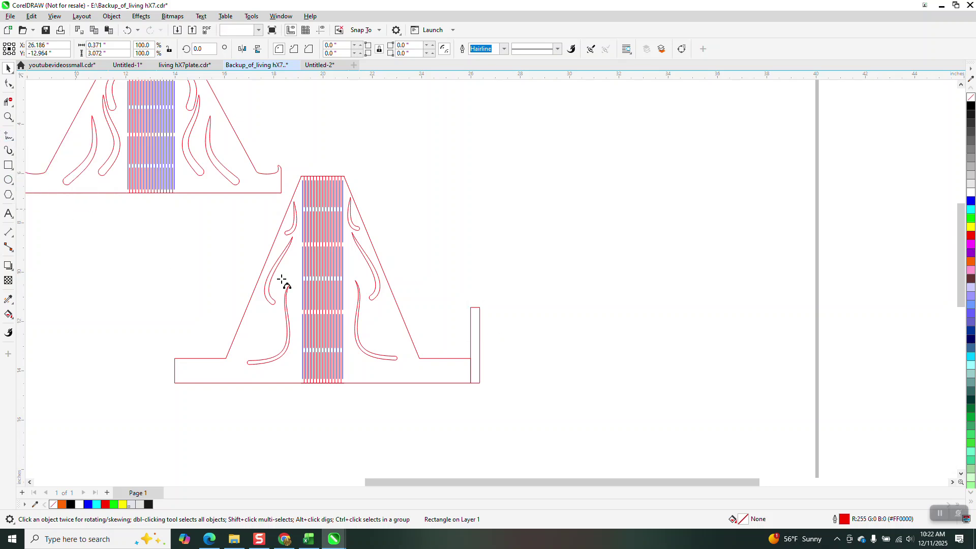
{"action": "left_click_drag", "start_coordinate": [471, 325], "coordinate": [435, 359]}
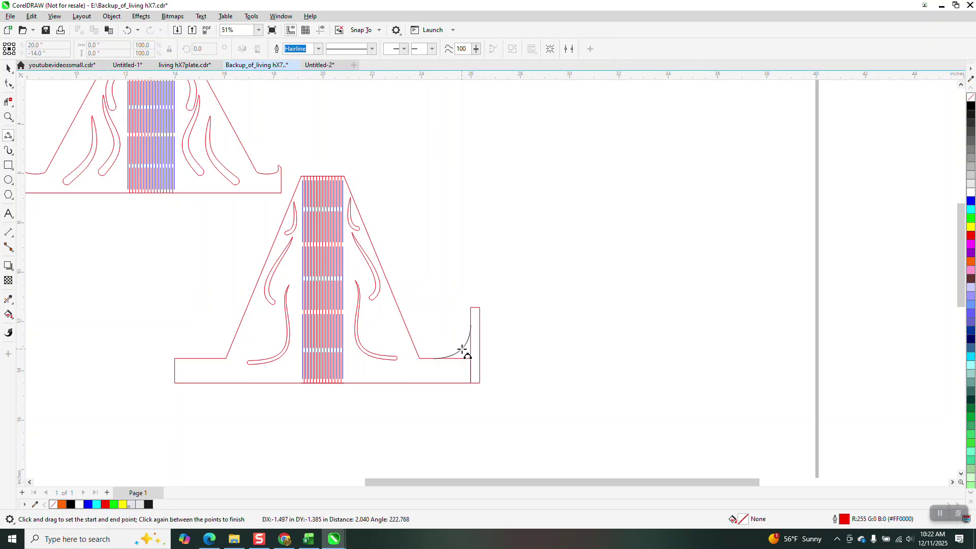
{"action": "left_click", "coordinate": [462, 349]}
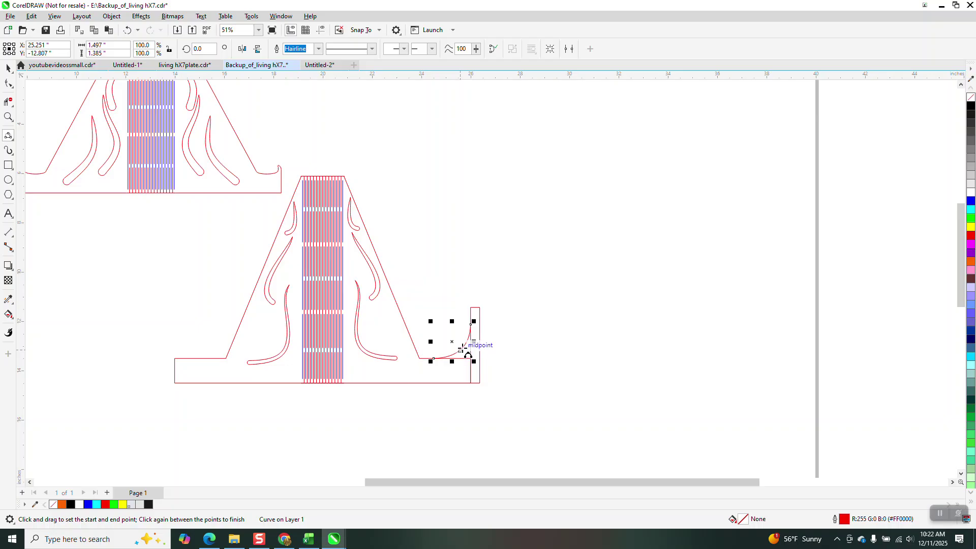
- Draw a 3-point arc about 0.37 inches wide across the upright rectangle from the upper end of the concave curve
{"action": "left_click", "coordinate": [9, 117]}
{"action": "left_click_drag", "start_coordinate": [468, 299], "coordinate": [543, 359]}
{"action": "left_click", "coordinate": [14, 143]}
{"action": "left_click", "coordinate": [60, 202]}
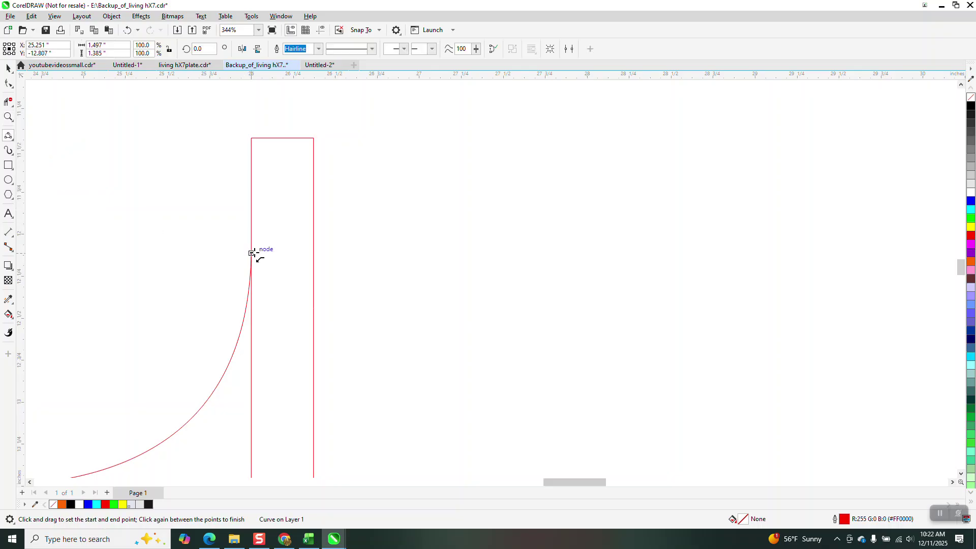
{"action": "left_click_drag", "start_coordinate": [252, 253], "coordinate": [312, 253]}
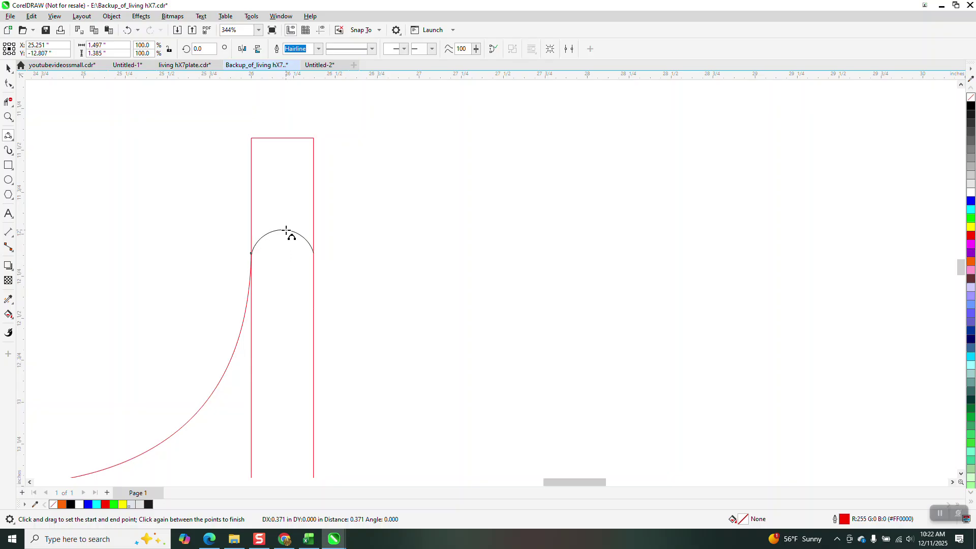
{"action": "left_click", "coordinate": [287, 229]}
- Remove the segments inside the right lip and above its rounded tip with Virtual Segment Delete
{"action": "scroll", "coordinate": [280, 224], "scroll_direction": "down", "scroll_amount": 5}
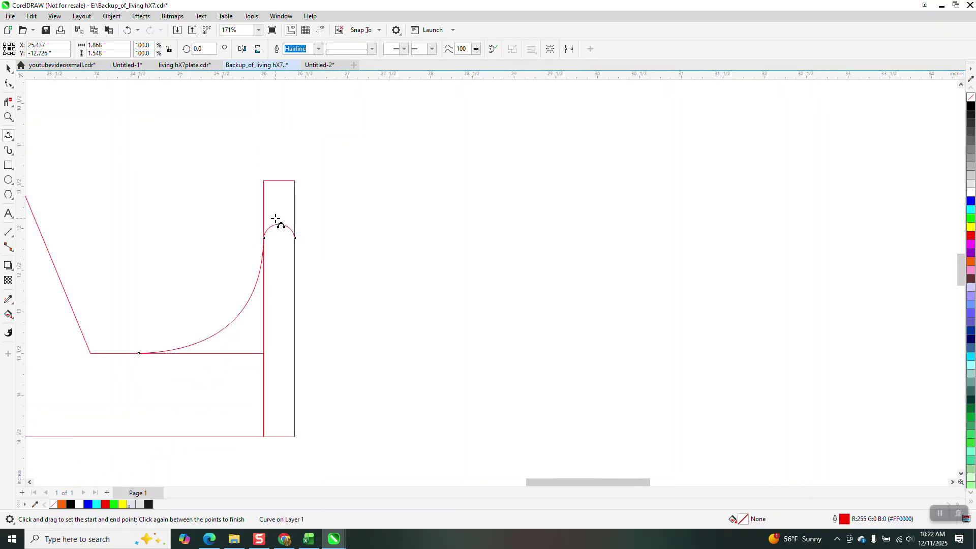
{"action": "left_click", "coordinate": [8, 102]}
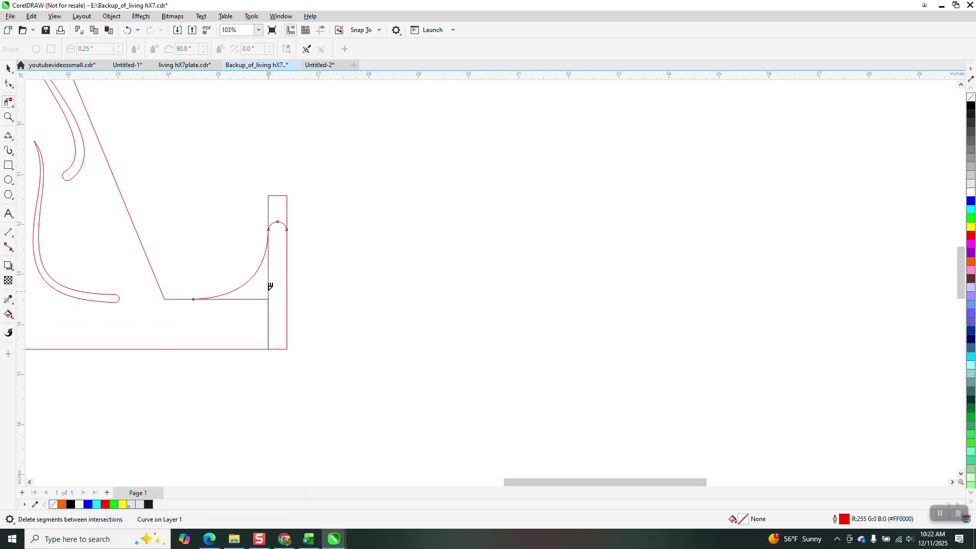
{"action": "left_click", "coordinate": [265, 299]}
{"action": "left_click", "coordinate": [270, 274]}
{"action": "left_click", "coordinate": [265, 199]}
- Group the right lip's curve and edge pieces and place a horizontally mirrored copy at the base's left end
{"action": "scroll", "coordinate": [442, 266], "scroll_direction": "down", "scroll_amount": 5}
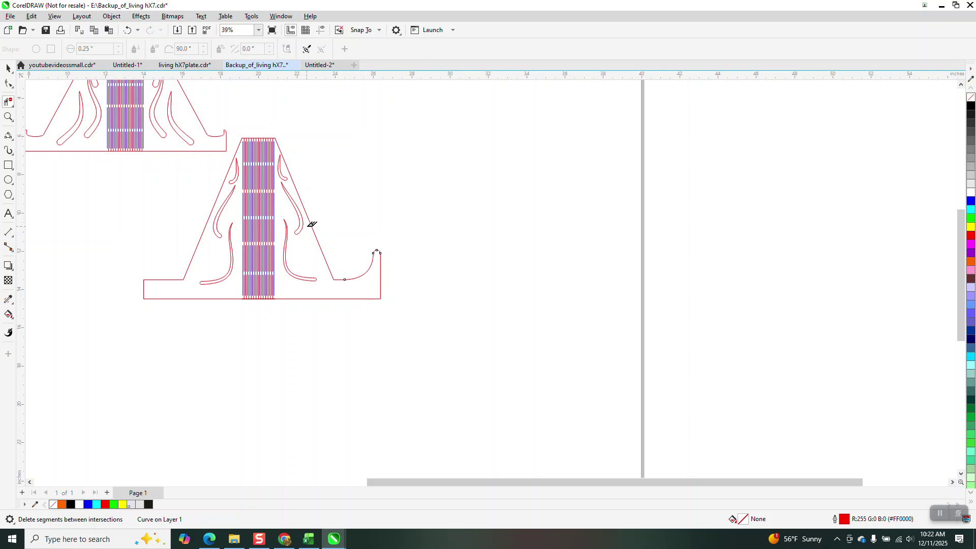
{"action": "left_click", "coordinate": [8, 67]}
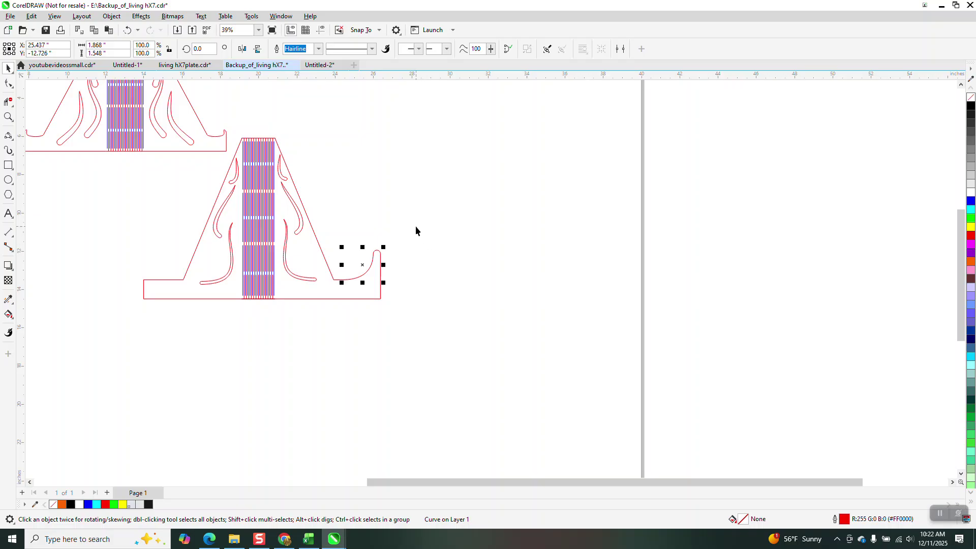
{"action": "left_click_drag", "start_coordinate": [416, 231], "coordinate": [328, 336]}
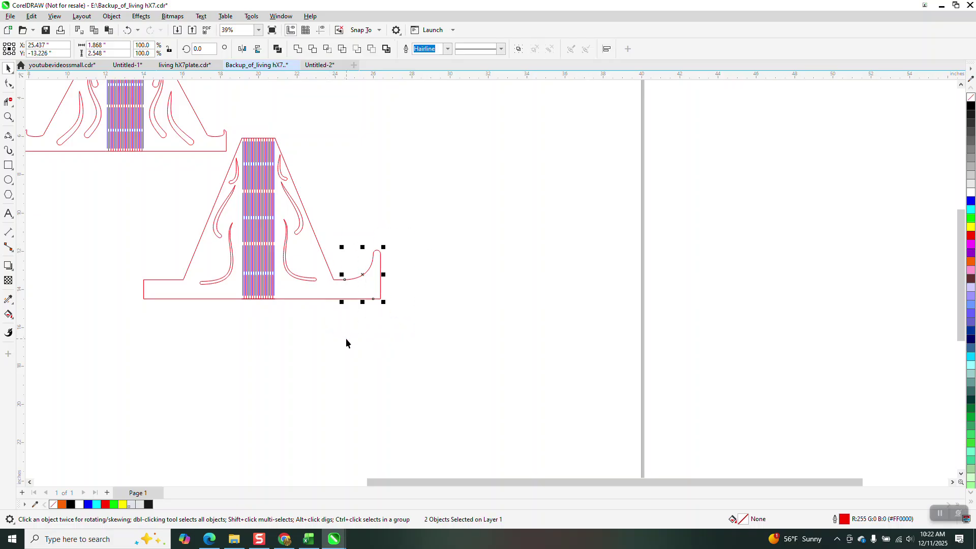
{"action": "key", "text": "ctrl+g"}
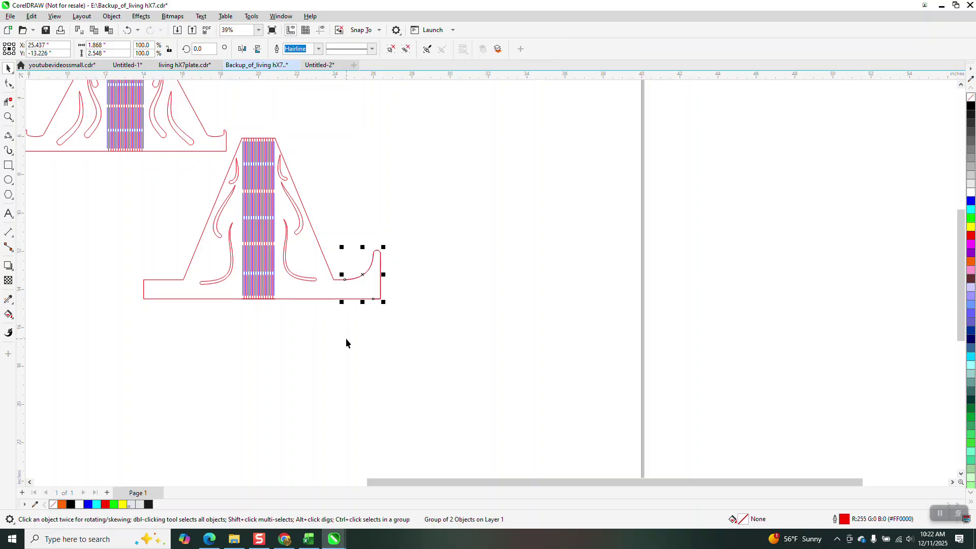
{"action": "left_click", "coordinate": [244, 50]}
{"action": "left_click_drag", "start_coordinate": [343, 298], "coordinate": [145, 298]}
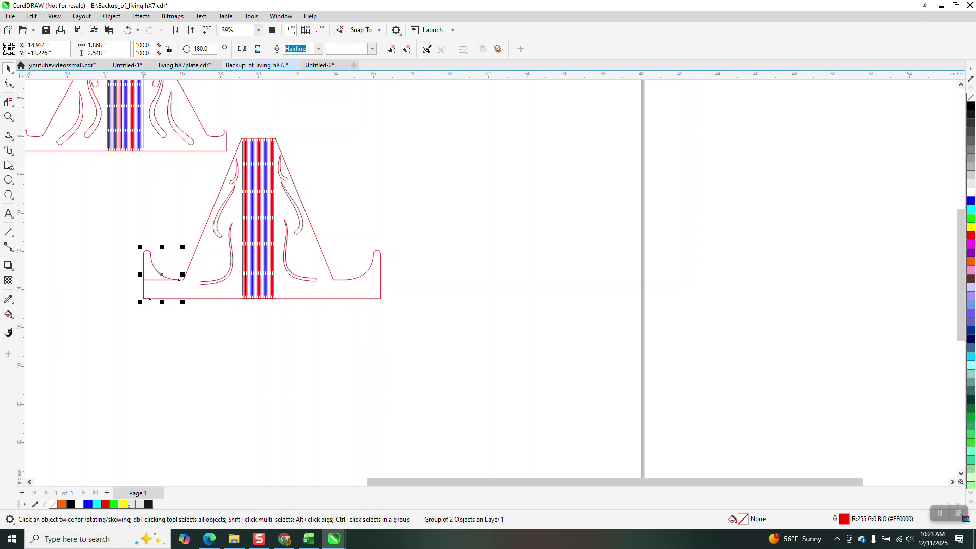
- Remove the leftover base segment beneath the left lip's concave curve with Virtual Segment Delete
{"action": "left_click", "coordinate": [8, 117]}
{"action": "left_click_drag", "start_coordinate": [124, 224], "coordinate": [244, 323]}
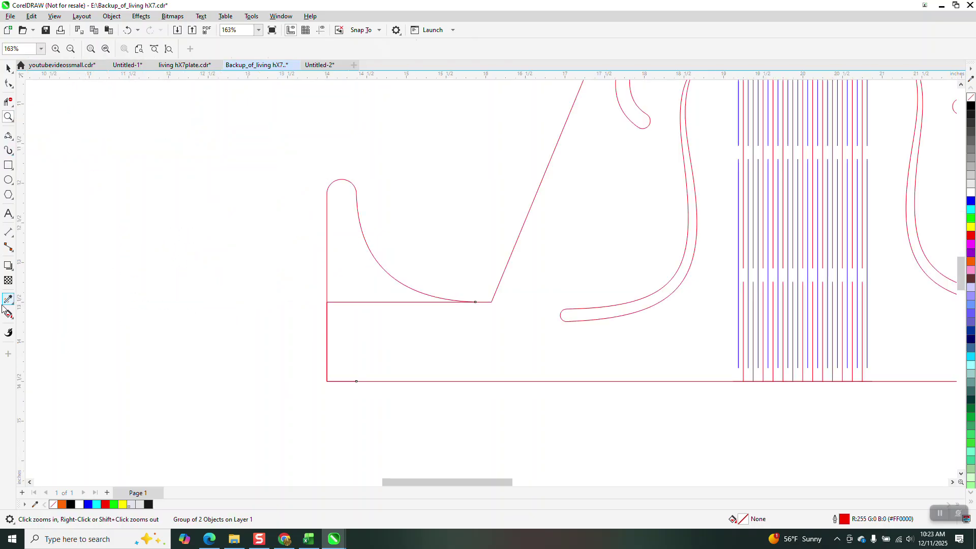
{"action": "left_click", "coordinate": [8, 314]}
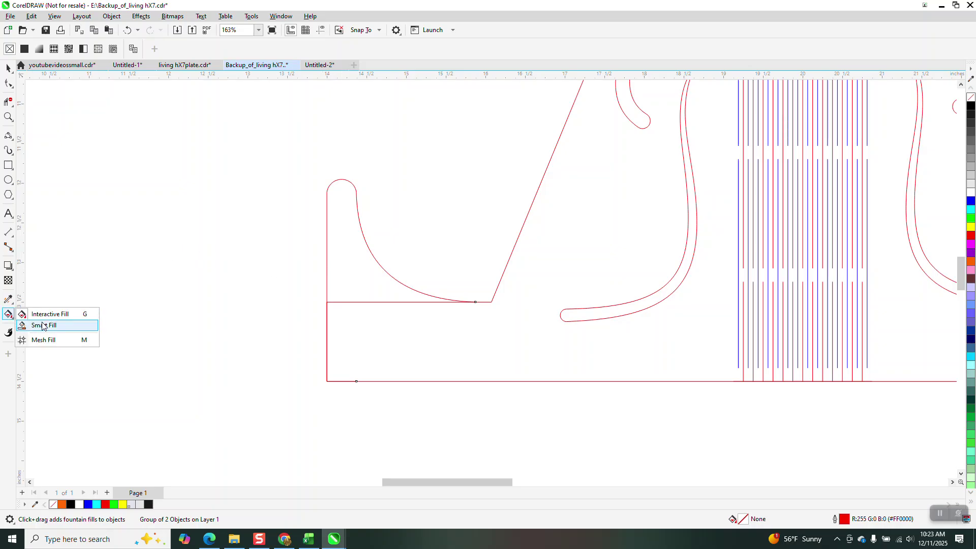
{"action": "mouse_move", "coordinate": [9, 103]}
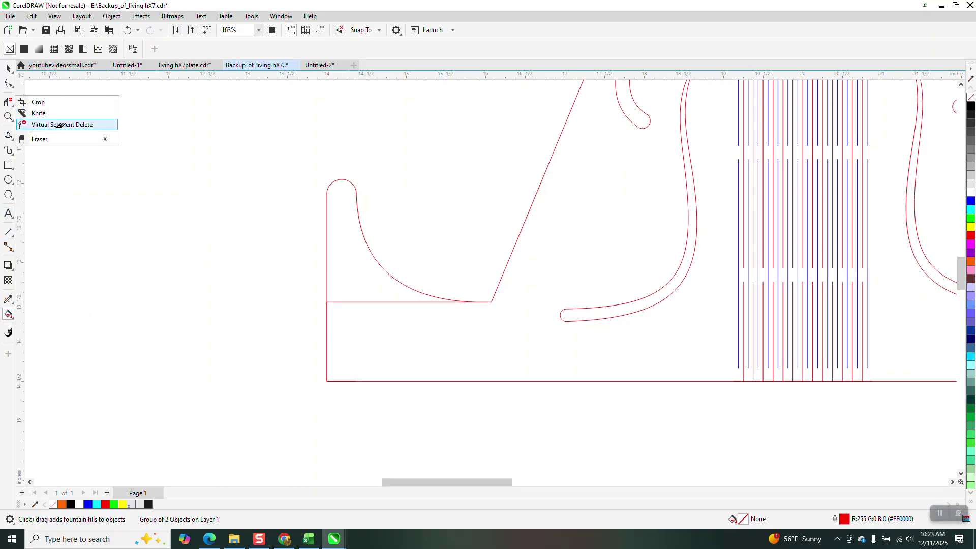
{"action": "left_click", "coordinate": [56, 124]}
{"action": "scroll", "coordinate": [212, 269], "scroll_direction": "down", "scroll_amount": 3}
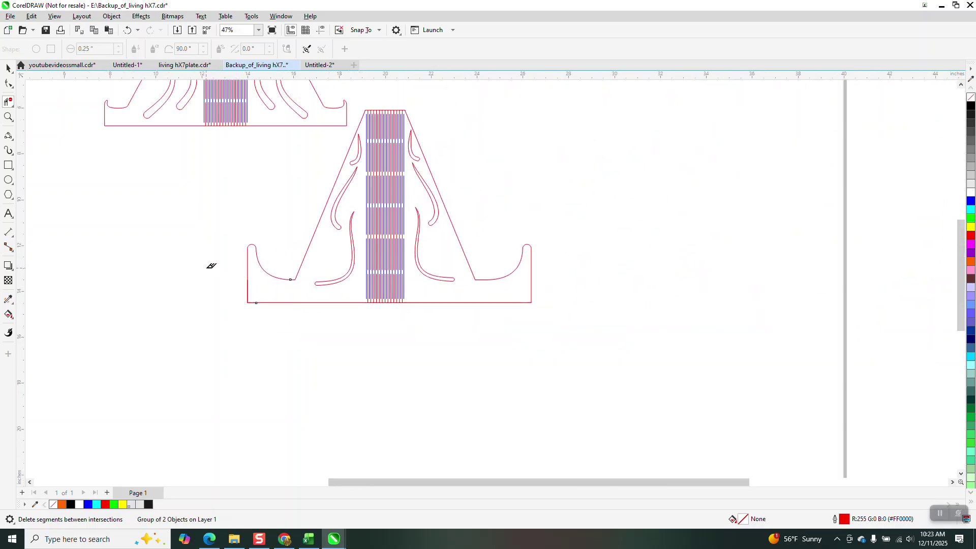
{"action": "scroll", "coordinate": [374, 283], "scroll_direction": "down", "scroll_amount": 2}
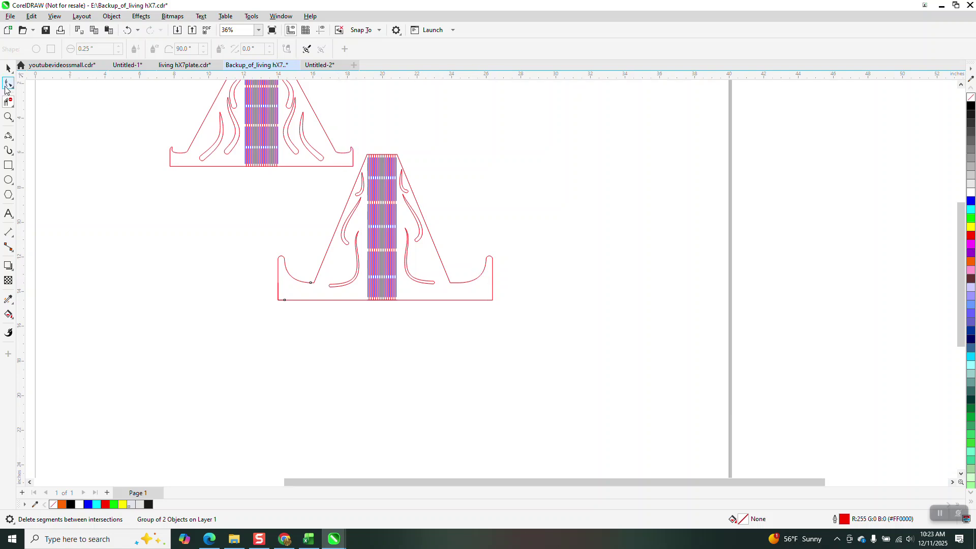
{"action": "left_click", "coordinate": [8, 117]}
{"action": "left_click", "coordinate": [563, 397]}
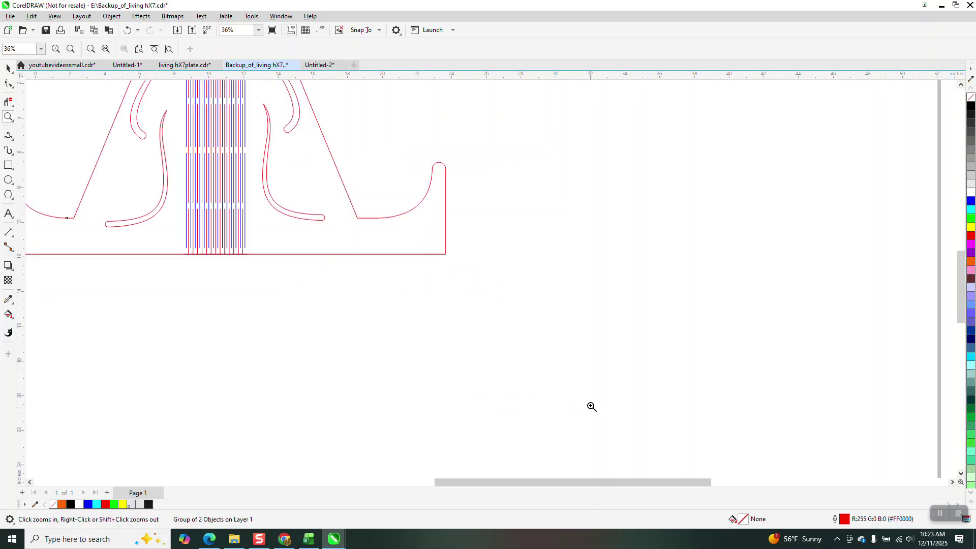
{"action": "left_click", "coordinate": [8, 84]}
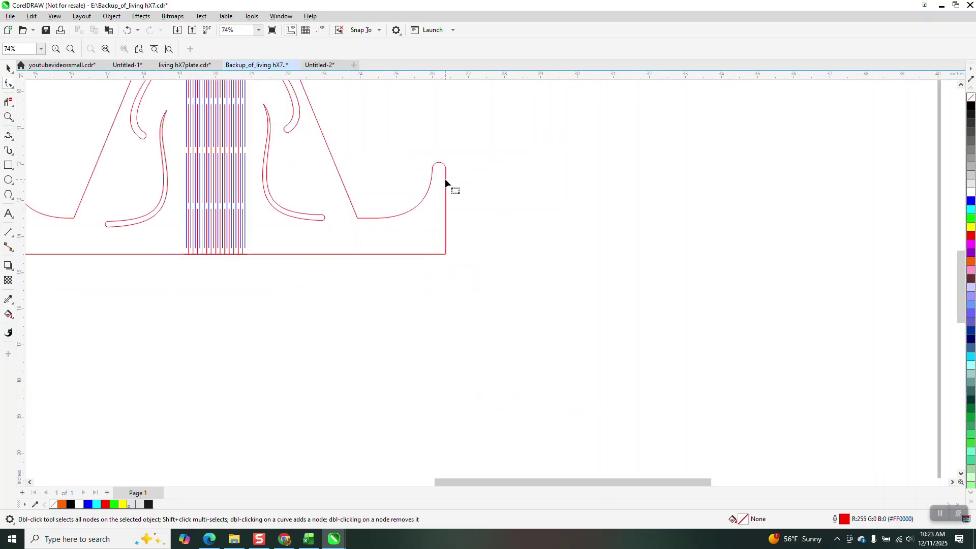
{"action": "left_click", "coordinate": [9, 67]}
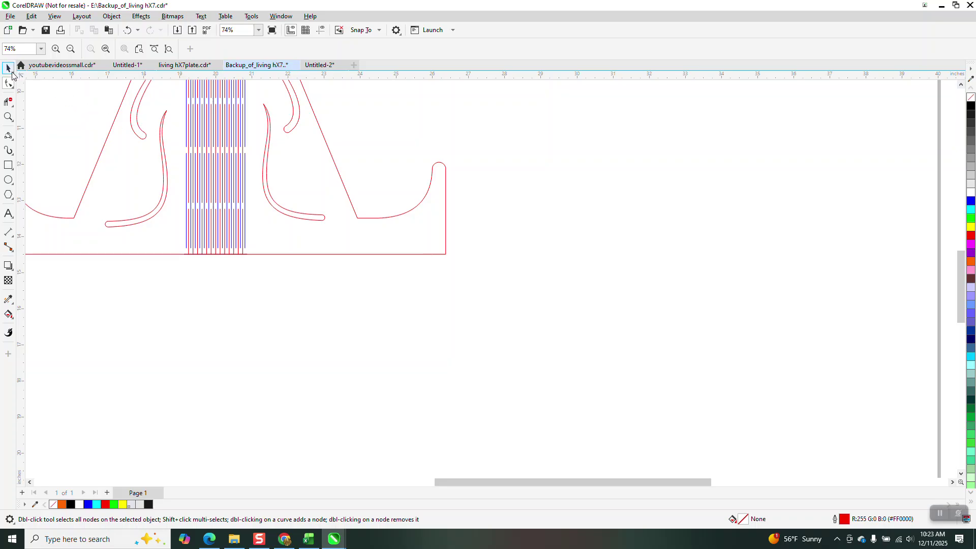
{"action": "left_click", "coordinate": [411, 208]}
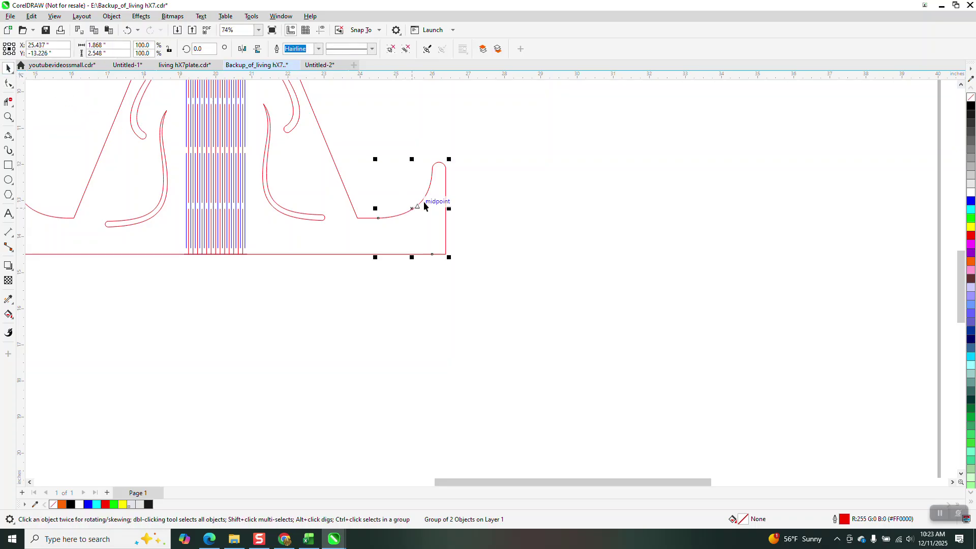
- Nudge the hinge pattern group 9 inches to the right, clear of the stand outline
{"action": "scroll", "coordinate": [528, 248], "scroll_direction": "down", "scroll_amount": 5}
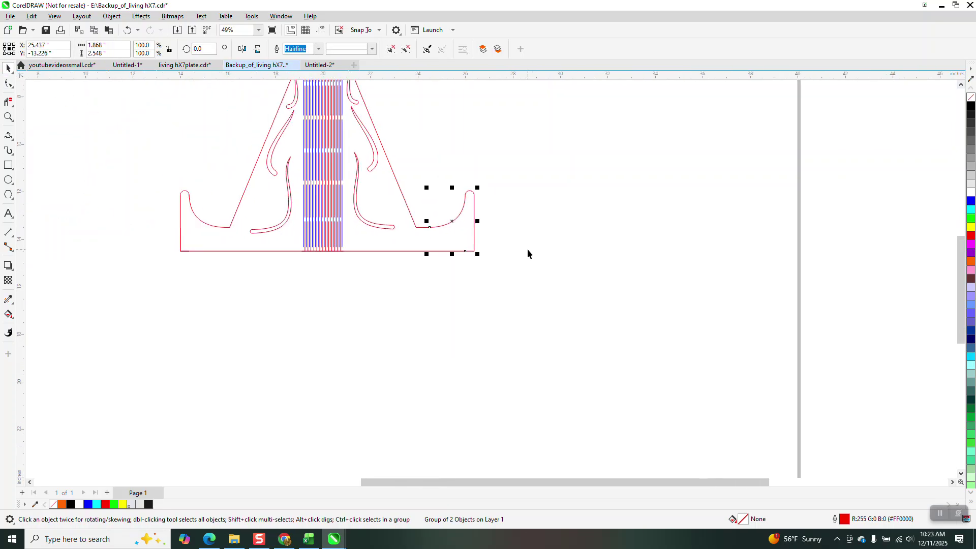
{"action": "left_click", "coordinate": [496, 122]}
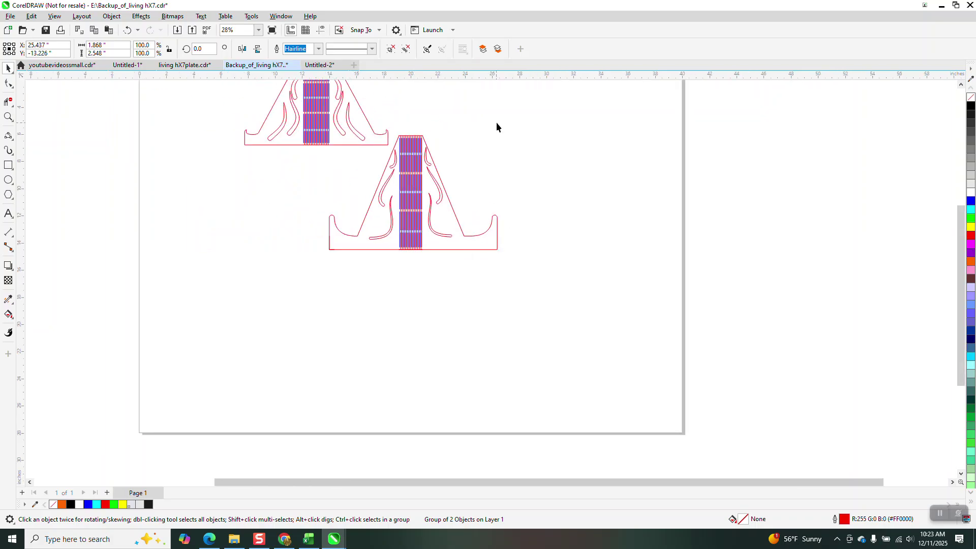
{"action": "left_click", "coordinate": [407, 163]}
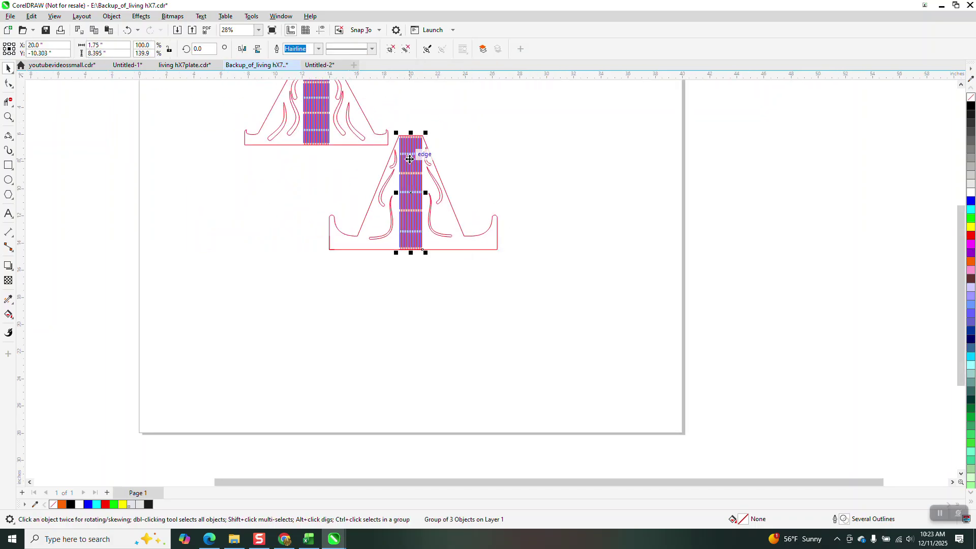
{"action": "key", "text": "Right"}
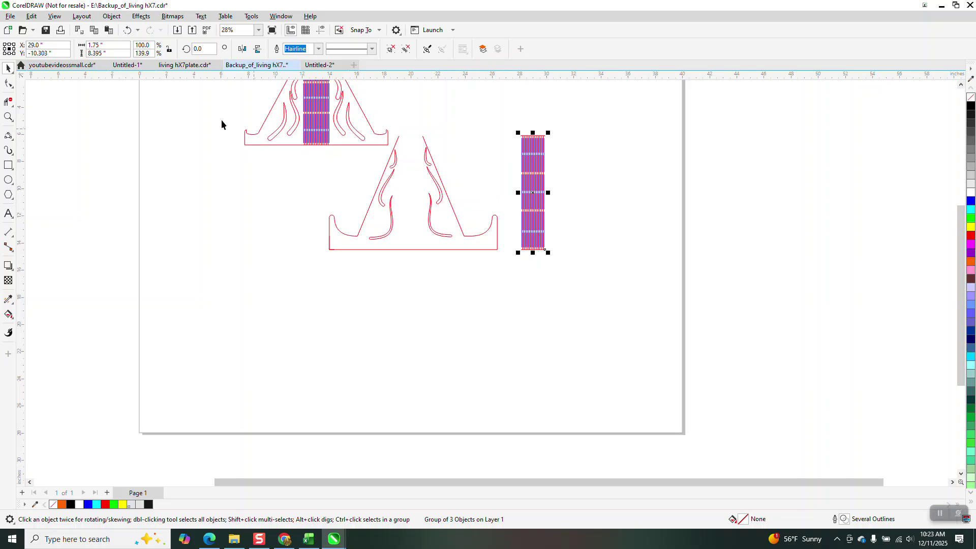
- Close the top of the stand outline with a horizontal 2-Point Line joining the upper ends of both slanted sides
{"action": "key", "text": "z"}
{"action": "left_click_drag", "start_coordinate": [364, 122], "coordinate": [448, 161]}
{"action": "left_click", "coordinate": [8, 136]}
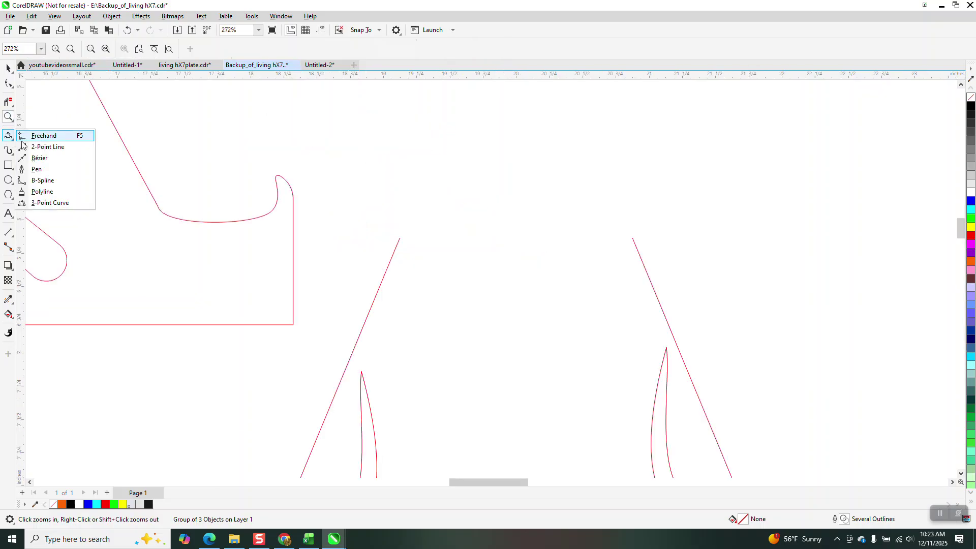
{"action": "left_click", "coordinate": [44, 147]}
{"action": "left_click_drag", "start_coordinate": [399, 237], "coordinate": [632, 237]}
{"action": "scroll", "coordinate": [244, 114], "scroll_direction": "down", "scroll_amount": 3}
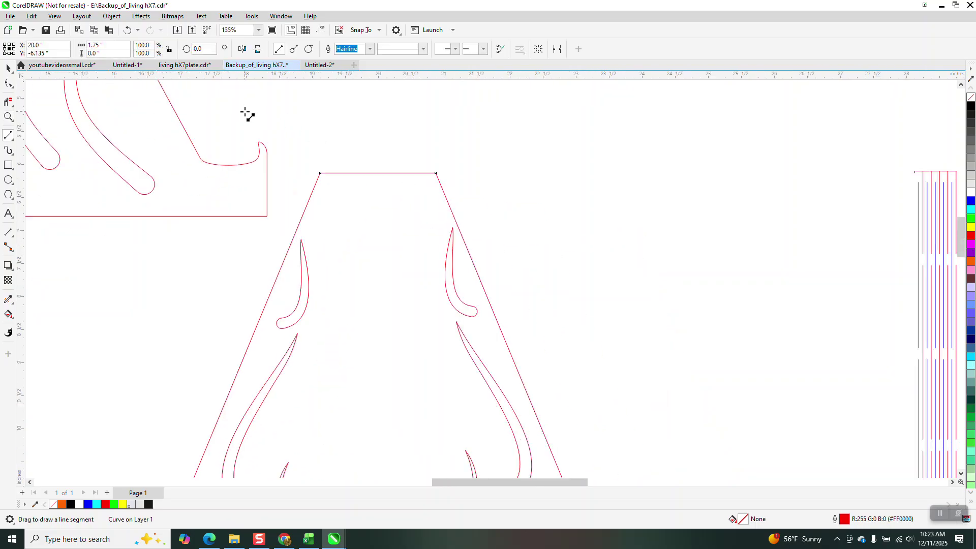
- Smart Fill the enclosed stand outline and nudge the filled shape 9 inches down, clear of the original lines
{"action": "left_click", "coordinate": [8, 314]}
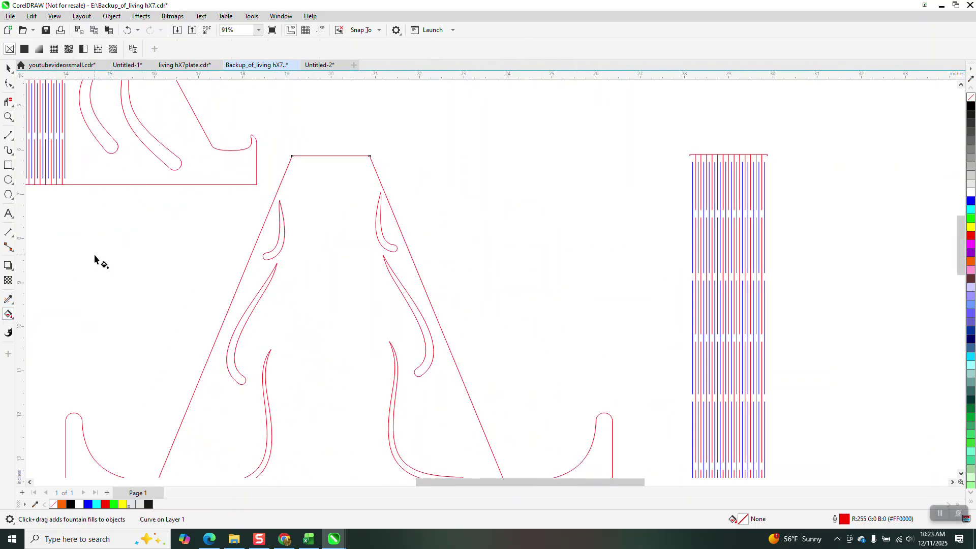
{"action": "scroll", "coordinate": [102, 254], "scroll_direction": "down", "scroll_amount": 1}
{"action": "left_click", "coordinate": [12, 319]}
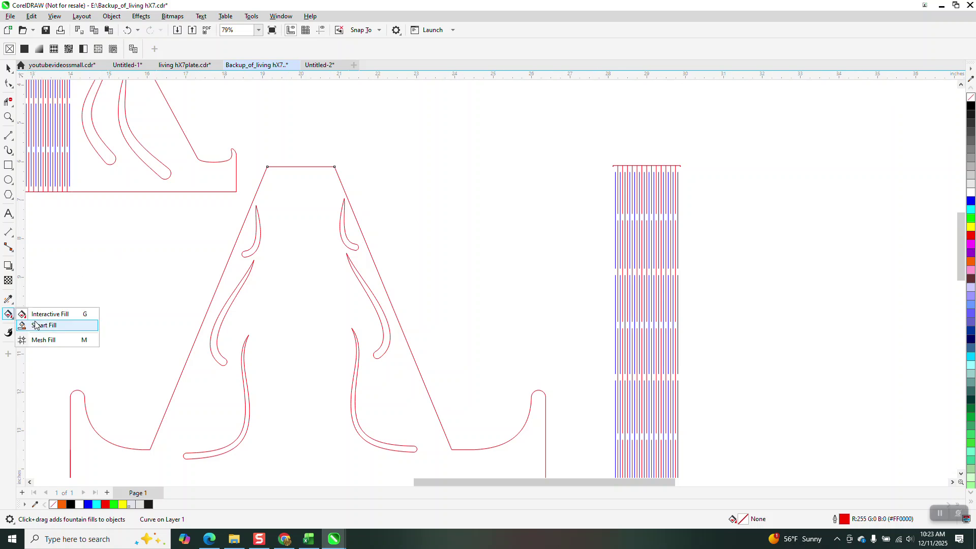
{"action": "left_click", "coordinate": [49, 325]}
{"action": "left_click", "coordinate": [284, 306]}
{"action": "scroll", "coordinate": [234, 252], "scroll_direction": "down", "scroll_amount": 2}
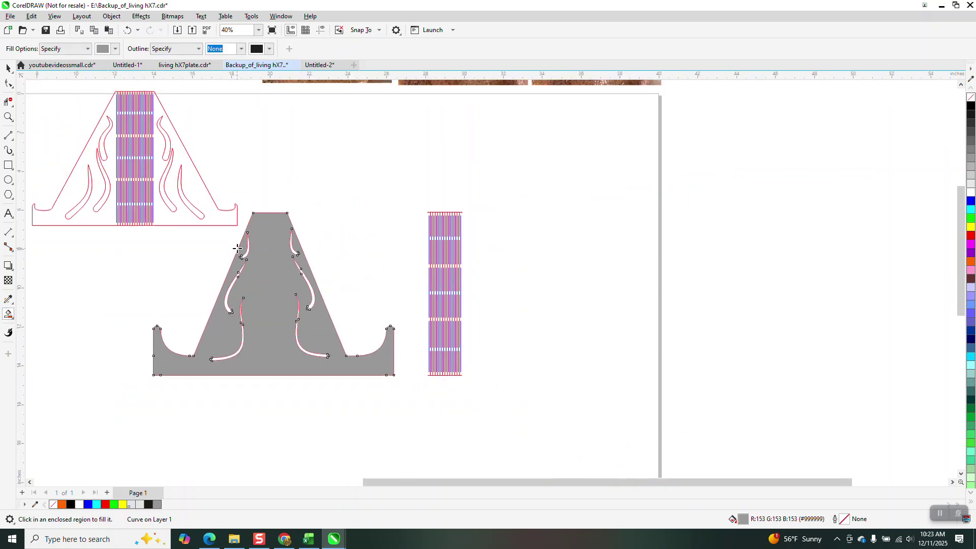
{"action": "key", "text": "Down"}
- Delete the original stand pieces: both cutout groups, the lips, the base, the top line and the slanted sides
{"action": "left_click", "coordinate": [11, 72]}
{"action": "left_click", "coordinate": [290, 229]}
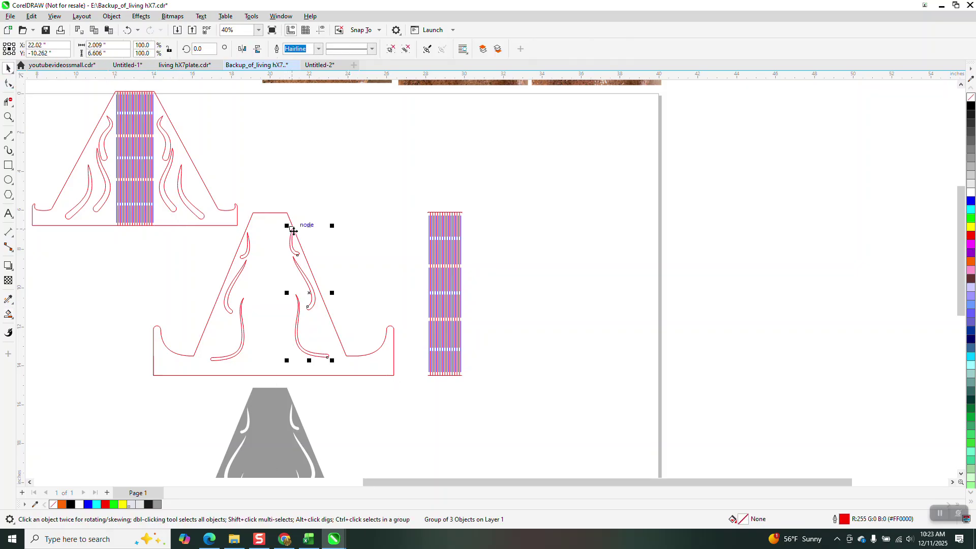
{"action": "key", "text": "Delete"}
{"action": "left_click", "coordinate": [367, 352]}
{"action": "key", "text": "Delete"}
{"action": "left_click_drag", "start_coordinate": [134, 384], "coordinate": [134, 385]}
{"action": "key", "text": "Delete"}
{"action": "left_click", "coordinate": [249, 255]}
{"action": "key", "text": "Delete"}
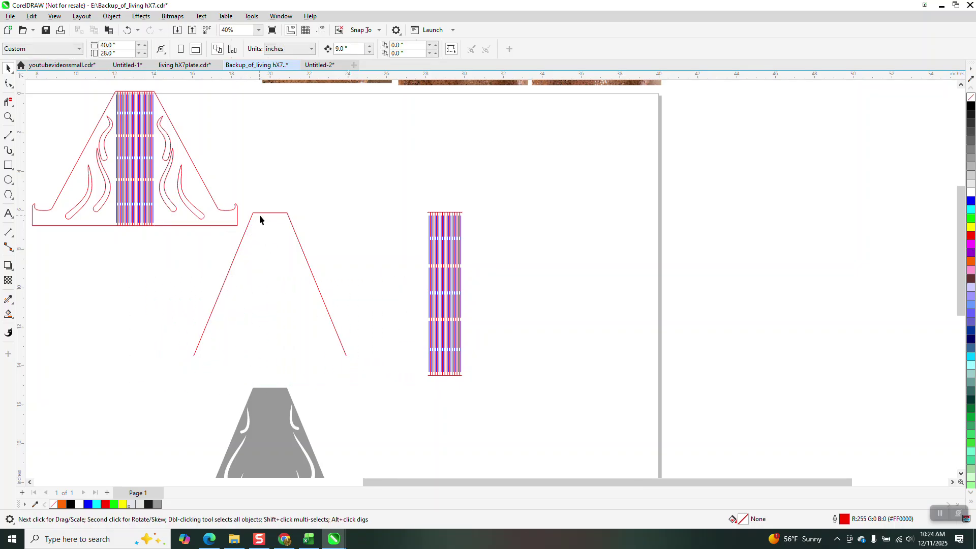
{"action": "key", "text": "Delete"}
{"action": "left_click", "coordinate": [297, 242]}
{"action": "key", "text": "Delete"}
{"action": "left_click", "coordinate": [237, 256]}
{"action": "key", "text": "Delete"}
- Nudge the filled stand shape 9 inches back up, remove its fill and give it a red outline
{"action": "left_click", "coordinate": [272, 406]}
{"action": "key", "text": "Up"}
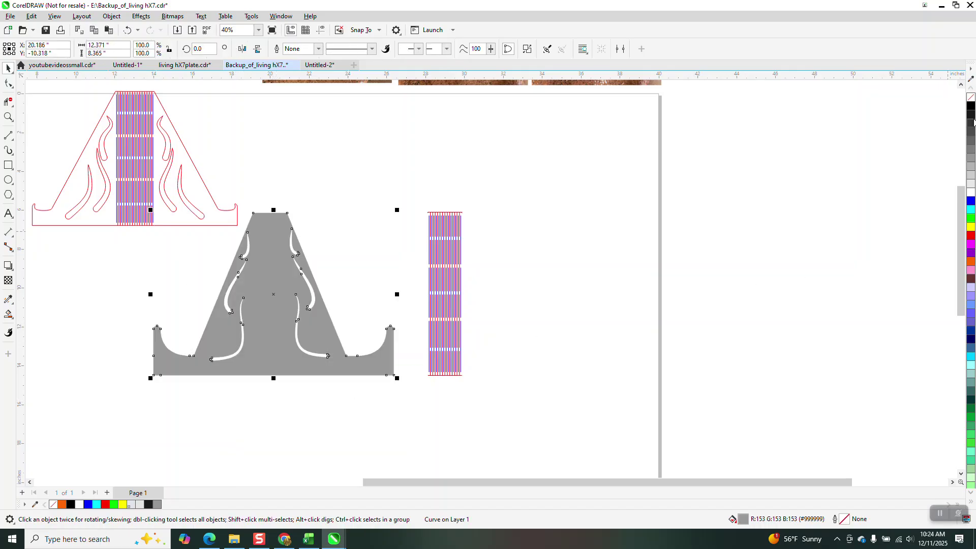
{"action": "left_click", "coordinate": [968, 99]}
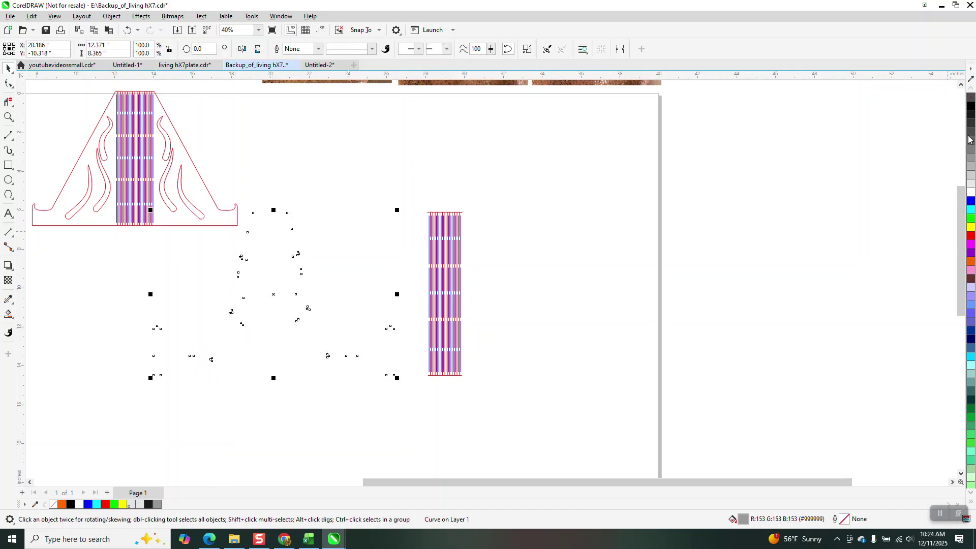
{"action": "right_click", "coordinate": [970, 235]}
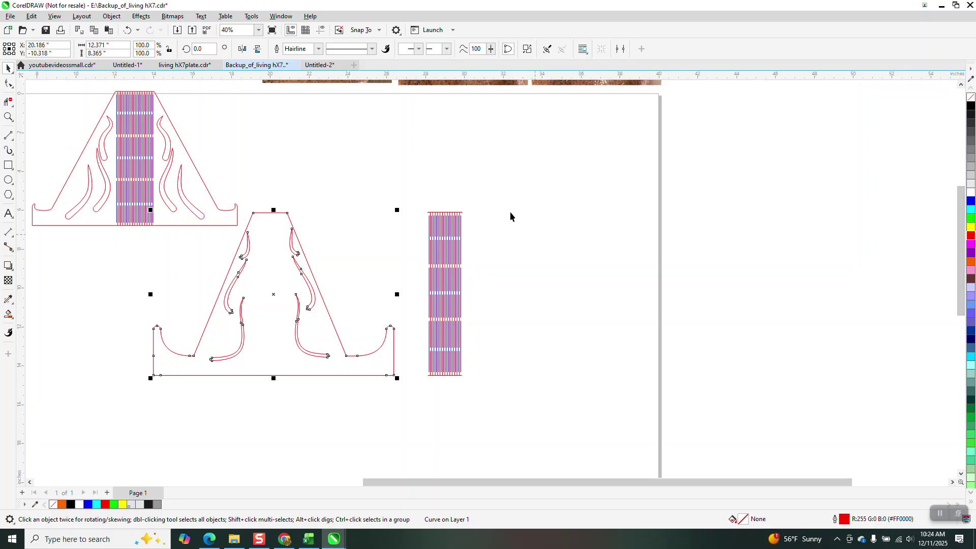
{"action": "left_click", "coordinate": [8, 117]}
{"action": "left_click_drag", "start_coordinate": [409, 201], "coordinate": [485, 233]}
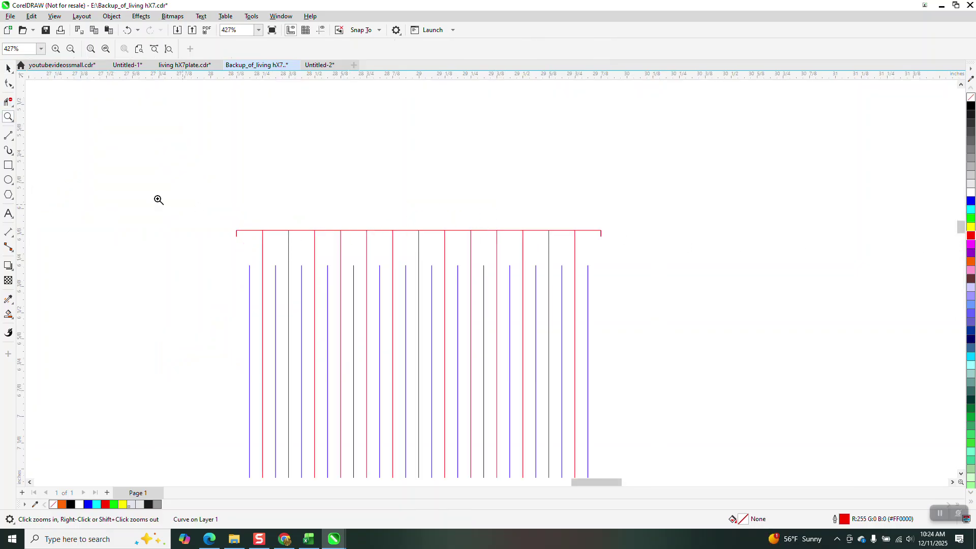
{"action": "left_click", "coordinate": [8, 68]}
{"action": "left_click", "coordinate": [255, 231]}
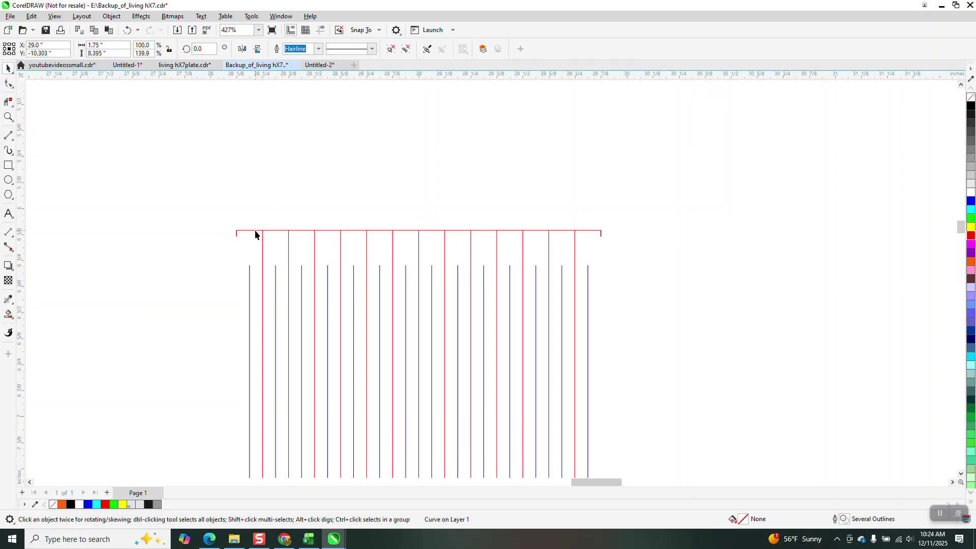
{"action": "key", "text": "Delete"}
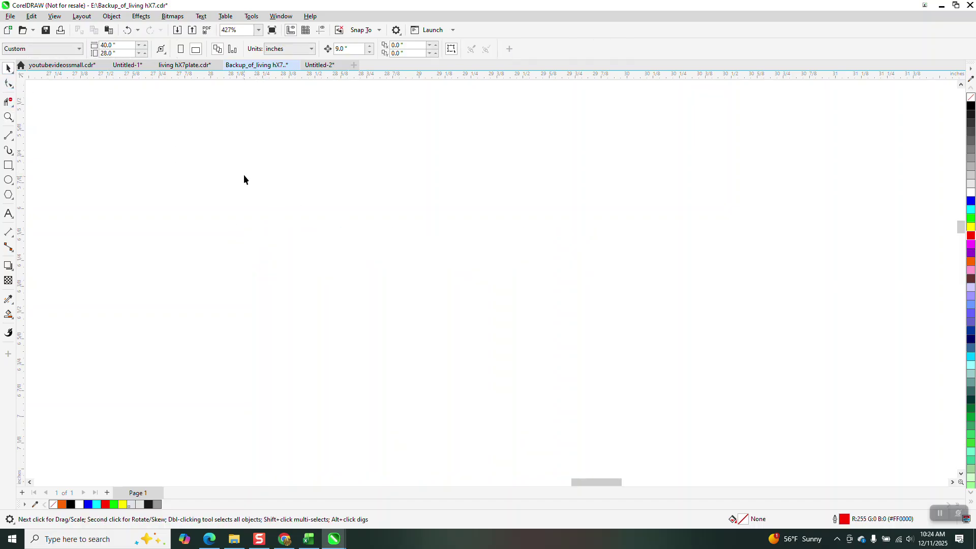
{"action": "left_click", "coordinate": [131, 31]}
- Ungroup the hinge pattern and delete its horizontal end lines
{"action": "left_click", "coordinate": [112, 16]}
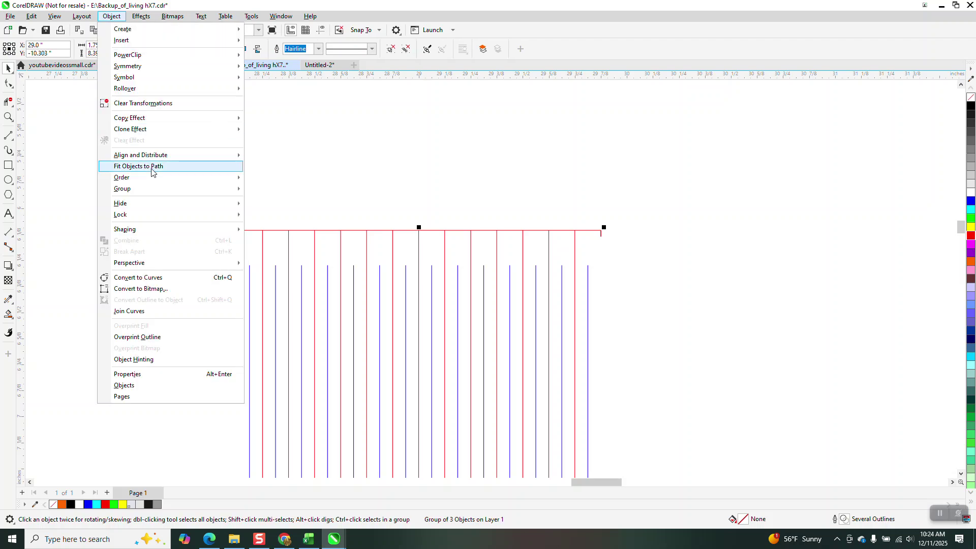
{"action": "left_click", "coordinate": [250, 202]}
{"action": "left_click", "coordinate": [270, 199]}
{"action": "left_click", "coordinate": [256, 234]}
{"action": "key", "text": "Delete"}
- Remove the short leftover ticks at the hinge pattern's upper corners with Virtual Segment Delete
{"action": "scroll", "coordinate": [274, 183], "scroll_direction": "down", "scroll_amount": 4}
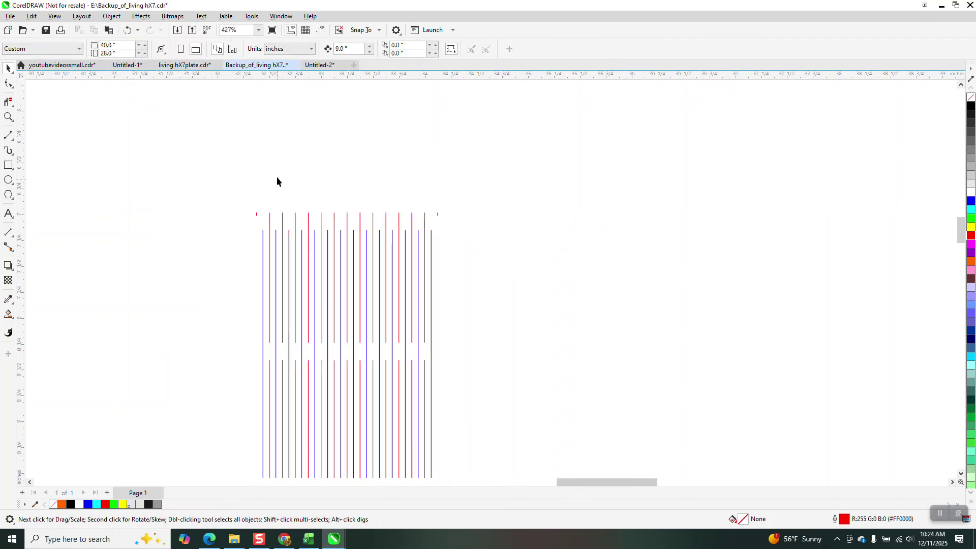
{"action": "left_click", "coordinate": [8, 117]}
{"action": "left_click_drag", "start_coordinate": [263, 191], "coordinate": [392, 232]}
{"action": "left_click", "coordinate": [8, 102]}
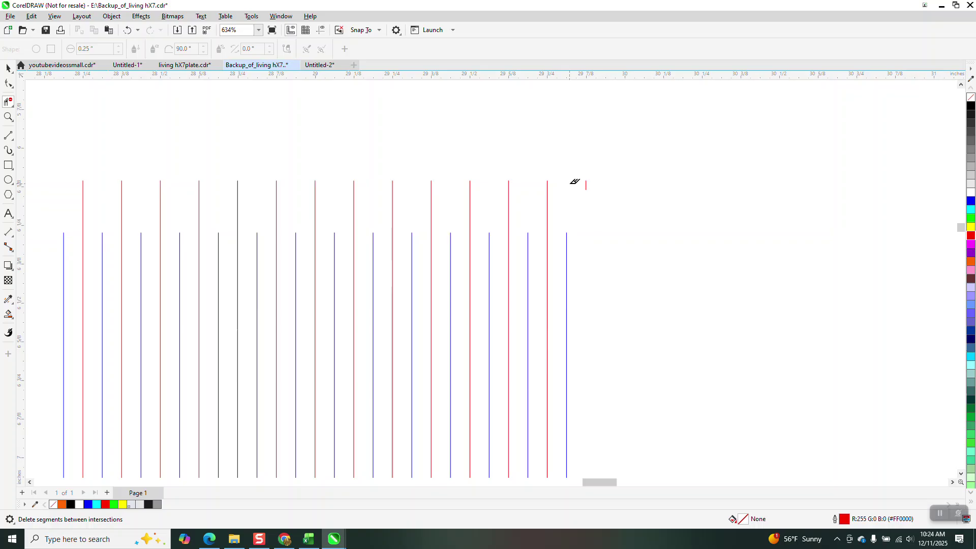
{"action": "scroll", "coordinate": [392, 139], "scroll_direction": "down", "scroll_amount": 2}
{"action": "scroll", "coordinate": [333, 145], "scroll_direction": "down", "scroll_amount": 1}
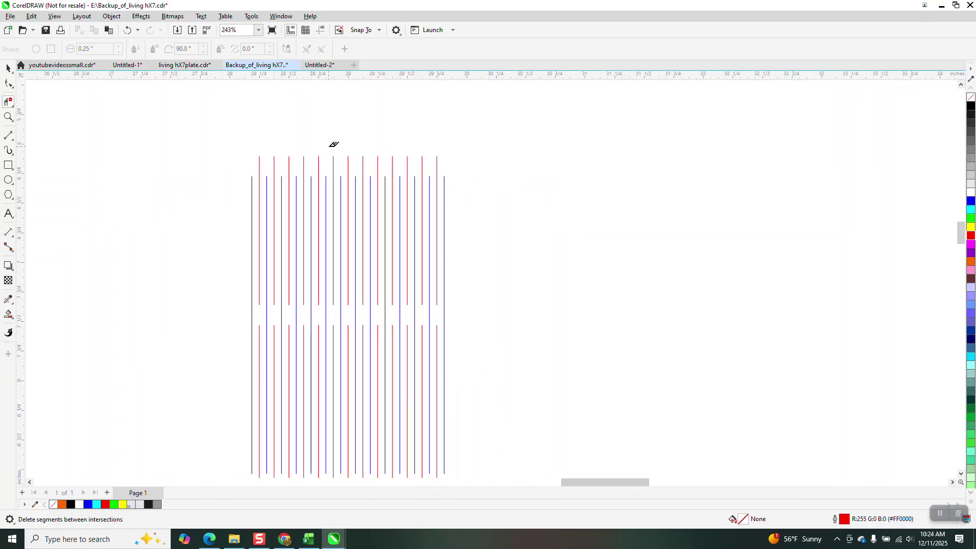
- Select all remaining red and blue hinge lines and group them
{"action": "left_click", "coordinate": [7, 68]}
{"action": "scroll", "coordinate": [265, 126], "scroll_direction": "down", "scroll_amount": 1}
{"action": "scroll", "coordinate": [255, 120], "scroll_direction": "down", "scroll_amount": 1}
{"action": "scroll", "coordinate": [254, 122], "scroll_direction": "down", "scroll_amount": 1}
{"action": "left_click_drag", "start_coordinate": [251, 120], "coordinate": [397, 472]}
{"action": "key", "text": "ctrl+g"}
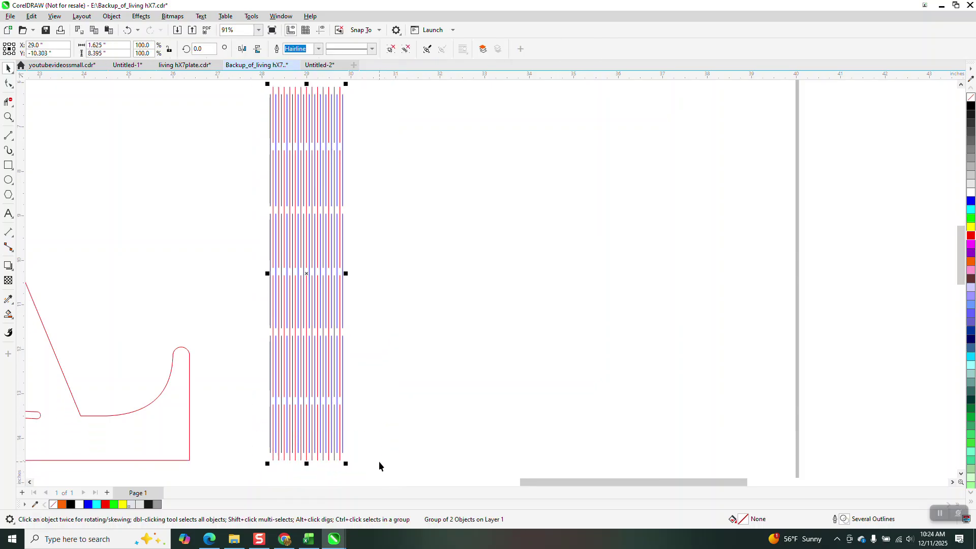
{"action": "scroll", "coordinate": [419, 415], "scroll_direction": "down", "scroll_amount": 2}
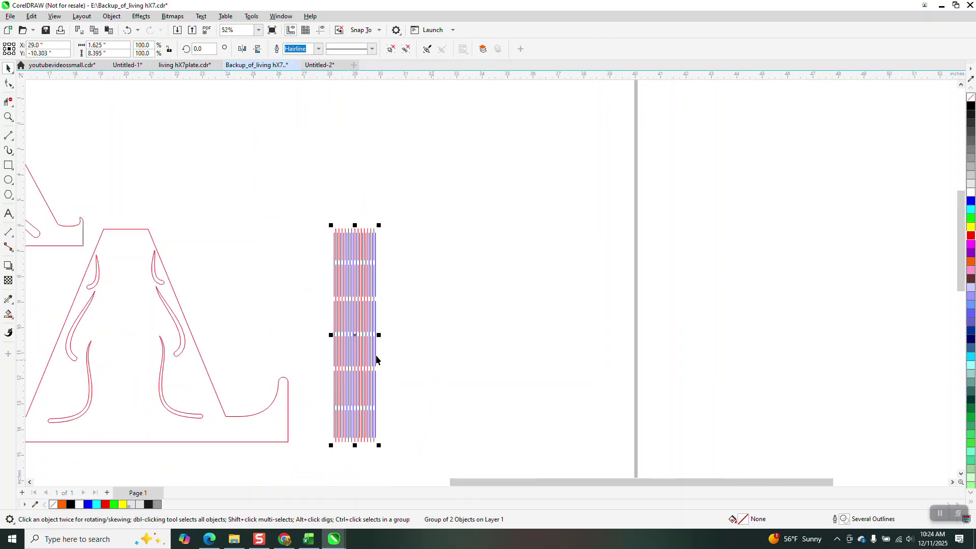
{"action": "left_click", "coordinate": [8, 116]}
{"action": "left_click_drag", "start_coordinate": [218, 338], "coordinate": [388, 482]}
{"action": "left_click", "coordinate": [9, 84]}
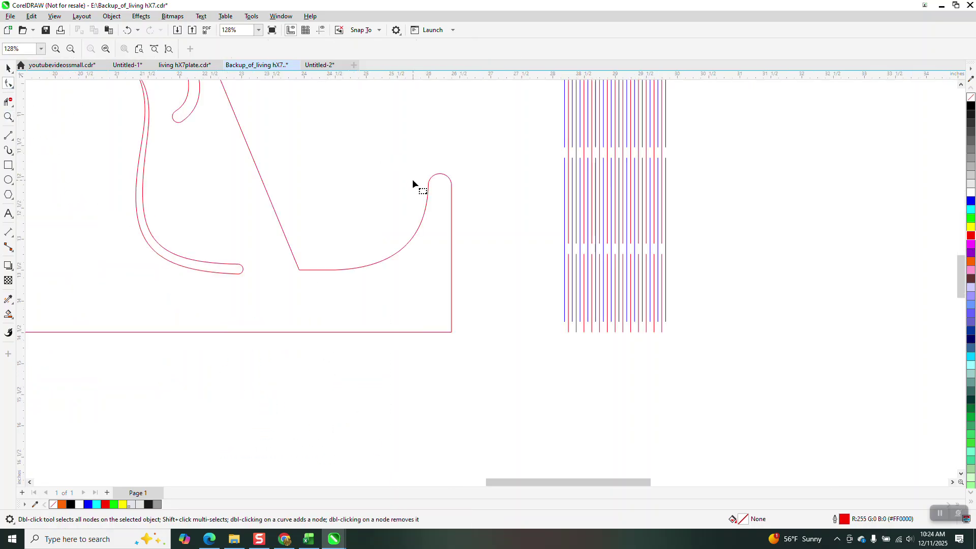
{"action": "left_click", "coordinate": [427, 198]}
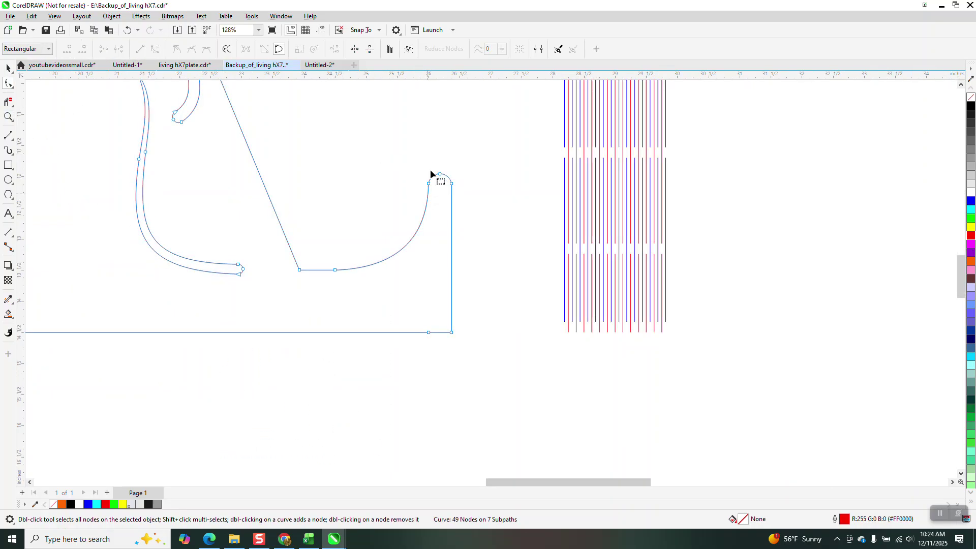
{"action": "left_click_drag", "start_coordinate": [430, 182], "coordinate": [452, 182]}
{"action": "left_click", "coordinate": [127, 29]}
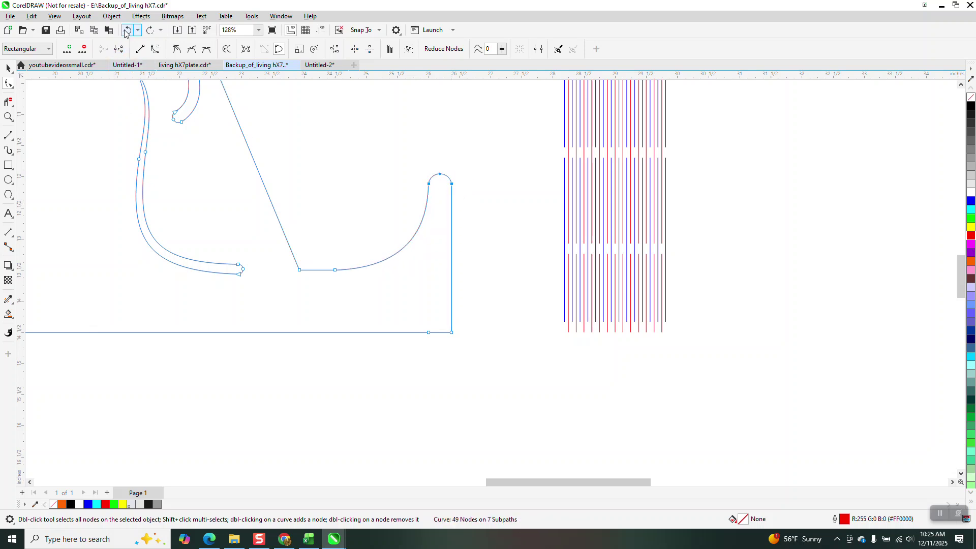
{"action": "left_click", "coordinate": [384, 112]}
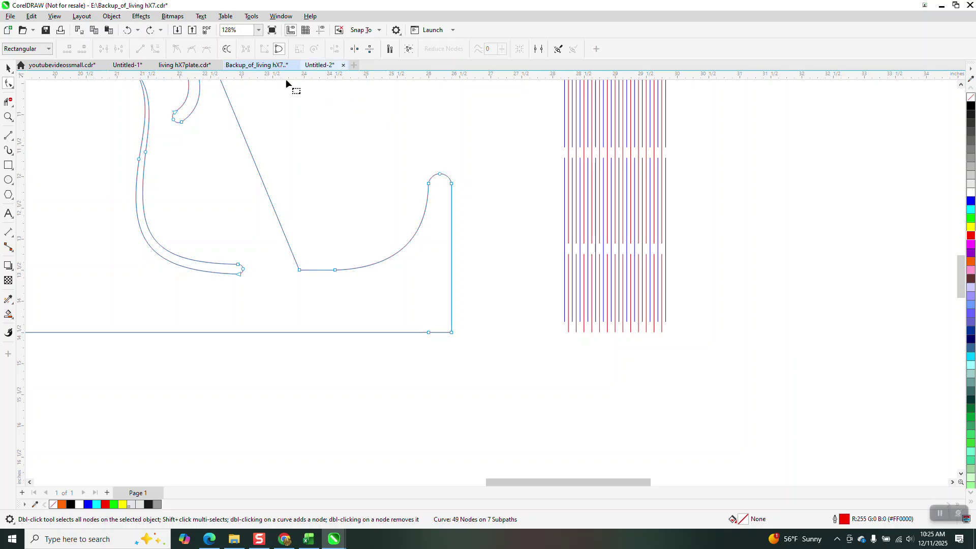
- Set the nudge distance to 0.25 inch and lower the right lip's rounded tip nodes by two nudges
{"action": "left_click", "coordinate": [9, 69]}
{"action": "key", "text": "space"}
{"action": "left_click", "coordinate": [489, 136]}
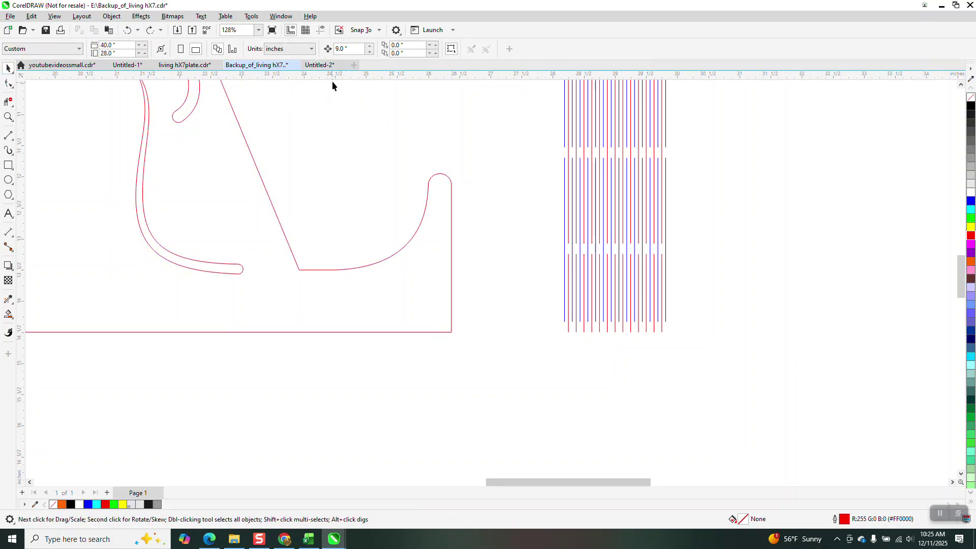
{"action": "type", "text": ".25"}
{"action": "left_click", "coordinate": [8, 84]}
{"action": "left_click", "coordinate": [445, 178]}
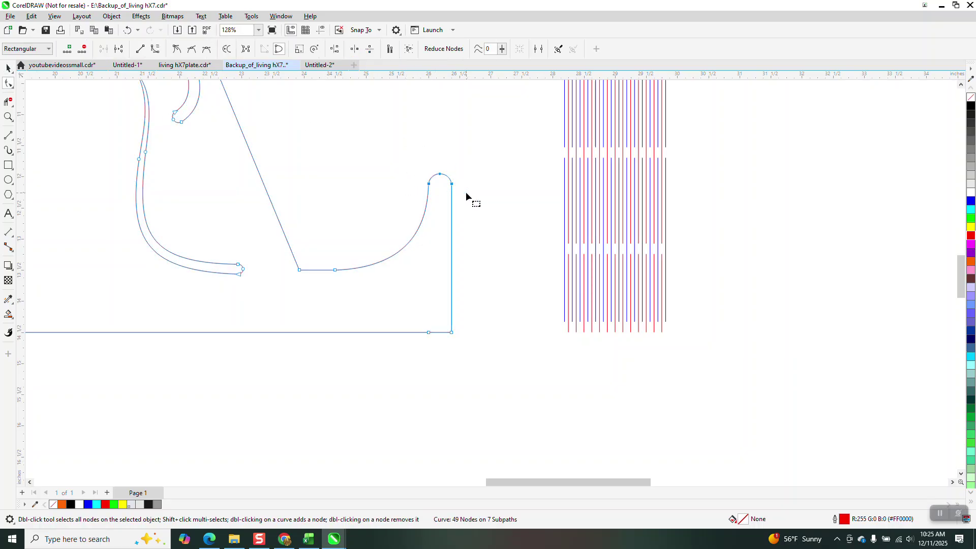
{"action": "key", "text": "Down"}
{"action": "key", "text": "Down"}
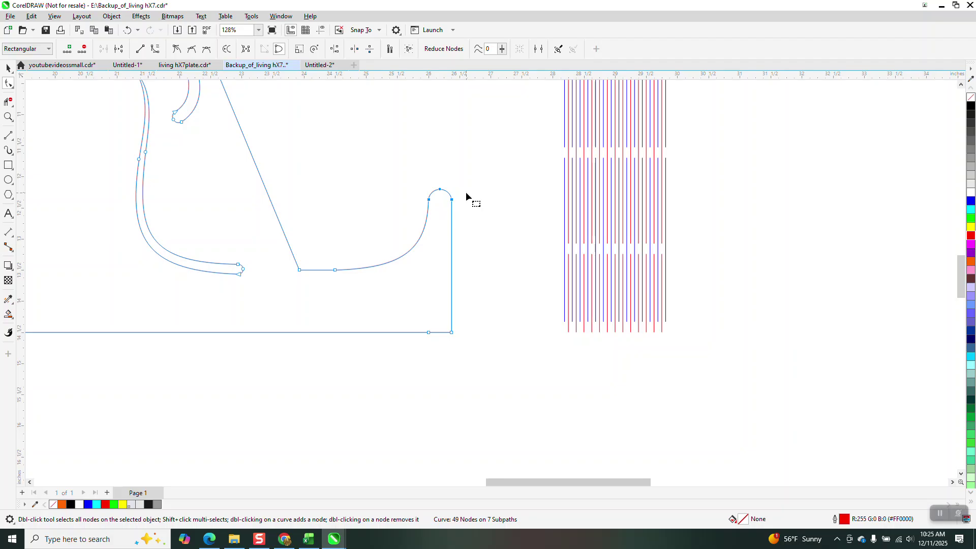
- Lower the left lip's rounded tip nodes by two 0.25-inch nudges to match the right lip
{"action": "scroll", "coordinate": [492, 242], "scroll_direction": "down", "scroll_amount": 4}
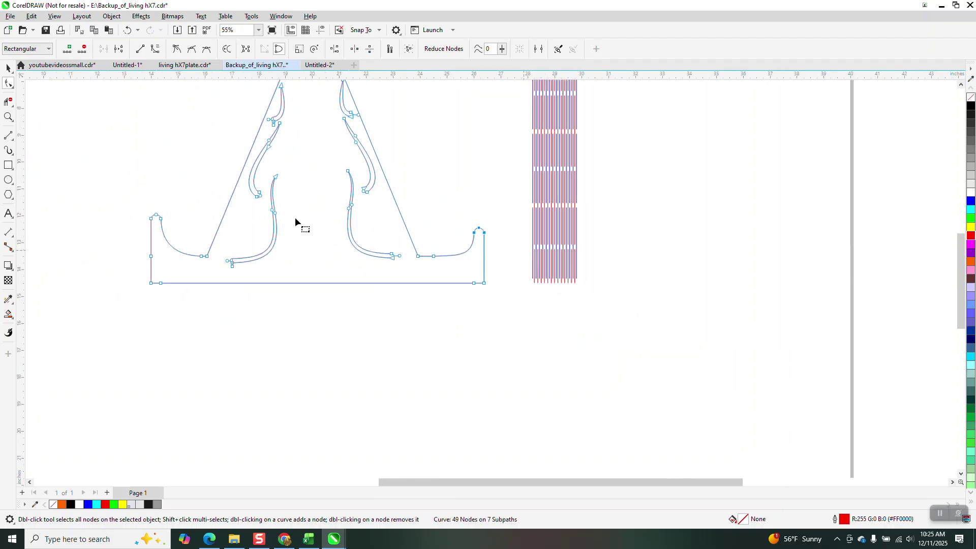
{"action": "key", "text": "Down"}
{"action": "key", "text": "Down"}
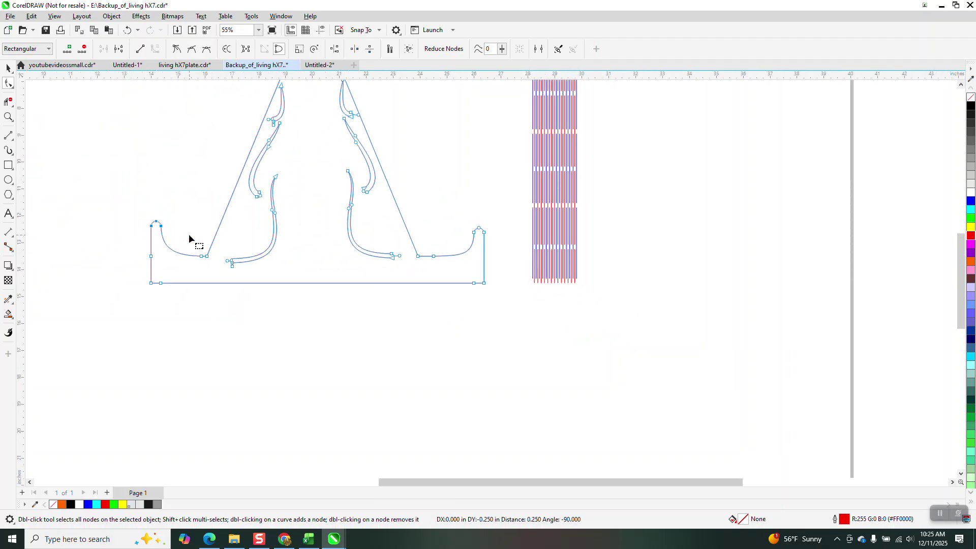
{"action": "left_click", "coordinate": [7, 71]}
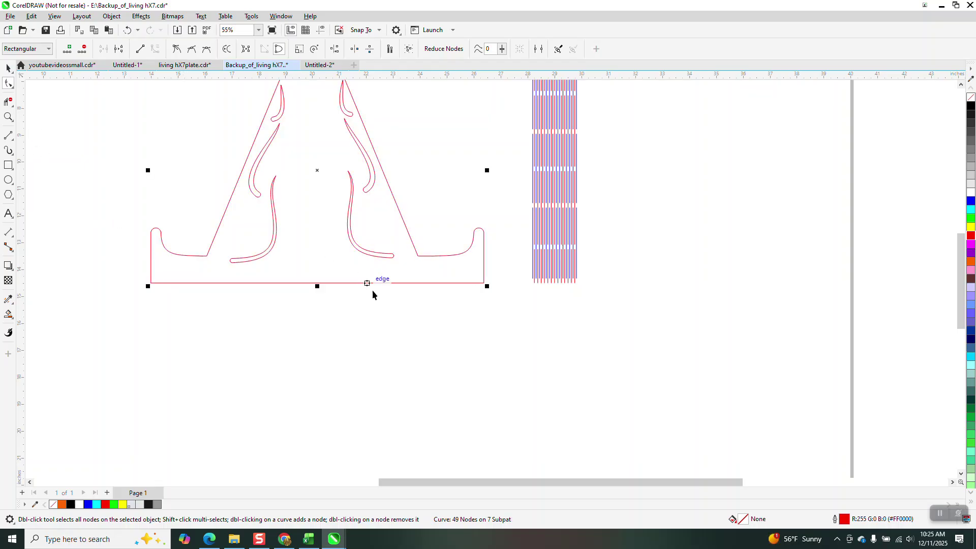
{"action": "left_click", "coordinate": [540, 258]}
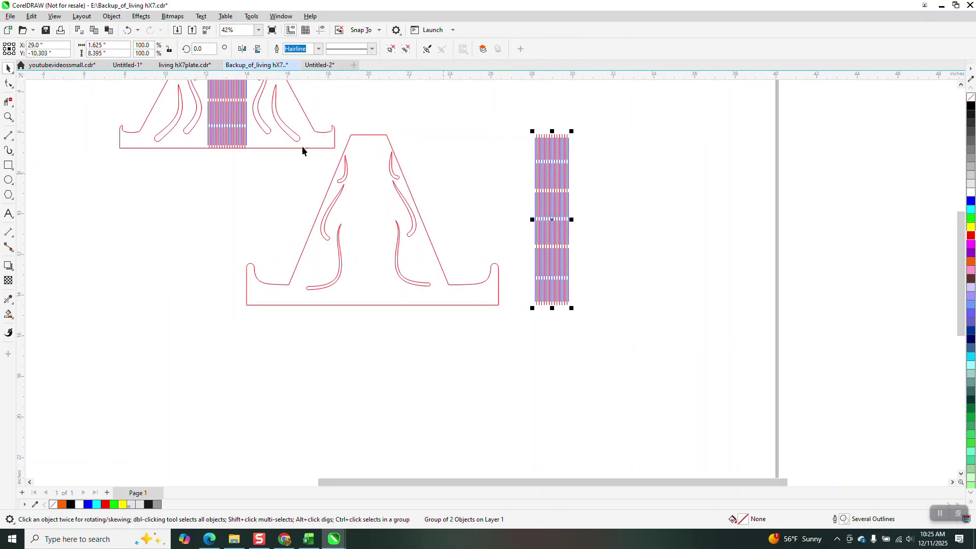
{"action": "key", "text": "Left"}
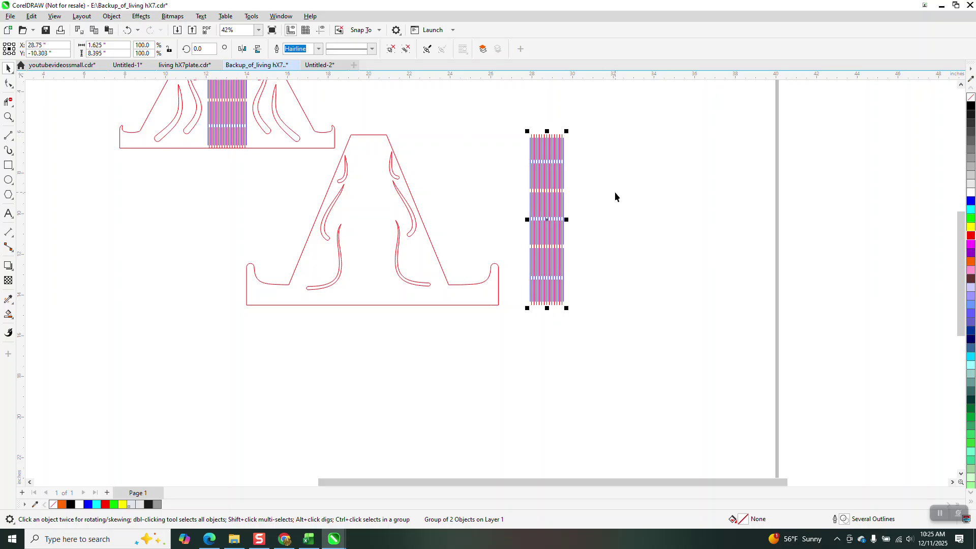
{"action": "key", "text": "Right"}
- Set the nudge distance to 9 inches and nudge the hinge group left into the middle of the stand
{"action": "key", "text": "Escape"}
{"action": "double_click", "coordinate": [343, 49]}
{"action": "type", "text": "9"}
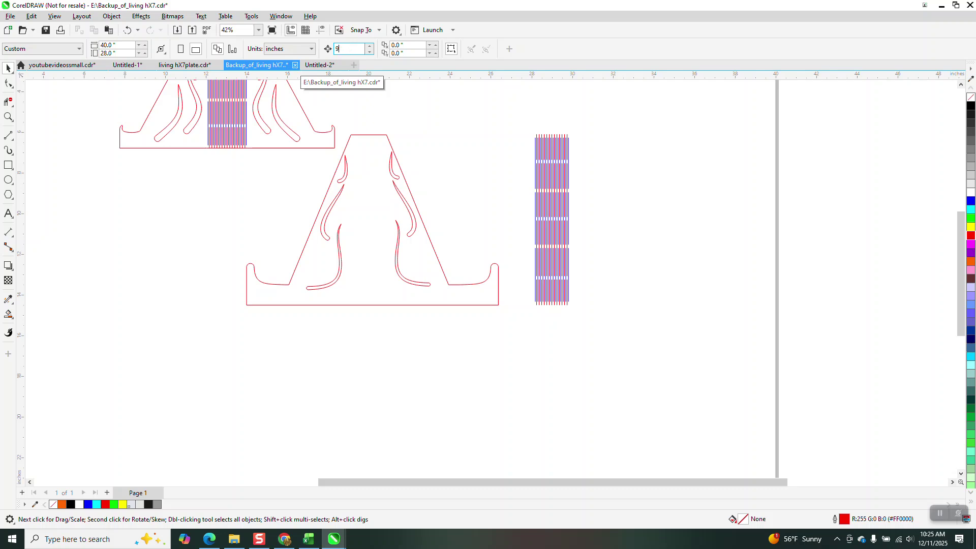
{"action": "left_click", "coordinate": [542, 229]}
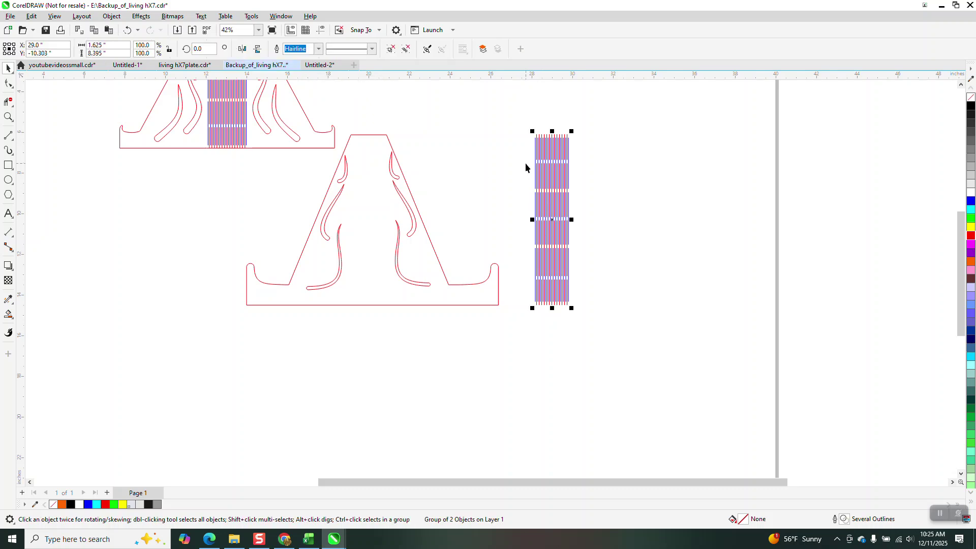
{"action": "key", "text": "Left"}
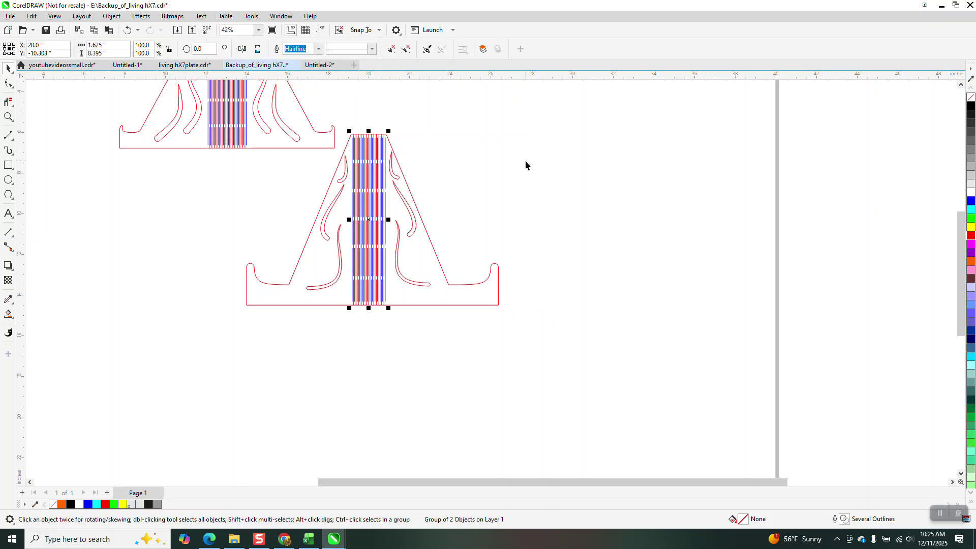
- Delete the earlier, smaller stand drawing in the upper part of the page
{"action": "left_click", "coordinate": [8, 117]}
{"action": "left_click_drag", "start_coordinate": [346, 296], "coordinate": [410, 331]}
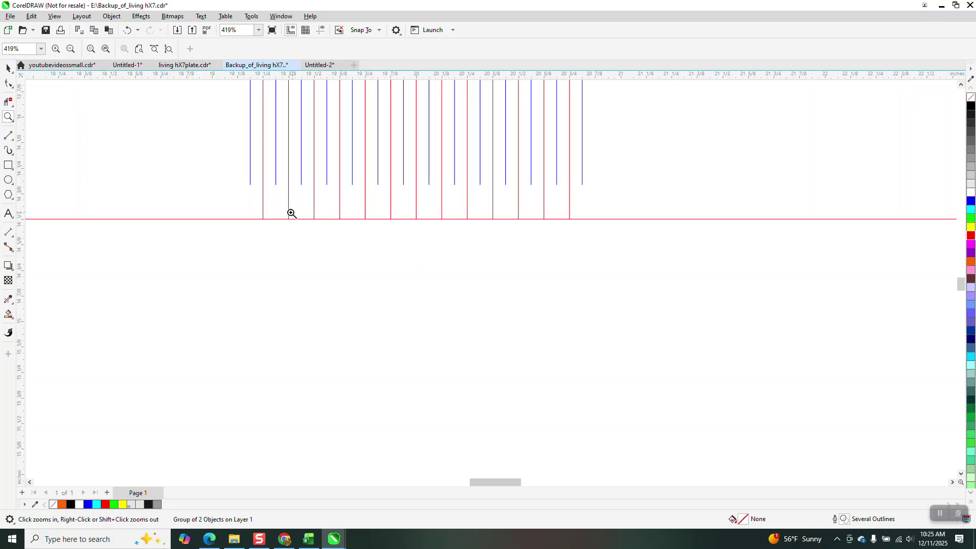
{"action": "scroll", "coordinate": [406, 319], "scroll_direction": "down", "scroll_amount": 1}
{"action": "scroll", "coordinate": [406, 318], "scroll_direction": "down", "scroll_amount": 2}
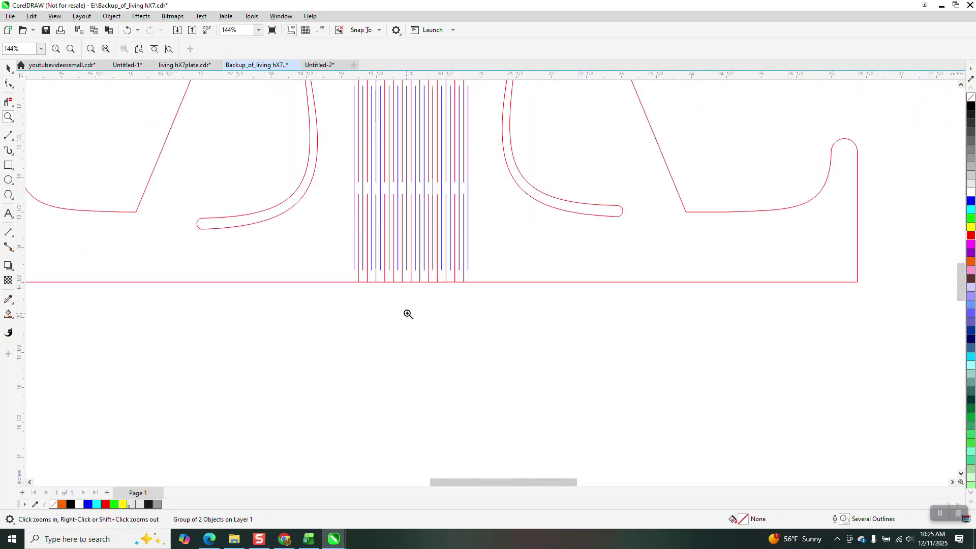
{"action": "scroll", "coordinate": [423, 271], "scroll_direction": "down", "scroll_amount": 3}
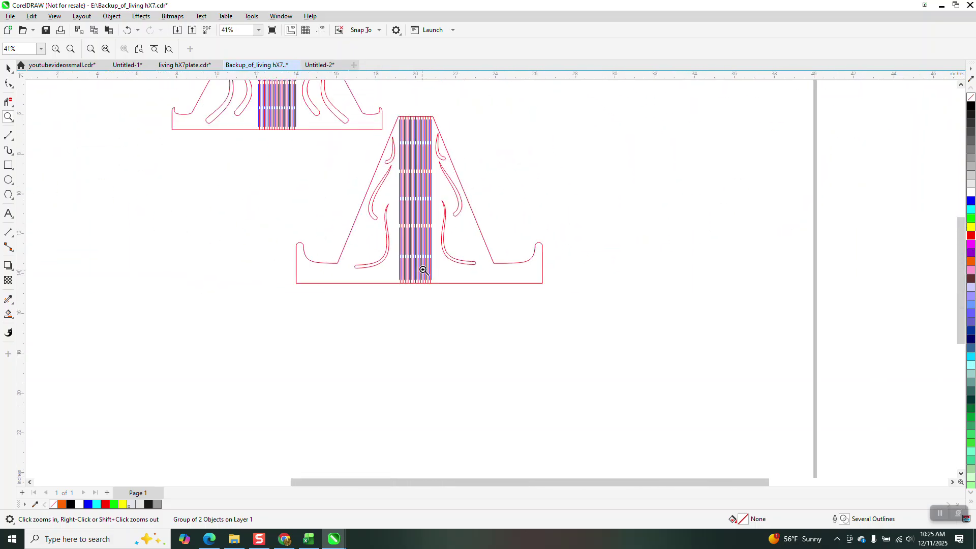
{"action": "scroll", "coordinate": [432, 272], "scroll_direction": "down", "scroll_amount": 2}
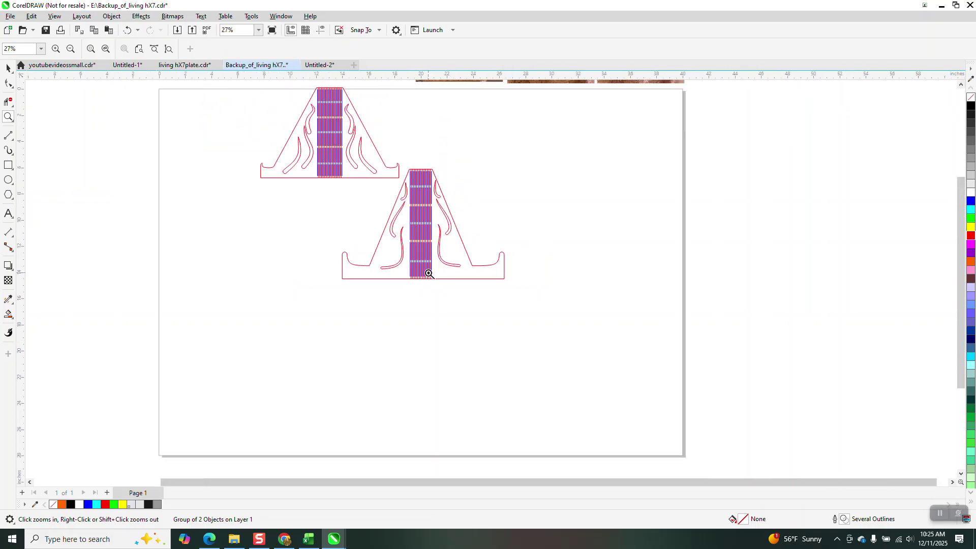
{"action": "left_click", "coordinate": [6, 70]}
{"action": "left_click_drag", "start_coordinate": [276, 101], "coordinate": [410, 197]}
{"action": "key", "text": "Delete"}
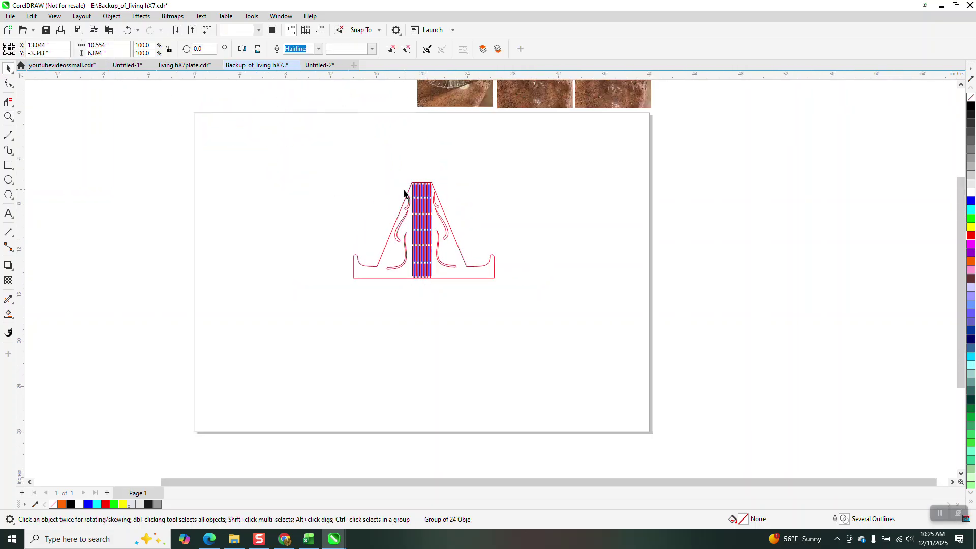
- Group the new stand outline with its hinge and move the group into the page's upper-left corner
{"action": "left_click_drag", "start_coordinate": [537, 330], "coordinate": [556, 334]}
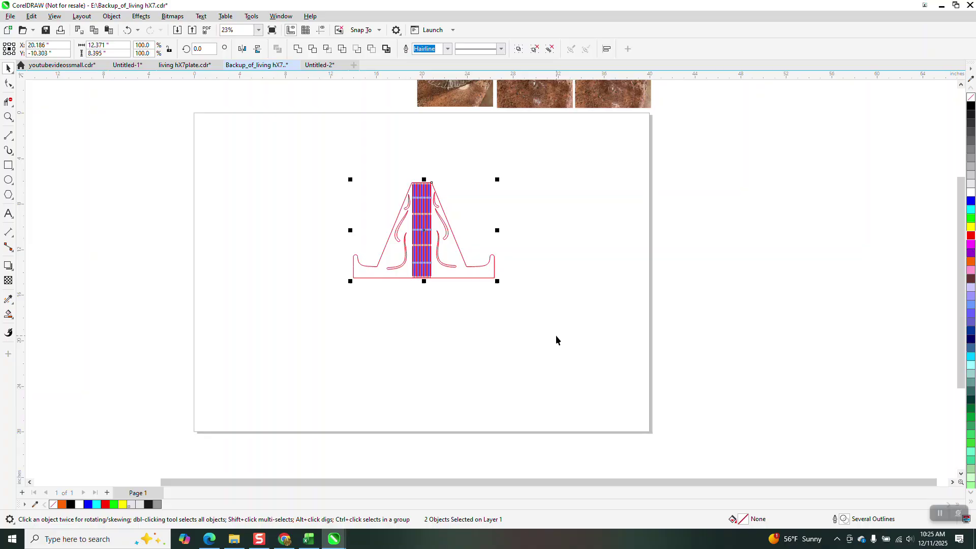
{"action": "scroll", "coordinate": [556, 334], "scroll_direction": "up", "scroll_amount": 1}
{"action": "scroll", "coordinate": [560, 331], "scroll_direction": "down", "scroll_amount": 2}
{"action": "left_click_drag", "start_coordinate": [444, 248], "coordinate": [307, 186]}
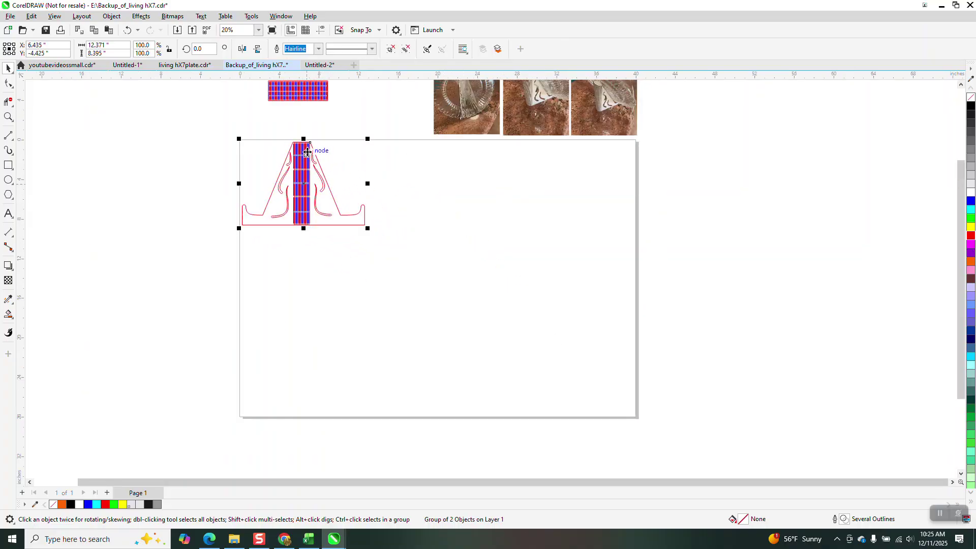
- Group all lines of the loose 6 by 2 inch hinge sample and move it onto the page beside the stand
{"action": "left_click_drag", "start_coordinate": [307, 96], "coordinate": [355, 150]}
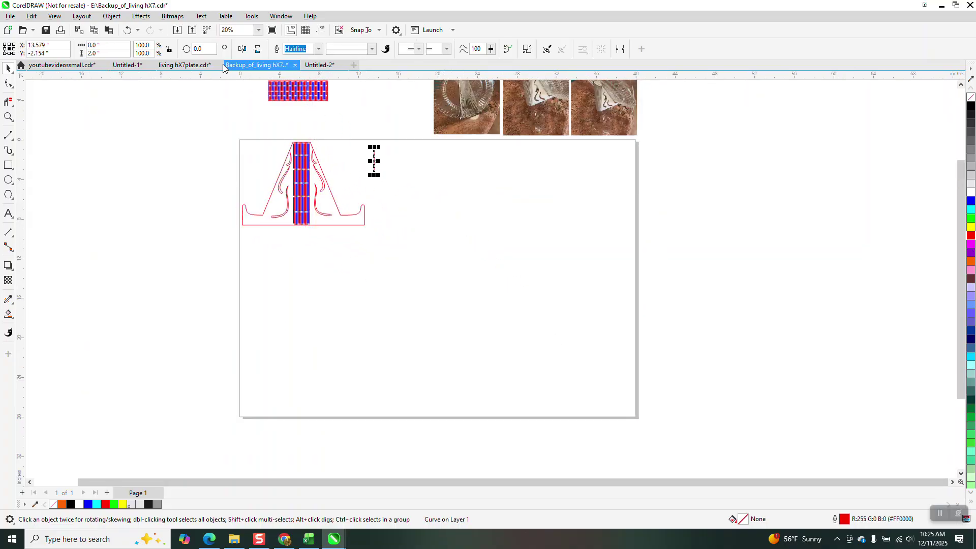
{"action": "left_click", "coordinate": [127, 30]}
{"action": "scroll", "coordinate": [325, 146], "scroll_direction": "down", "scroll_amount": 1}
{"action": "left_click_drag", "start_coordinate": [276, 91], "coordinate": [347, 129]}
{"action": "key", "text": "ctrl+g"}
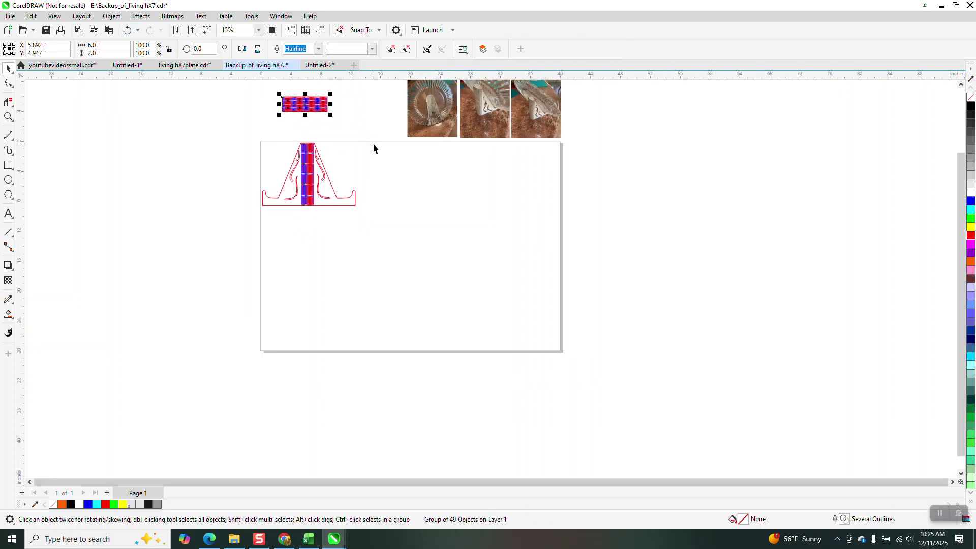
{"action": "left_click_drag", "start_coordinate": [306, 104], "coordinate": [348, 153]}
- Compare the hinge sample with the stand's hinge and move the sample back off the page, above the stand
{"action": "left_click", "coordinate": [8, 116]}
{"action": "left_click_drag", "start_coordinate": [249, 128], "coordinate": [466, 231]}
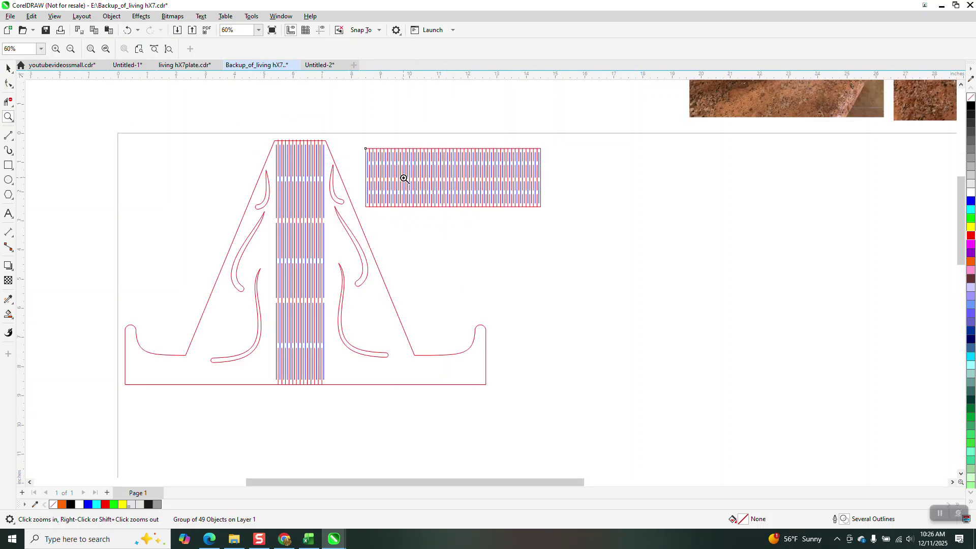
{"action": "left_click_drag", "start_coordinate": [366, 151], "coordinate": [601, 251]}
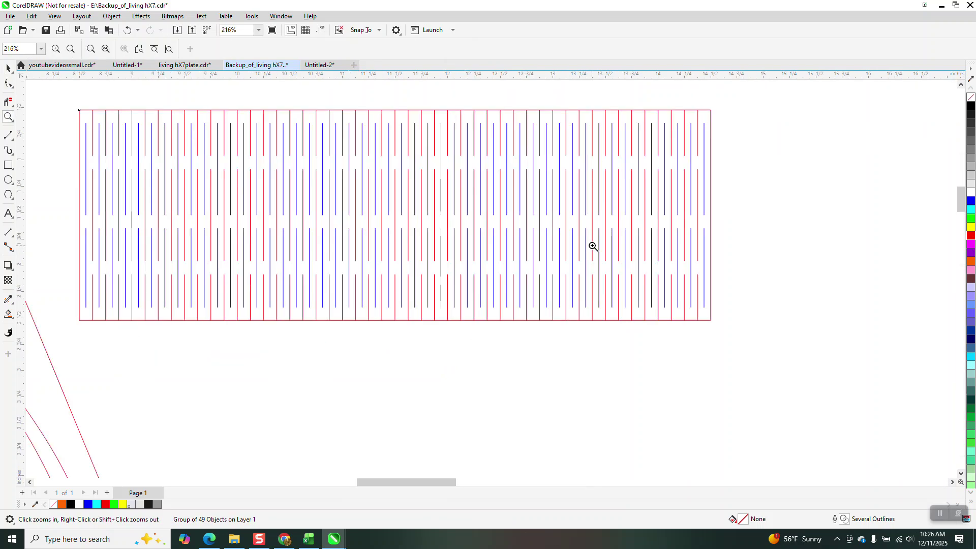
{"action": "scroll", "coordinate": [511, 226], "scroll_direction": "down", "scroll_amount": 1}
{"action": "scroll", "coordinate": [508, 229], "scroll_direction": "down", "scroll_amount": 5}
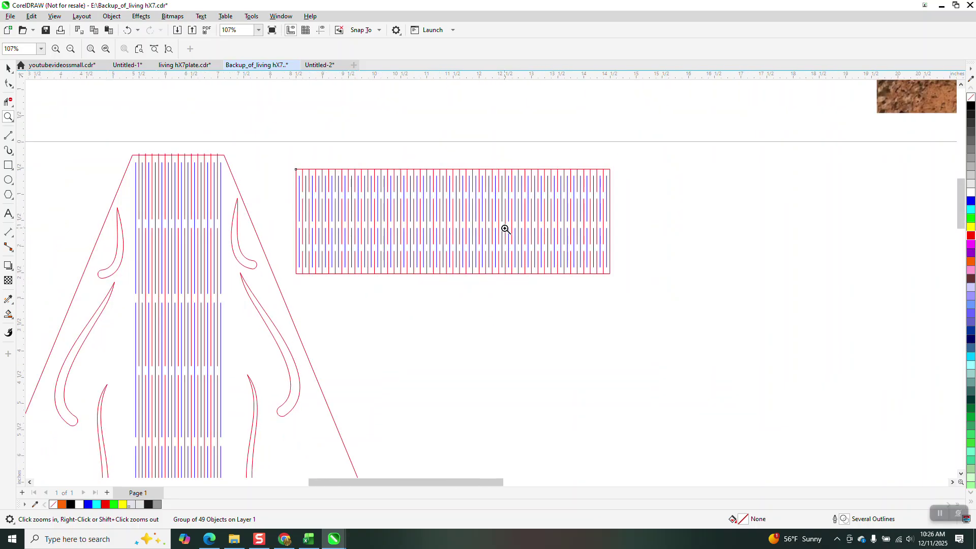
{"action": "scroll", "coordinate": [502, 231], "scroll_direction": "down", "scroll_amount": 1}
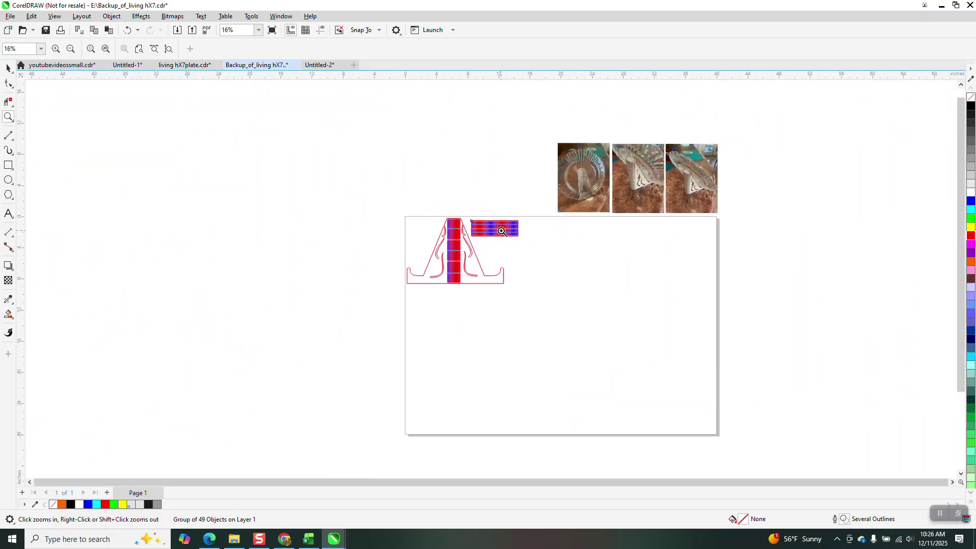
{"action": "left_click", "coordinate": [8, 67]}
{"action": "left_click_drag", "start_coordinate": [470, 221], "coordinate": [448, 195]}
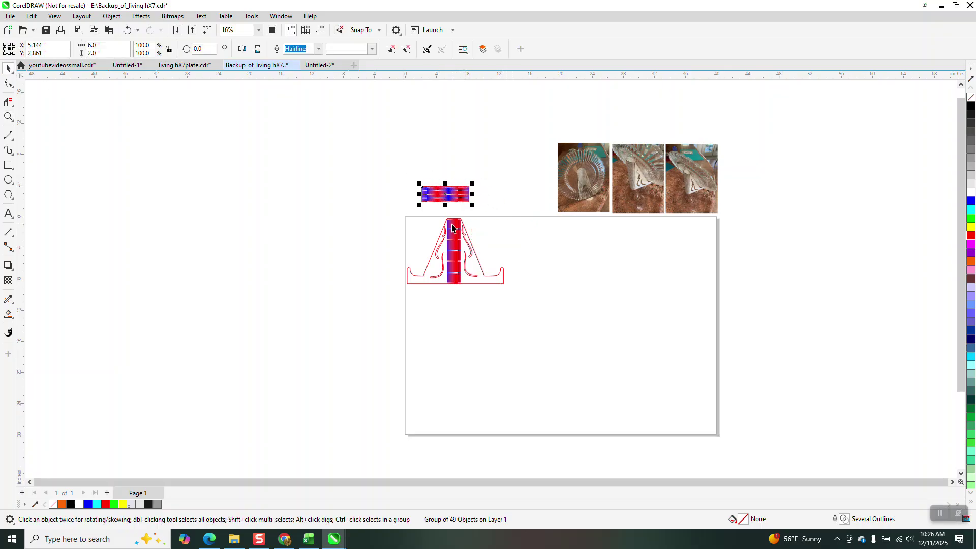
- Ungroup the stand and place a copy of its hinge beside the stand's right lip
{"action": "left_click", "coordinate": [452, 227]}
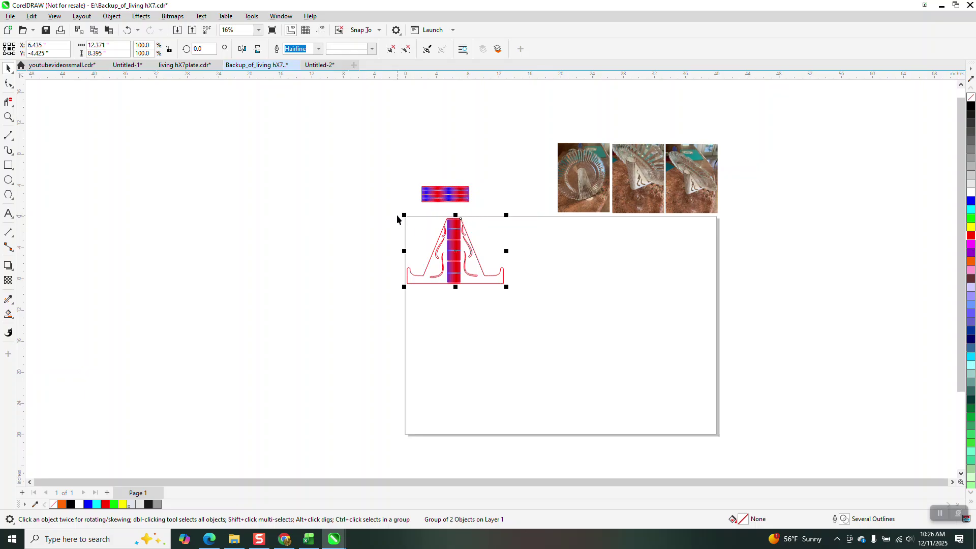
{"action": "key", "text": "ctrl+u"}
{"action": "left_click", "coordinate": [528, 241]}
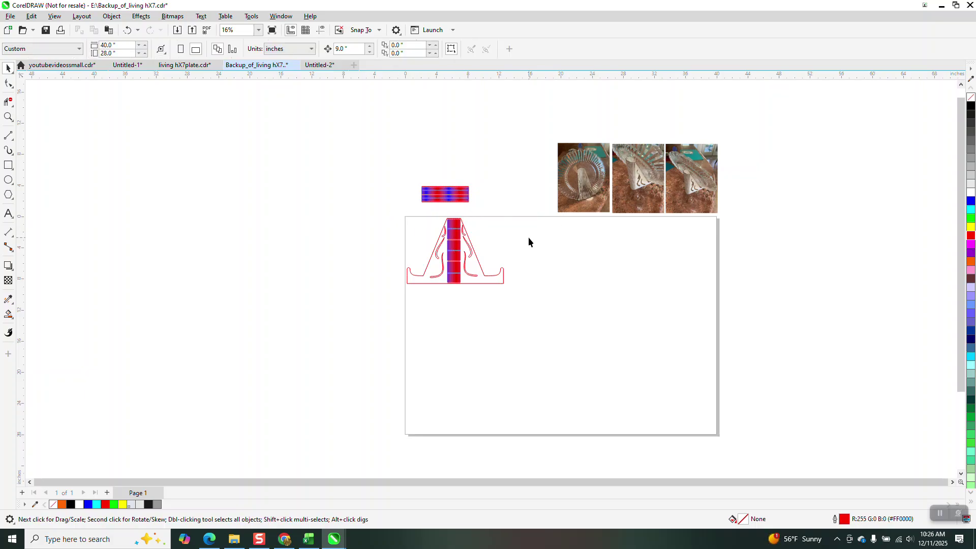
{"action": "left_click", "coordinate": [450, 240]}
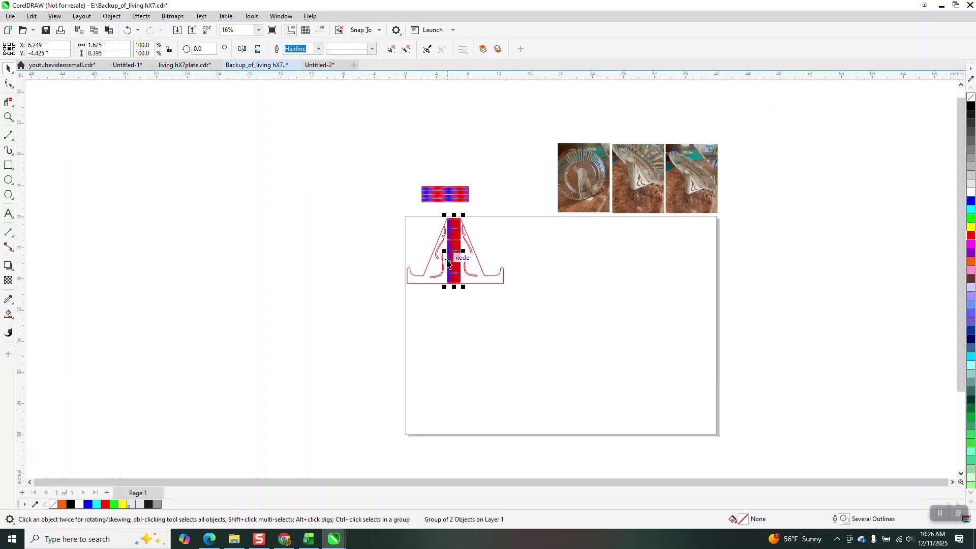
{"action": "left_click_drag", "start_coordinate": [460, 254], "coordinate": [529, 258]}
- Regroup the stand outline with its hinge and move the spare hinge copy above the page, beside the hinge sample
{"action": "left_click_drag", "start_coordinate": [388, 212], "coordinate": [510, 300]}
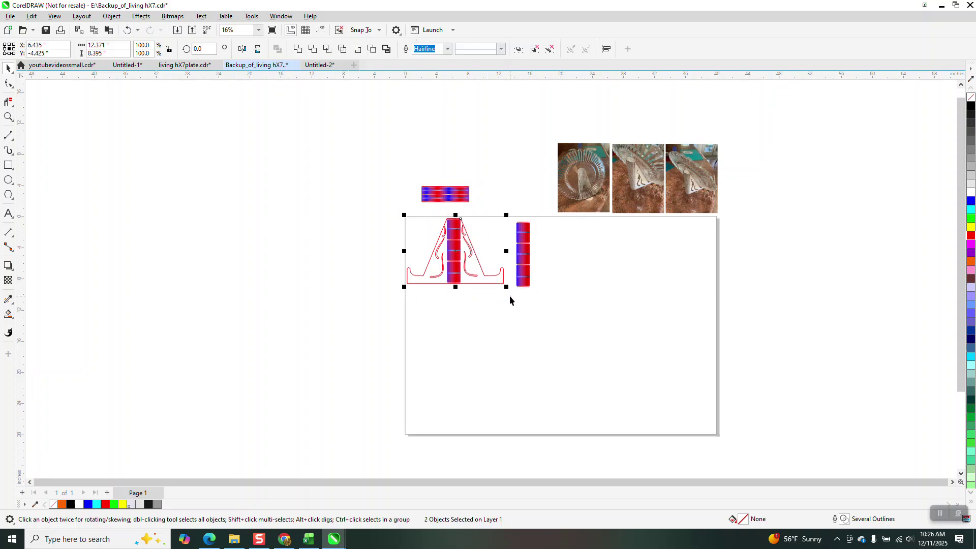
{"action": "key", "text": "ctrl+g"}
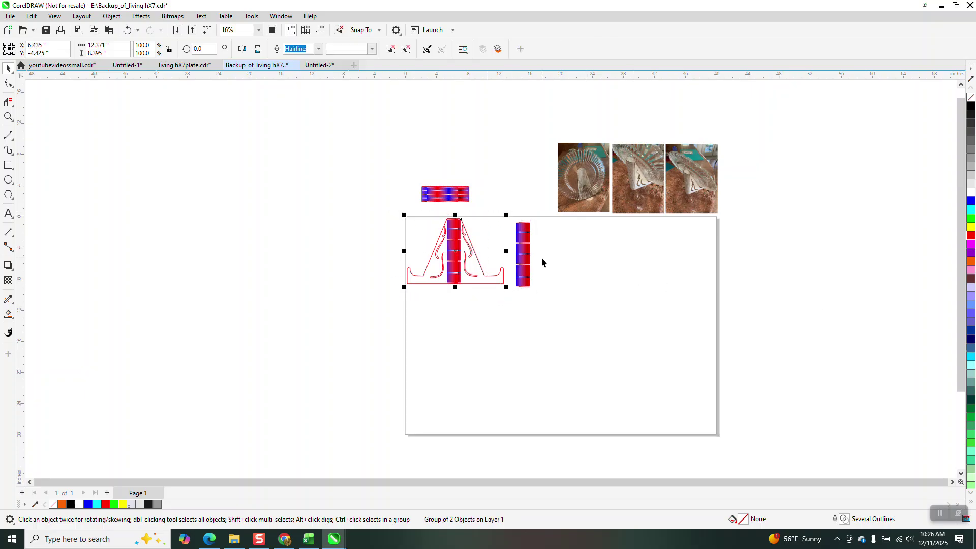
{"action": "left_click_drag", "start_coordinate": [527, 254], "coordinate": [503, 176]}
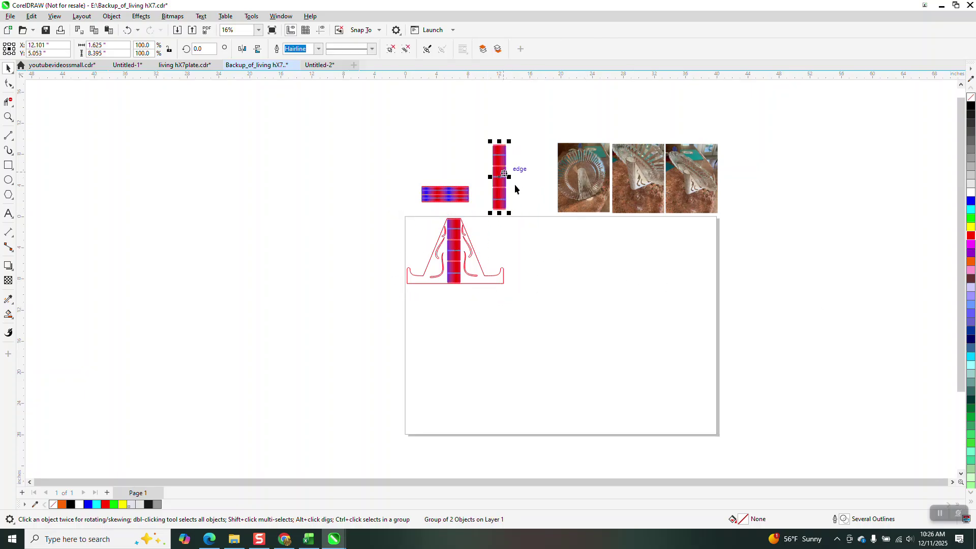
- Examine the photos of the finished stand holding the glass plate
{"action": "left_click", "coordinate": [8, 117]}
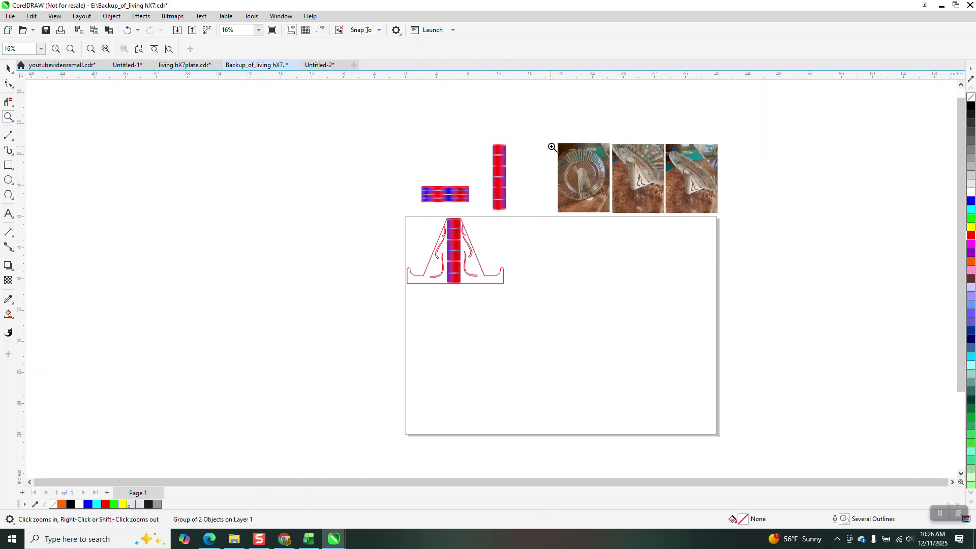
{"action": "left_click_drag", "start_coordinate": [626, 158], "coordinate": [653, 198]}
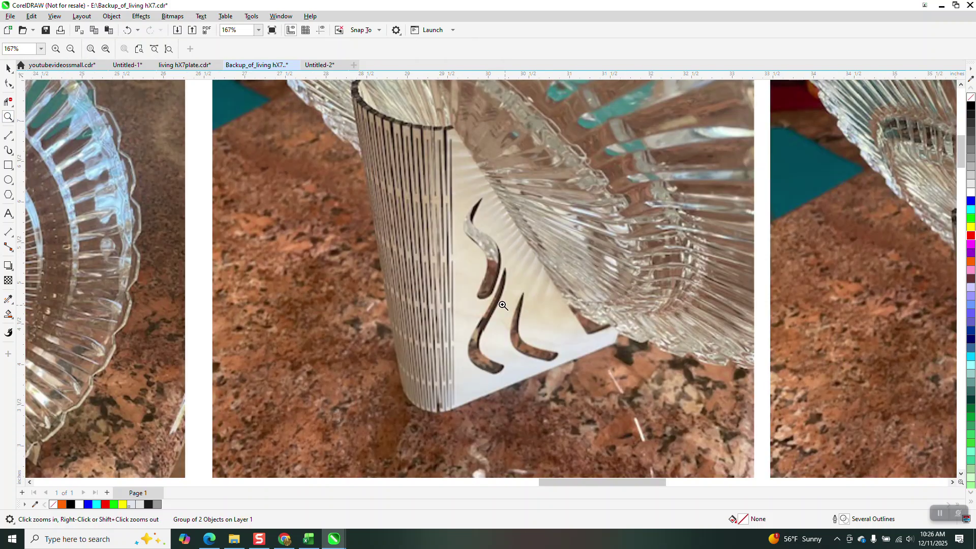
{"action": "right_click", "coordinate": [515, 274]}
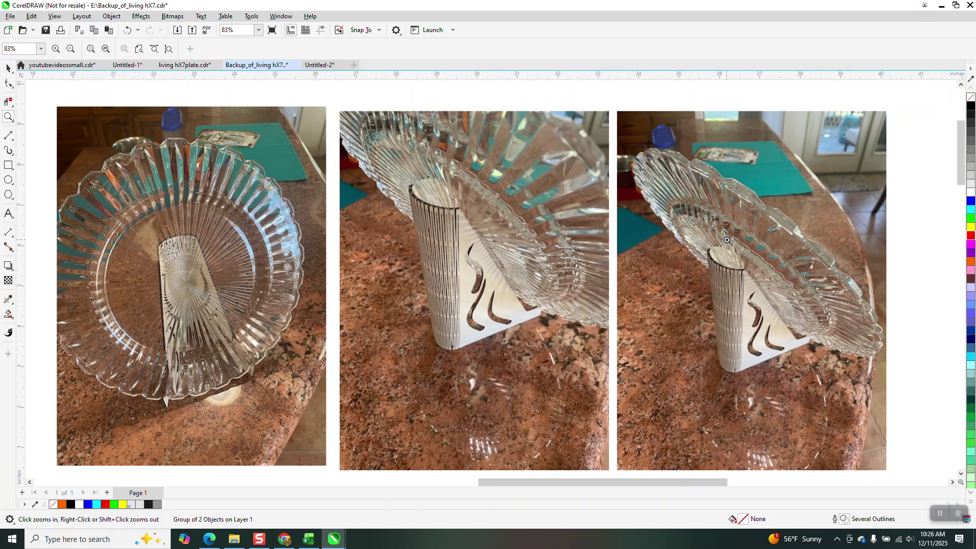
{"action": "right_click", "coordinate": [704, 242]}
{"action": "right_click", "coordinate": [677, 235]}
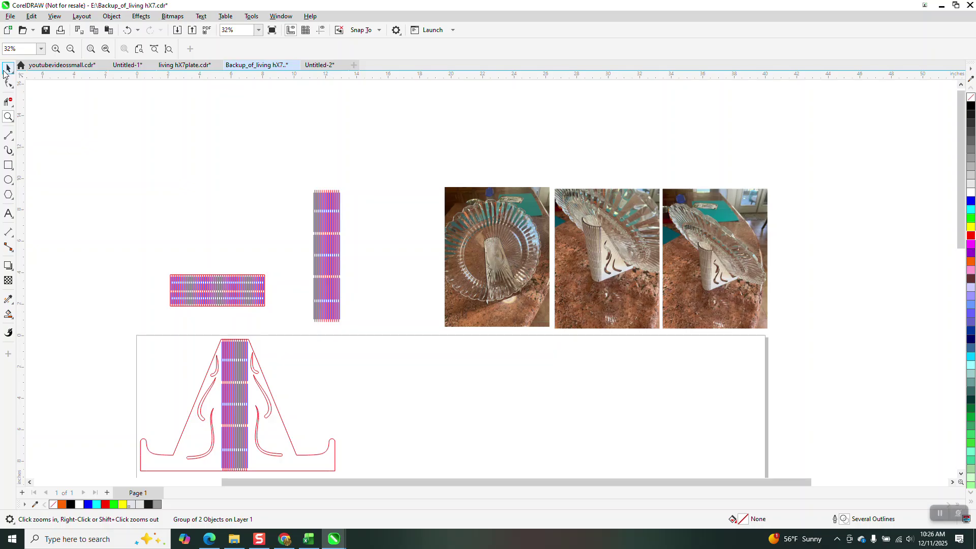
- Select the grouped stand and inspect its outline, cutouts, lips and hinge up close
{"action": "left_click", "coordinate": [8, 68]}
{"action": "left_click", "coordinate": [259, 364]}
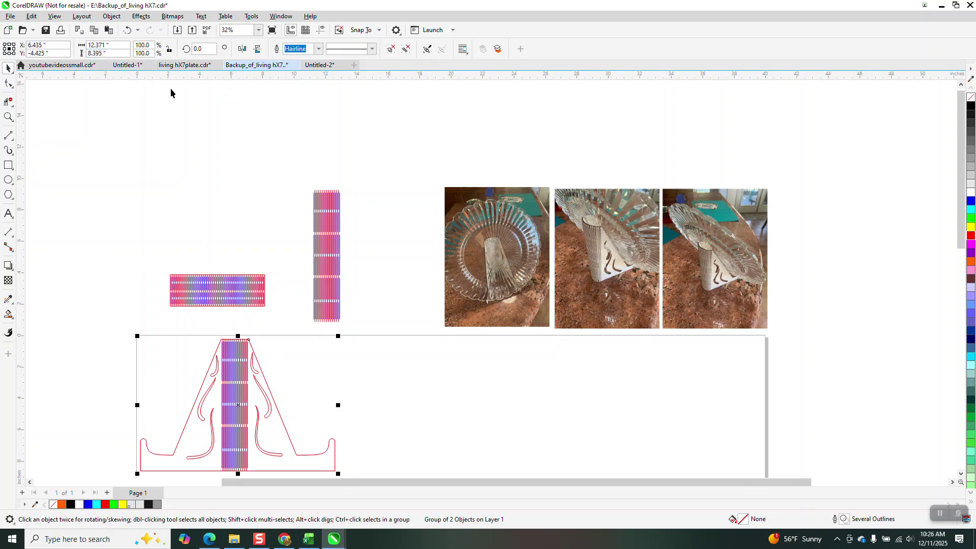
{"action": "scroll", "coordinate": [184, 104], "scroll_direction": "down", "scroll_amount": 1}
{"action": "scroll", "coordinate": [184, 102], "scroll_direction": "down", "scroll_amount": 1}
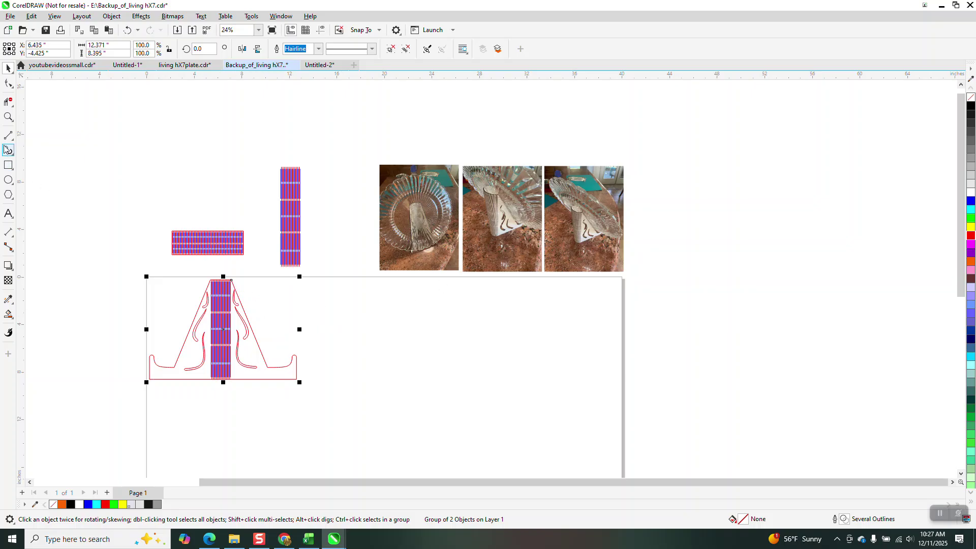
{"action": "left_click", "coordinate": [9, 116]}
{"action": "left_click_drag", "start_coordinate": [159, 306], "coordinate": [324, 395]}
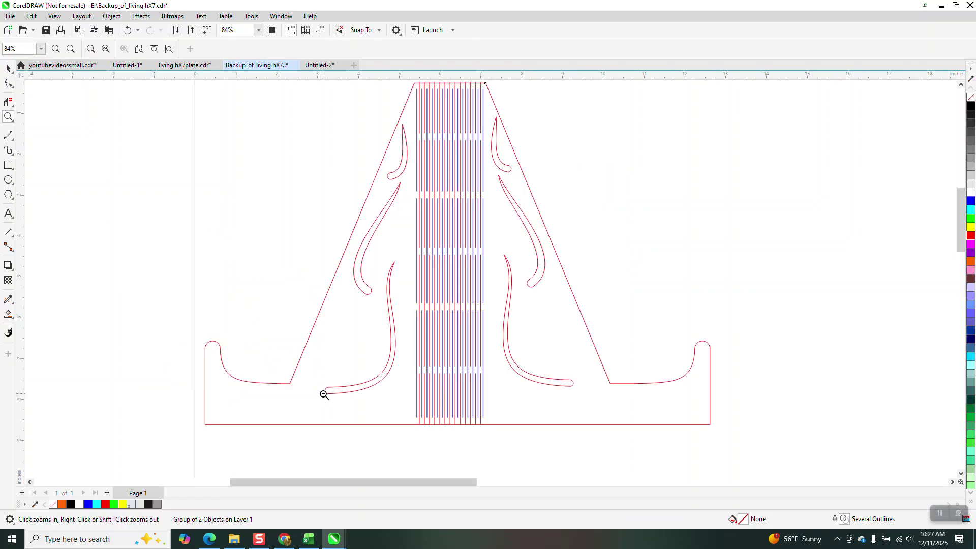